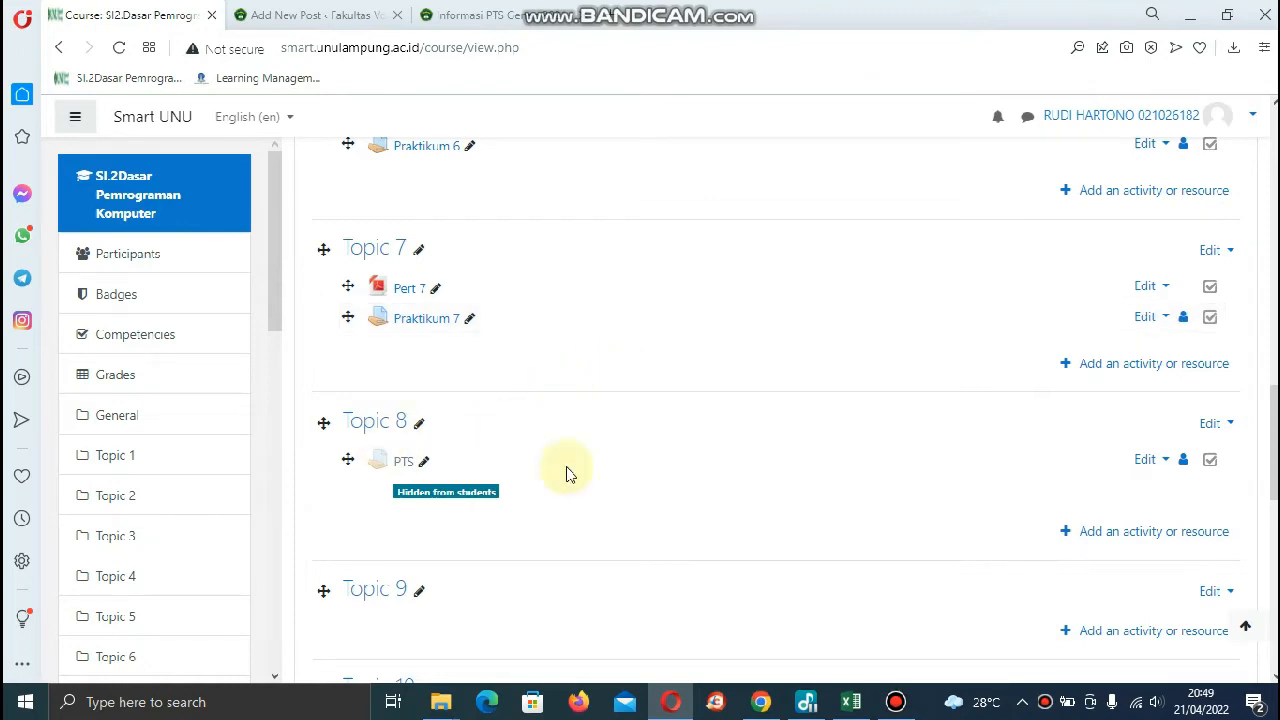
Open the course SI6.Sistem Mikroprosessor dan Mikrokontrol from the list of enrolled courses.
{"action": "scroll", "coordinate": [214, 385], "scroll_direction": "down", "scroll_amount": 8}
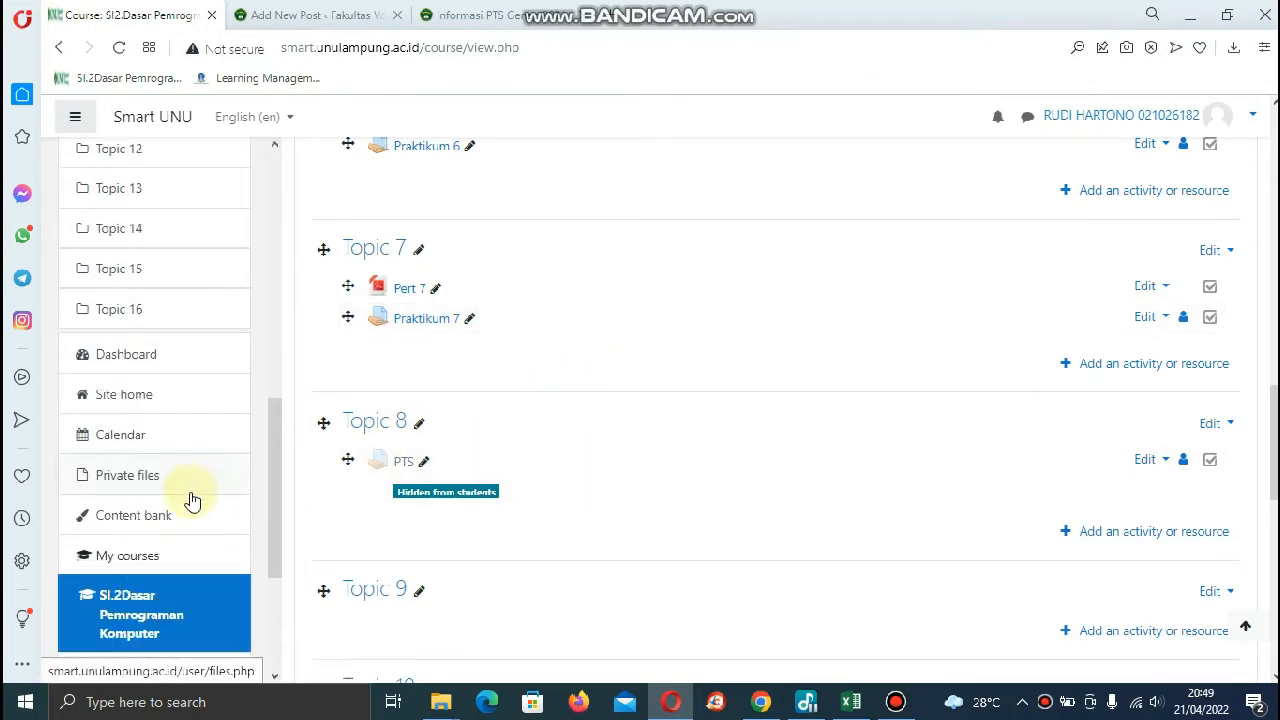
{"action": "scroll", "coordinate": [147, 557], "scroll_direction": "down", "scroll_amount": 5}
{"action": "left_click", "coordinate": [158, 437]}
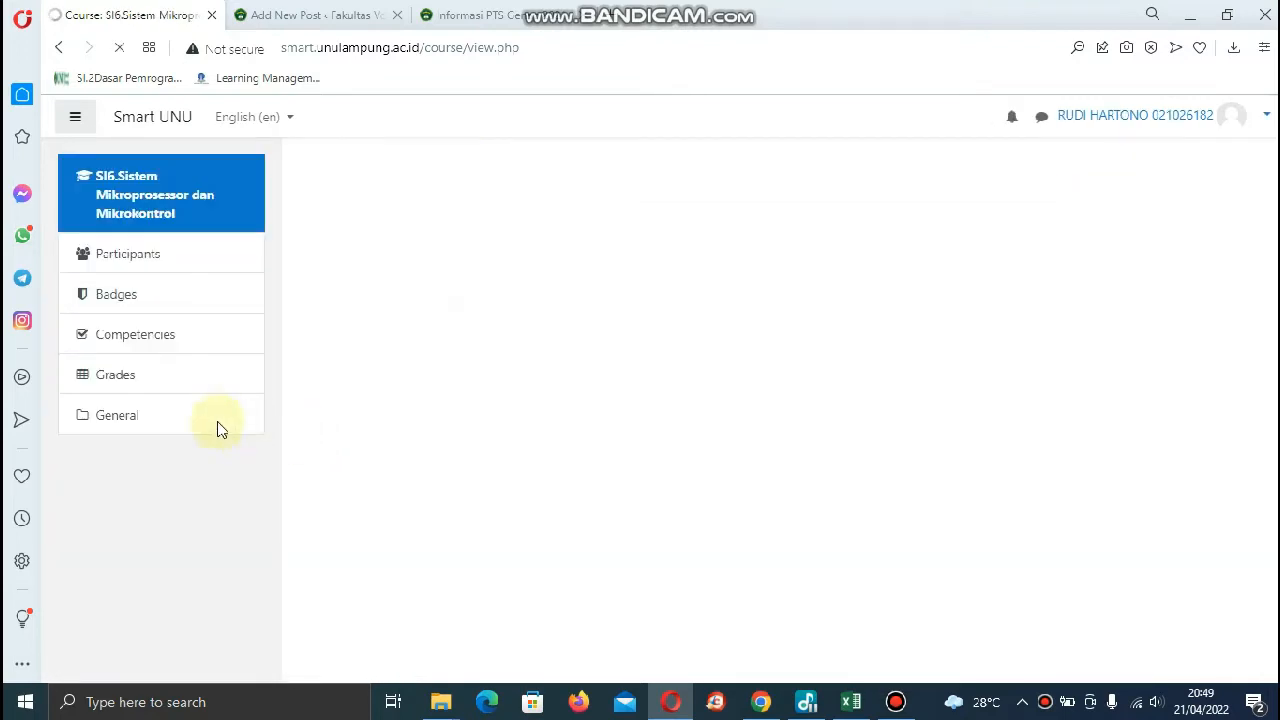
Delete the hidden PTS assignment from Topic 8 and confirm the deletion.
{"action": "scroll", "coordinate": [971, 434], "scroll_direction": "down", "scroll_amount": 10}
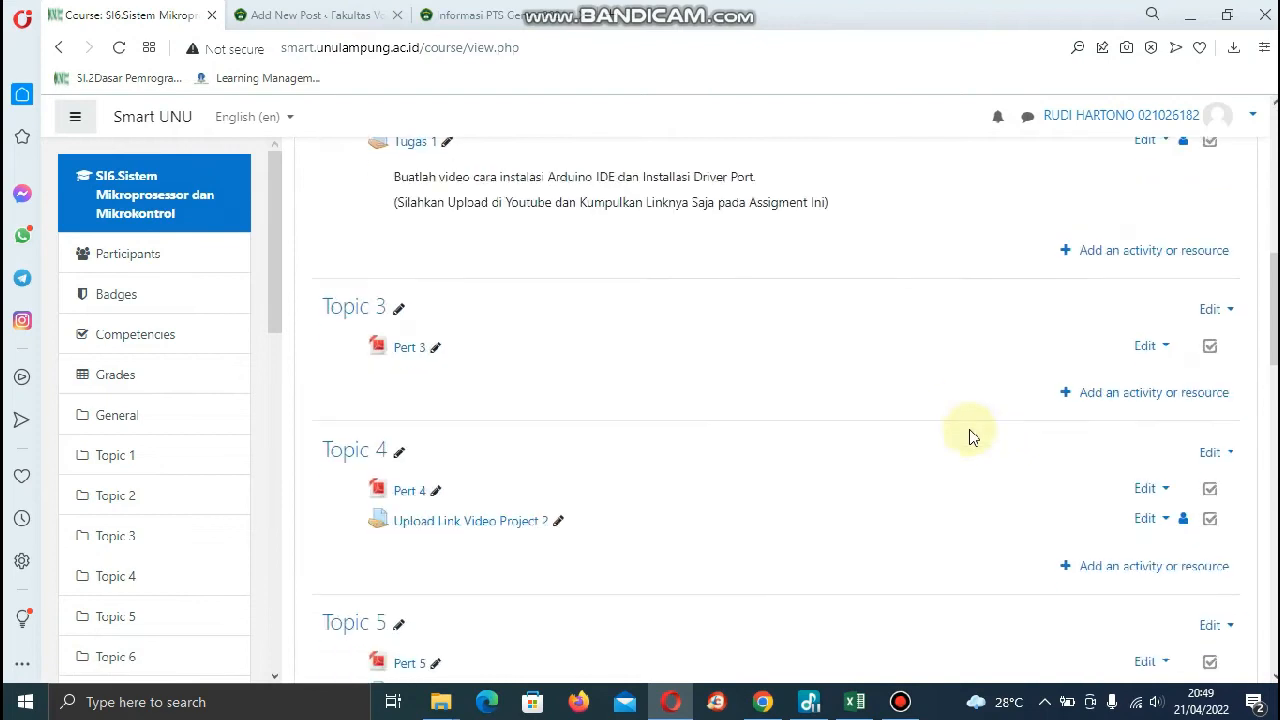
{"action": "scroll", "coordinate": [953, 470], "scroll_direction": "down", "scroll_amount": 4}
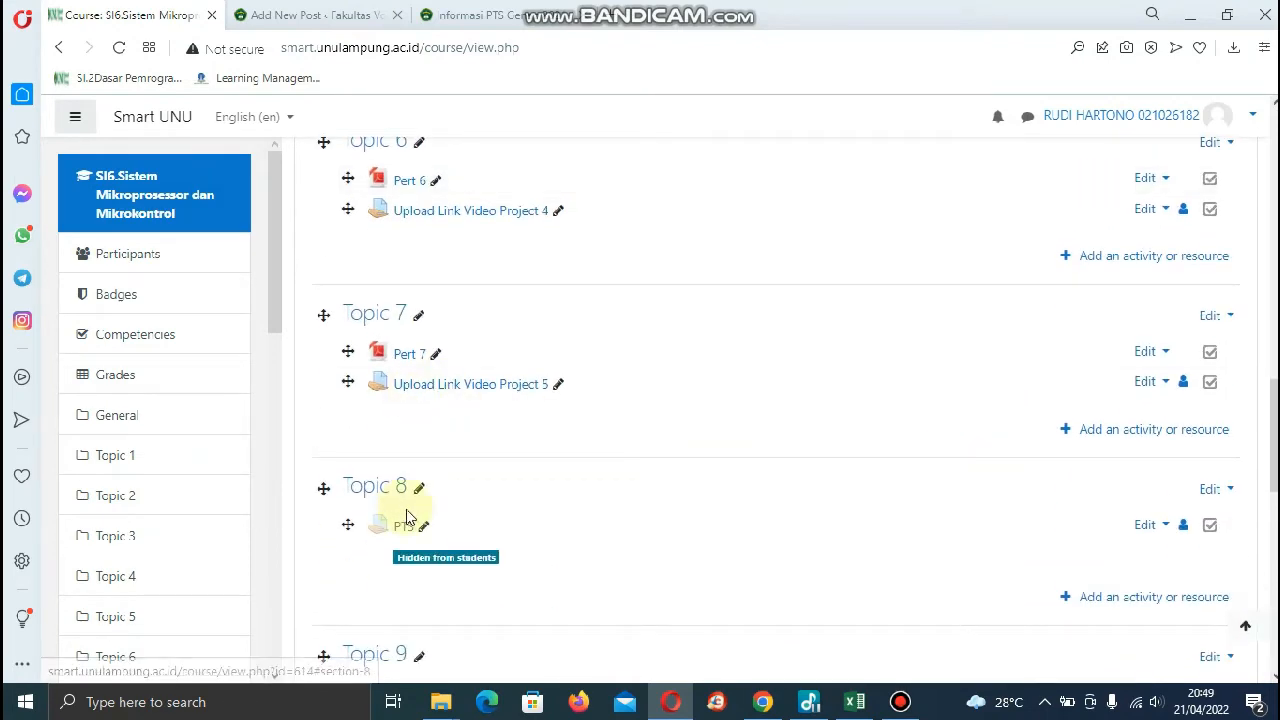
{"action": "scroll", "coordinate": [878, 426], "scroll_direction": "down", "scroll_amount": 3}
{"action": "left_click", "coordinate": [1146, 337]}
{"action": "left_click", "coordinate": [1095, 496]}
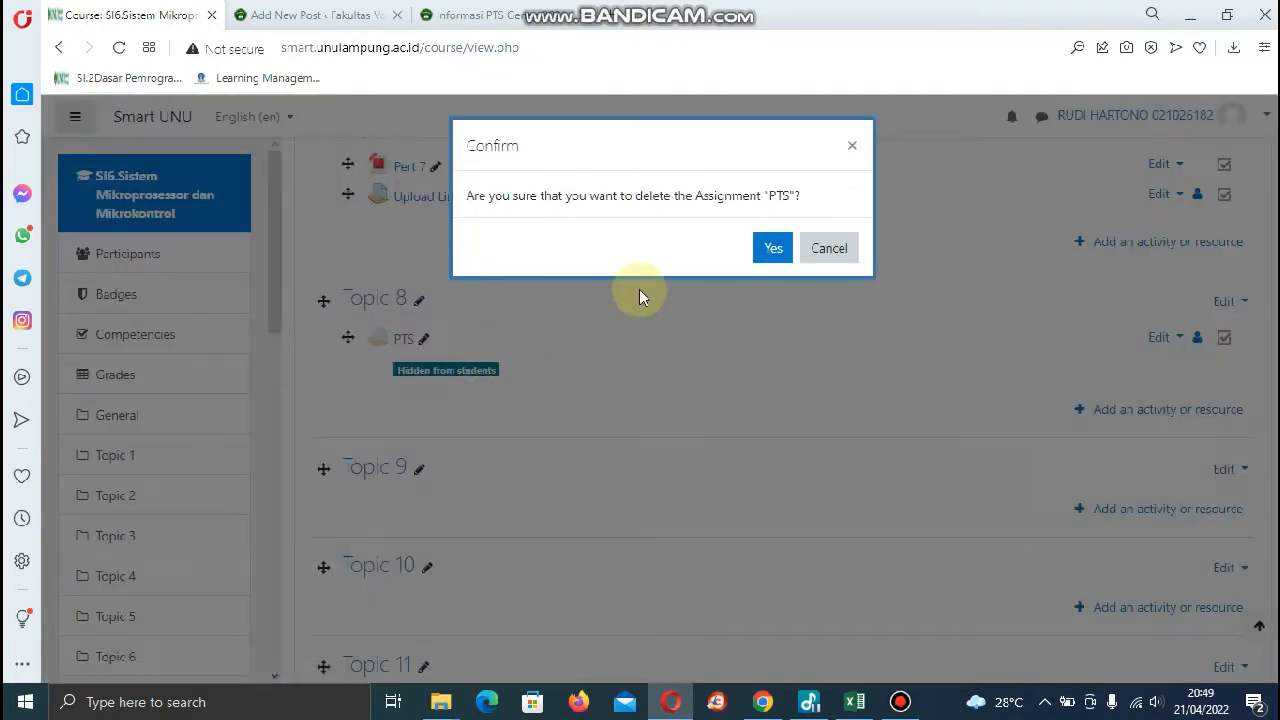
{"action": "left_click", "coordinate": [771, 245]}
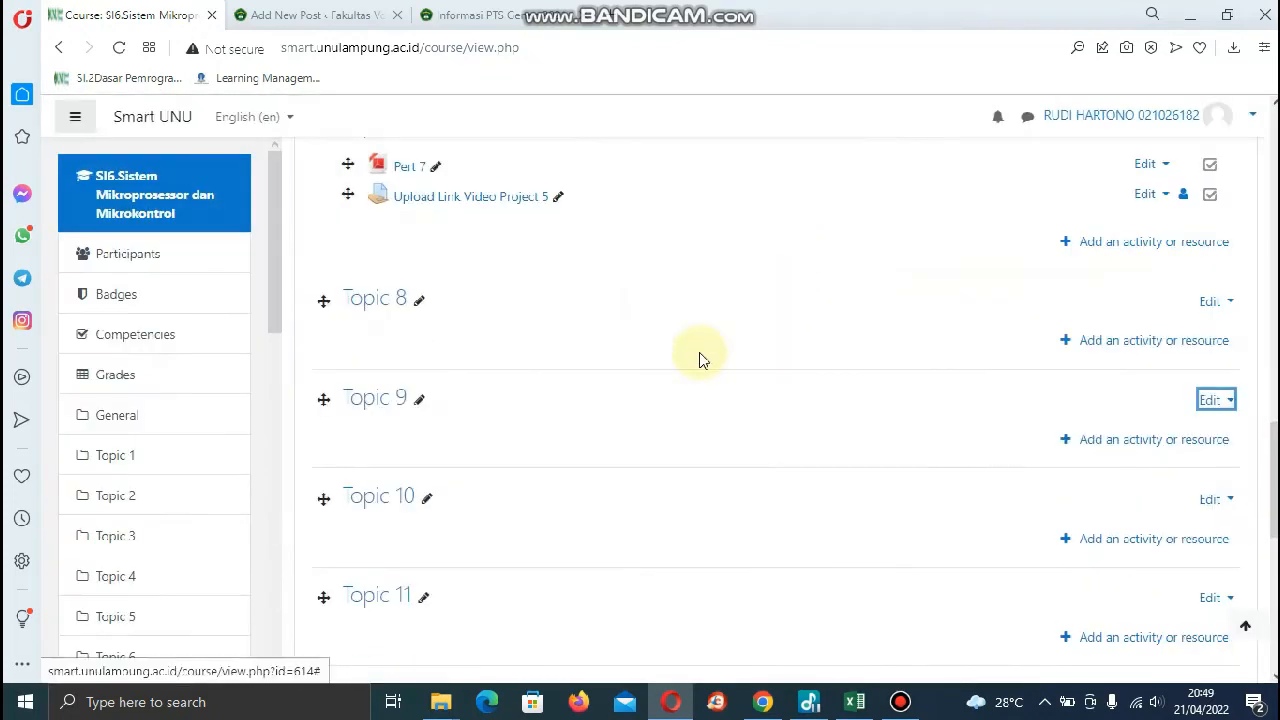
Look over the course topics around Topic 8 and the materials and assignments they contain.
{"action": "scroll", "coordinate": [700, 360], "scroll_direction": "up", "scroll_amount": 2}
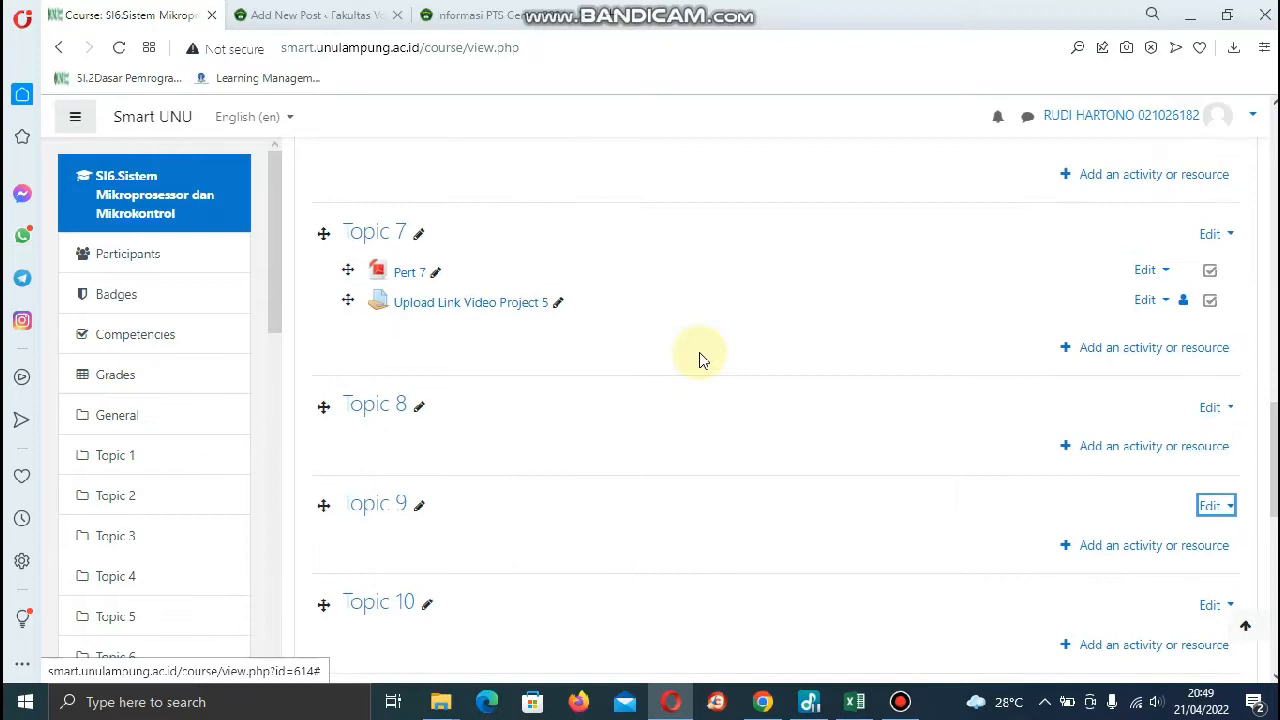
{"action": "scroll", "coordinate": [700, 360], "scroll_direction": "up", "scroll_amount": 2}
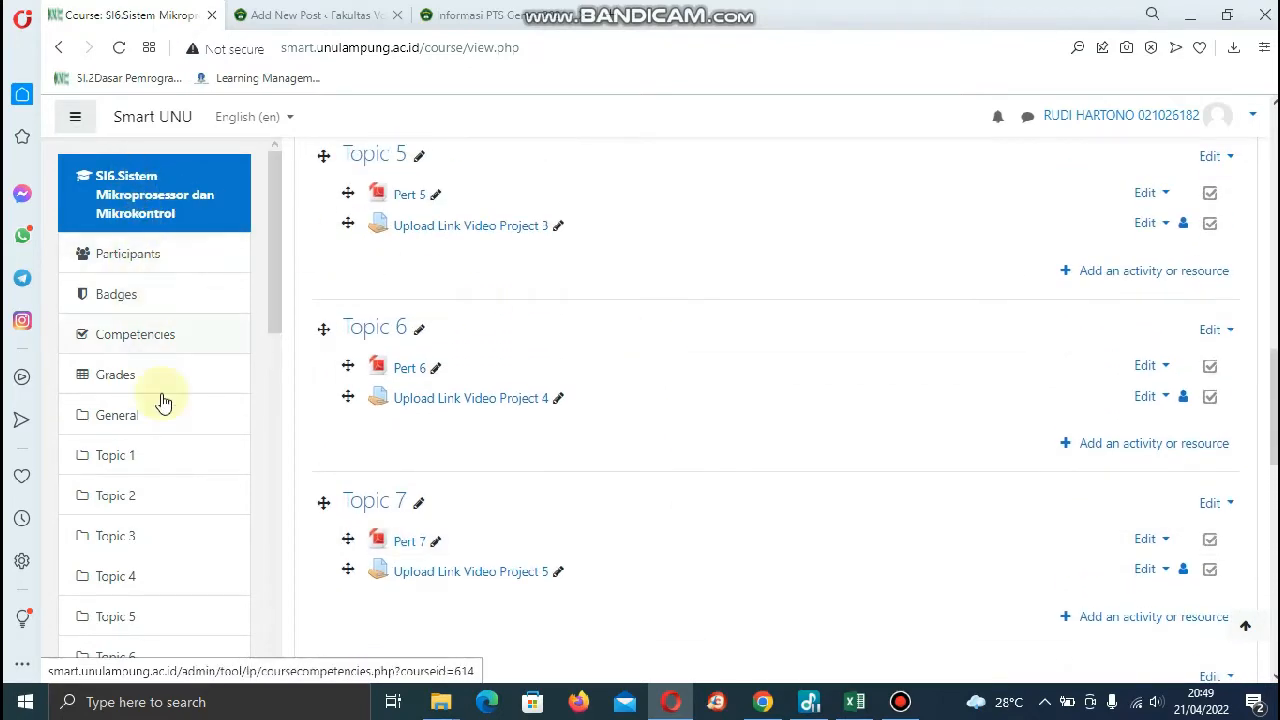
{"action": "scroll", "coordinate": [177, 471], "scroll_direction": "down", "scroll_amount": 2}
{"action": "scroll", "coordinate": [455, 420], "scroll_direction": "up", "scroll_amount": 3}
{"action": "scroll", "coordinate": [186, 274], "scroll_direction": "up", "scroll_amount": 2}
{"action": "scroll", "coordinate": [771, 354], "scroll_direction": "down", "scroll_amount": 4}
{"action": "scroll", "coordinate": [771, 354], "scroll_direction": "down", "scroll_amount": 2}
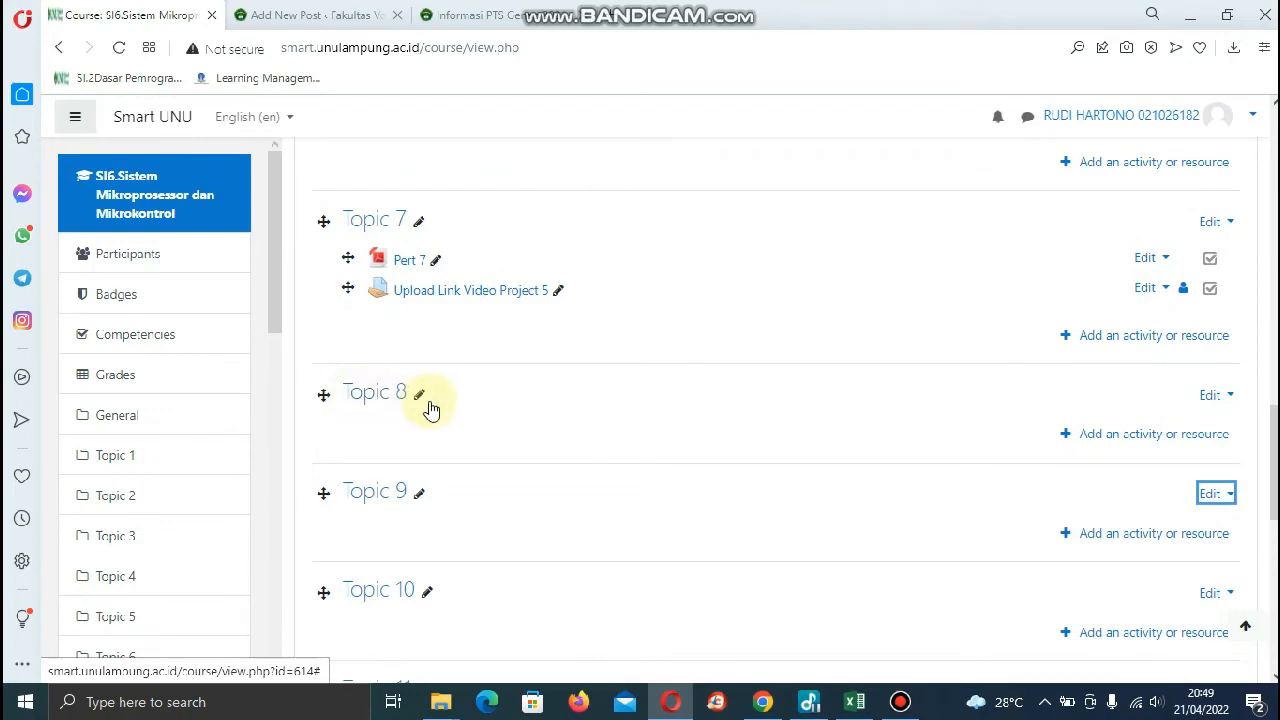
{"action": "scroll", "coordinate": [375, 398], "scroll_direction": "down", "scroll_amount": 1}
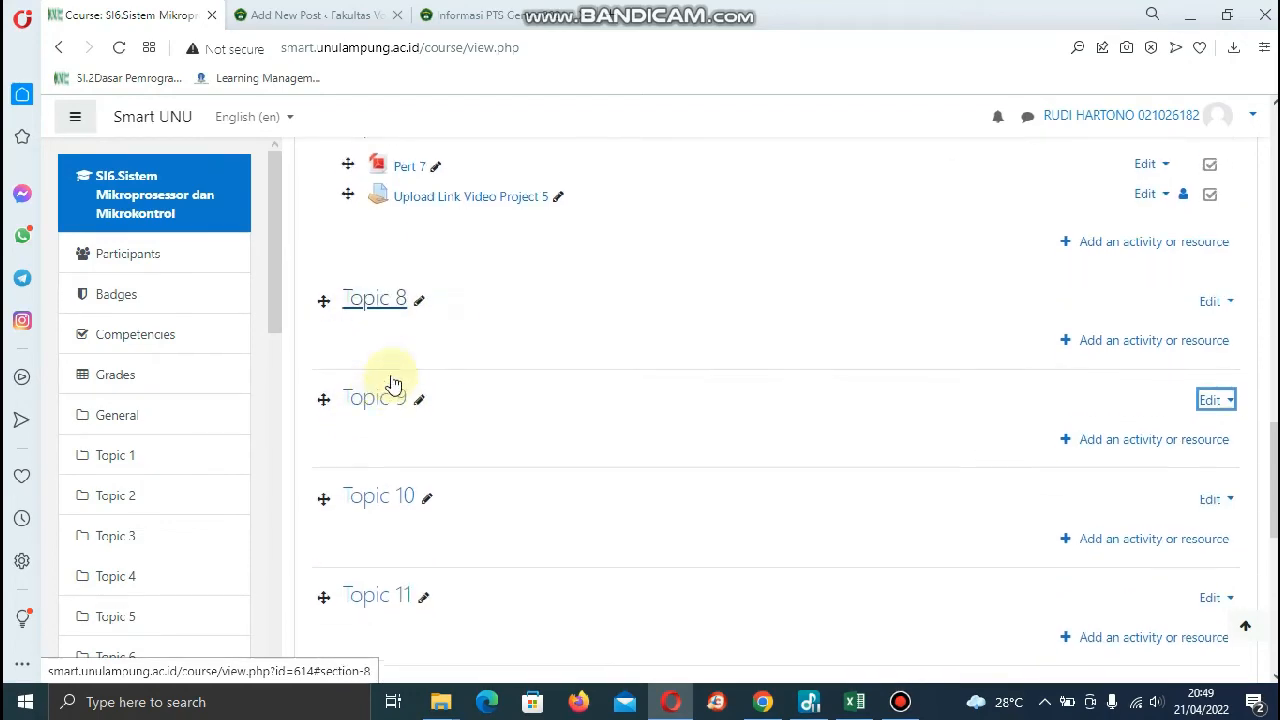
Add a new Assignment activity to Topic 8 and name it PTS.
{"action": "left_click", "coordinate": [1152, 345]}
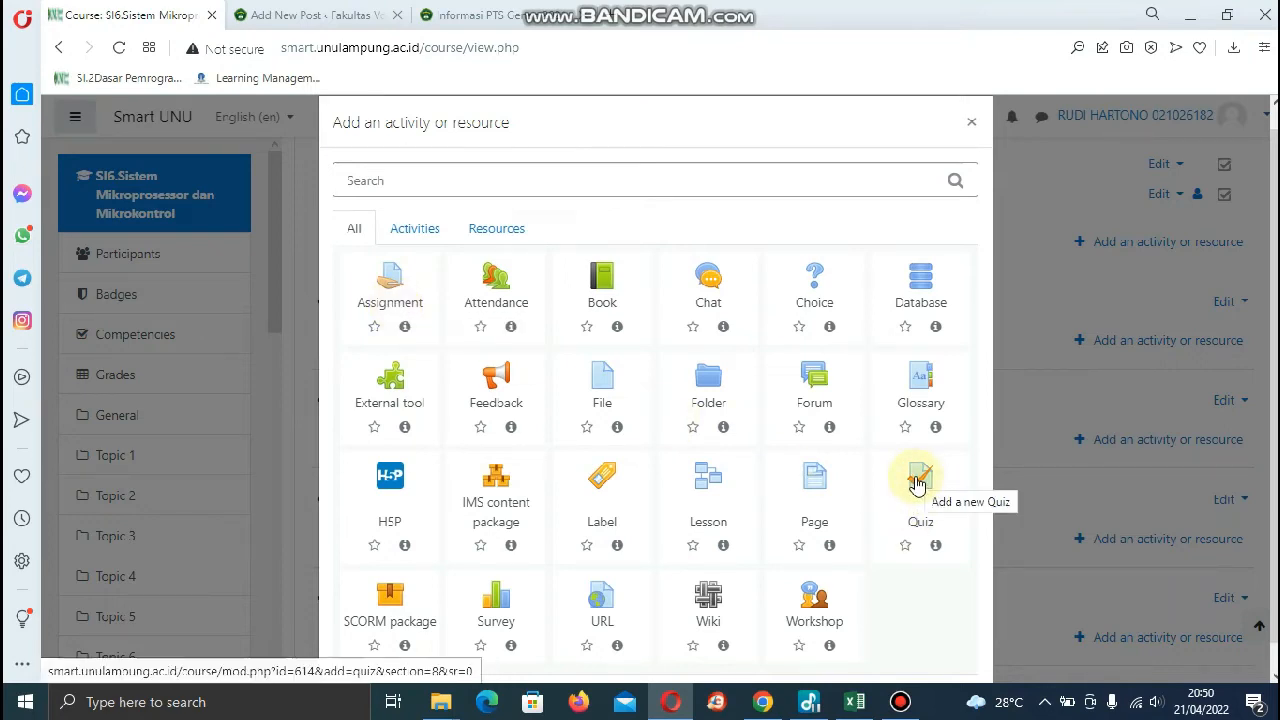
{"action": "left_click", "coordinate": [394, 298]}
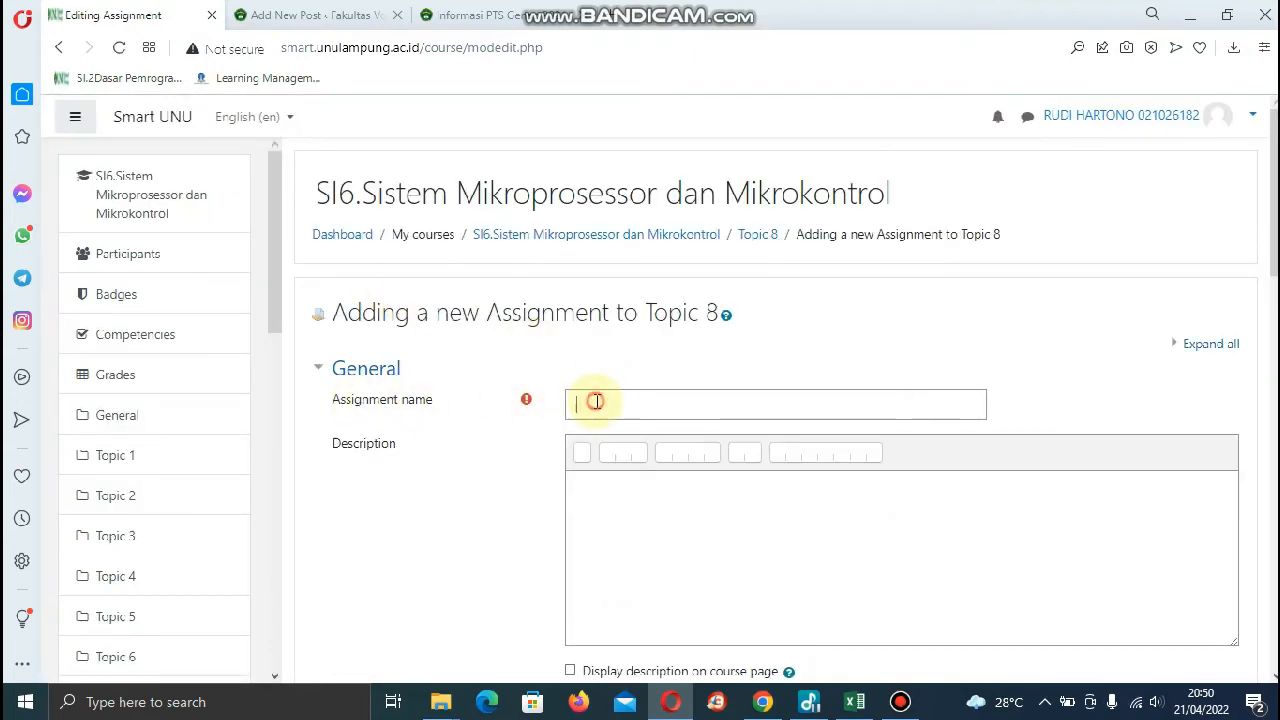
{"action": "left_click", "coordinate": [598, 401]}
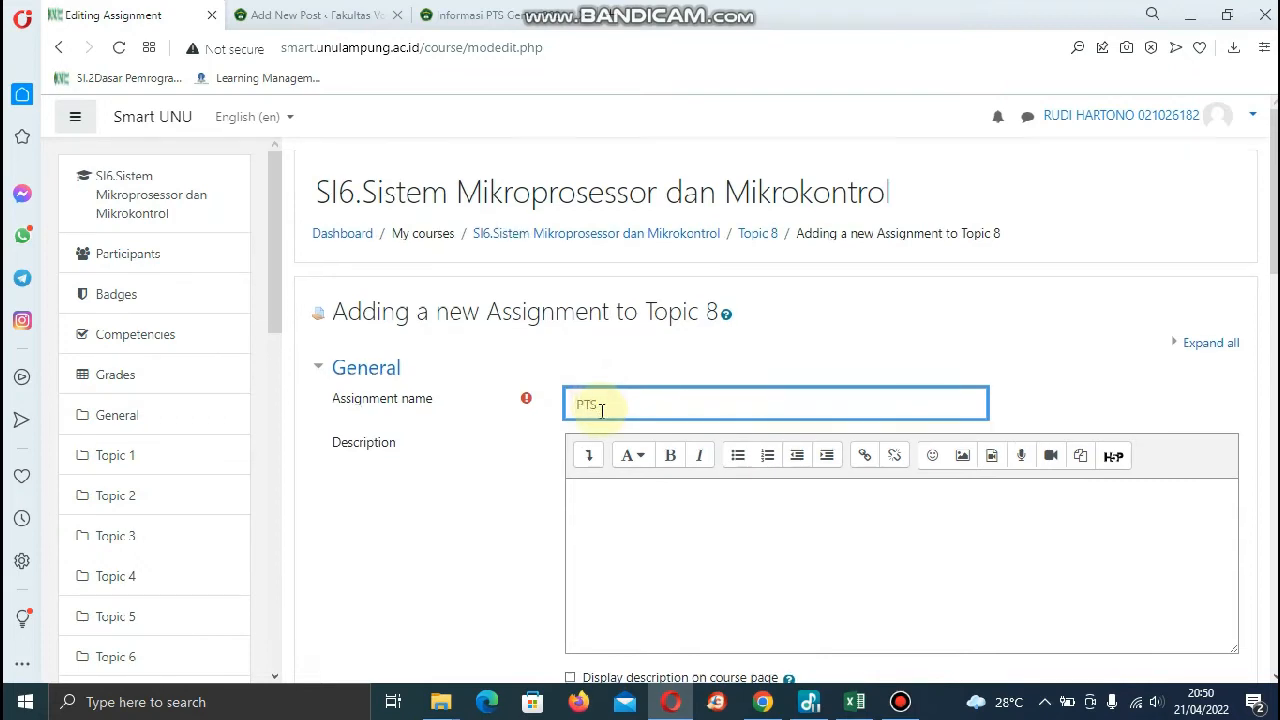
Attach the PDF "Soal PTS - Ssitem Mikroprosessor dan Mikrokontrol" from the course's local folder as an additional file of the assignment.
{"action": "scroll", "coordinate": [620, 430], "scroll_direction": "down", "scroll_amount": 4}
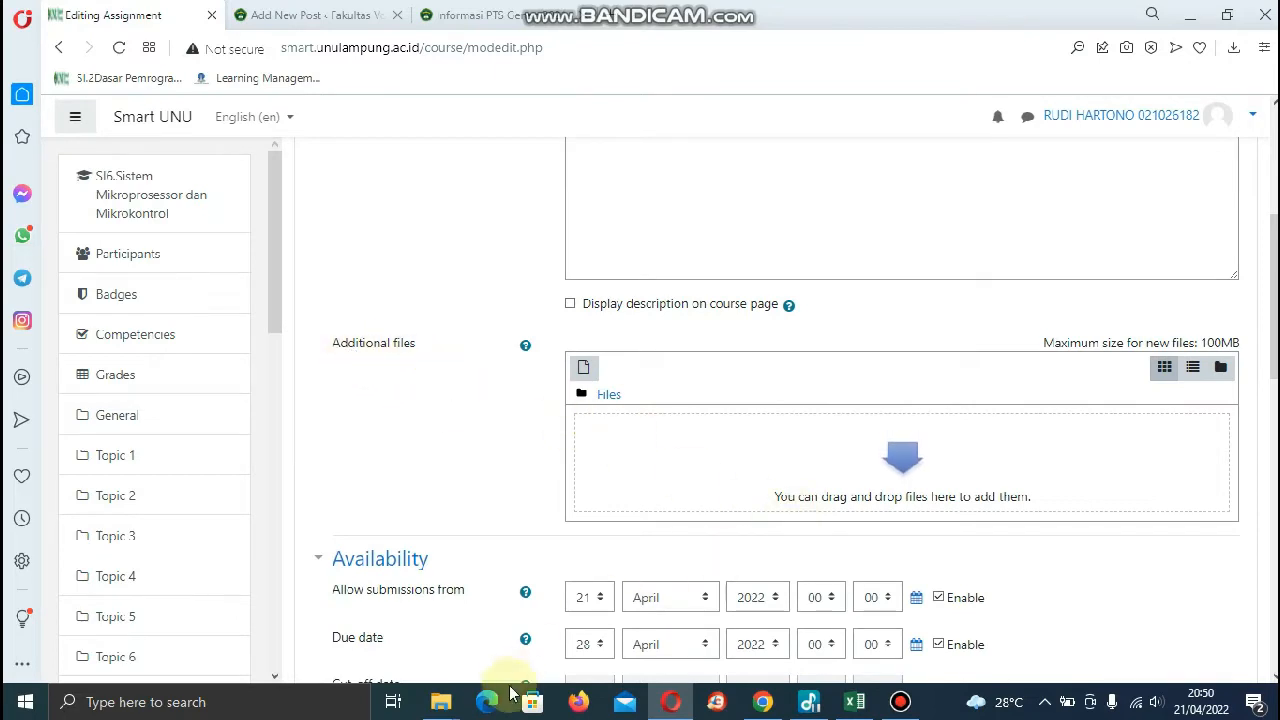
{"action": "mouse_move", "coordinate": [442, 700]}
{"action": "left_click", "coordinate": [401, 614]}
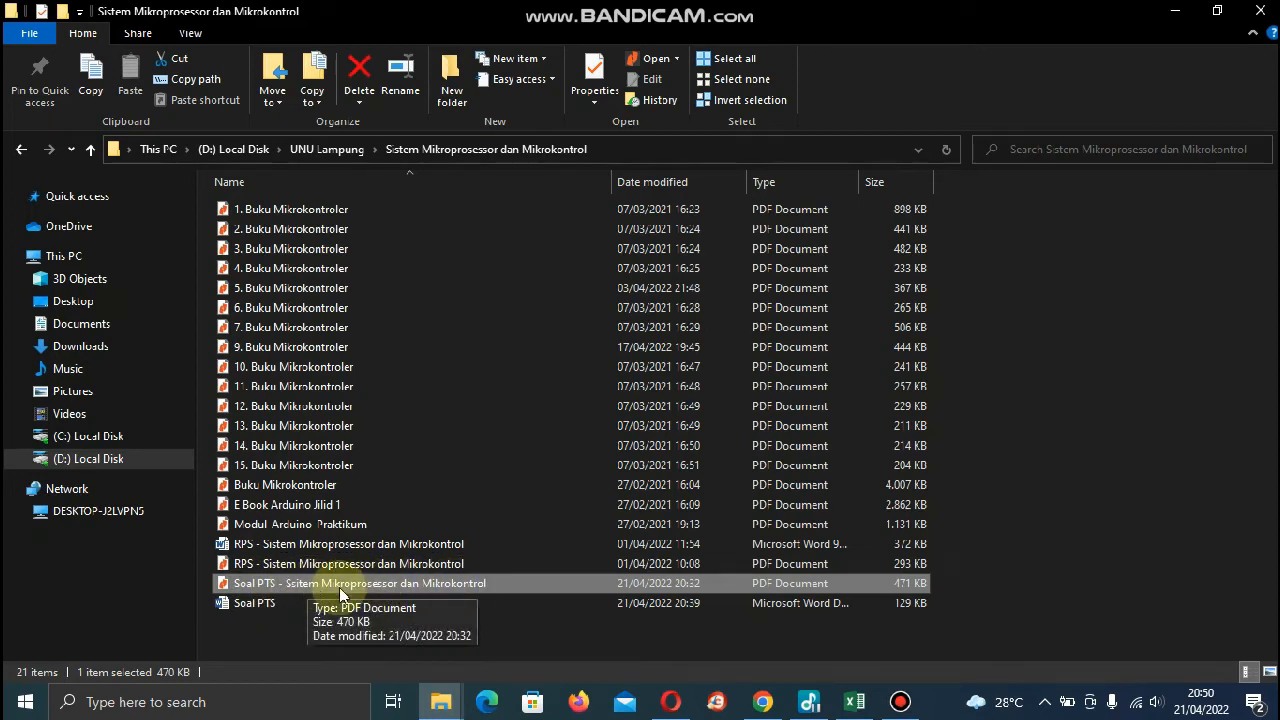
{"action": "left_click_drag", "start_coordinate": [453, 590], "coordinate": [800, 479]}
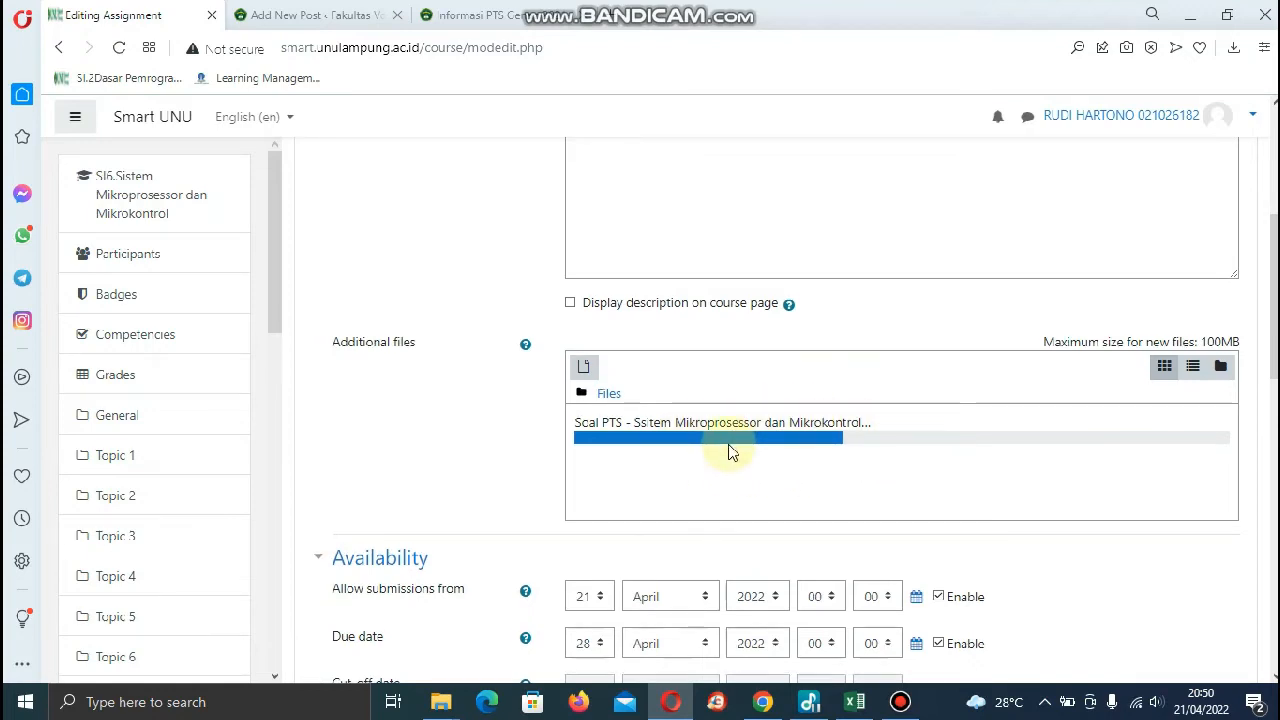
Switch to WhatsApp Web in Chrome, check the PTS dates for Vokasi in the lecturers' group chat, and return to the assignment form in Opera.
{"action": "scroll", "coordinate": [730, 450], "scroll_direction": "down", "scroll_amount": 2}
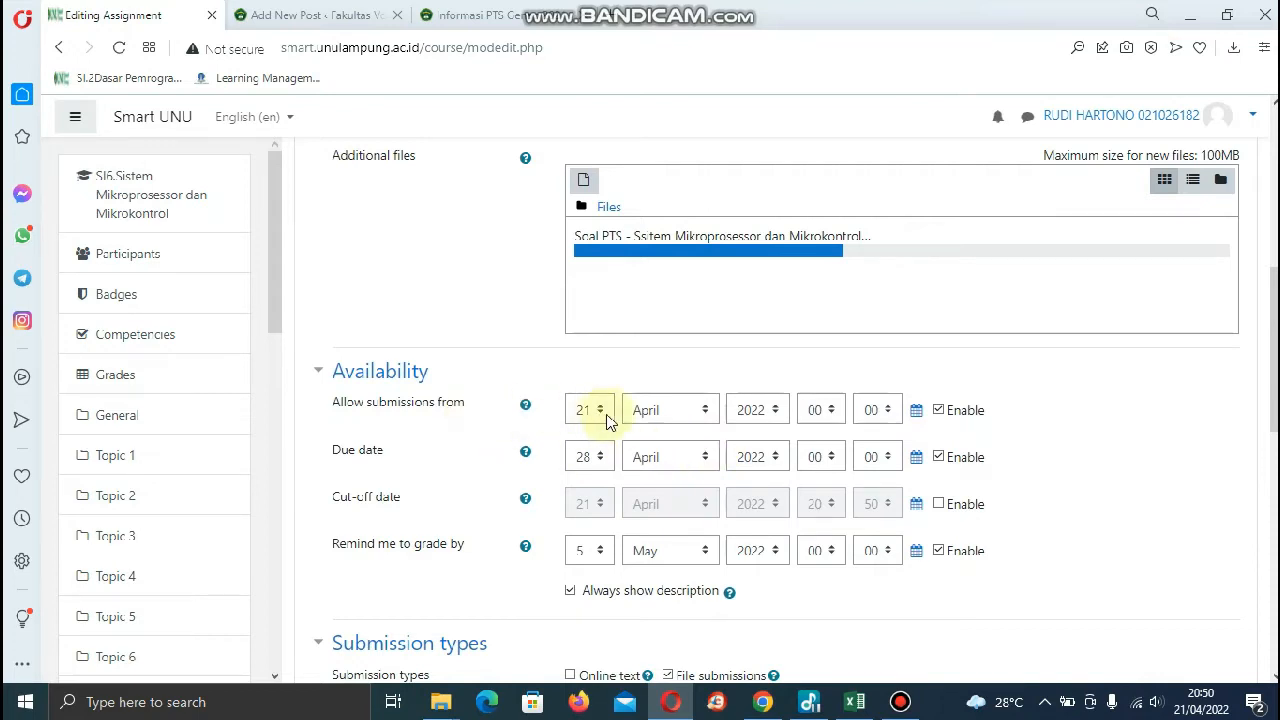
{"action": "left_click", "coordinate": [760, 706]}
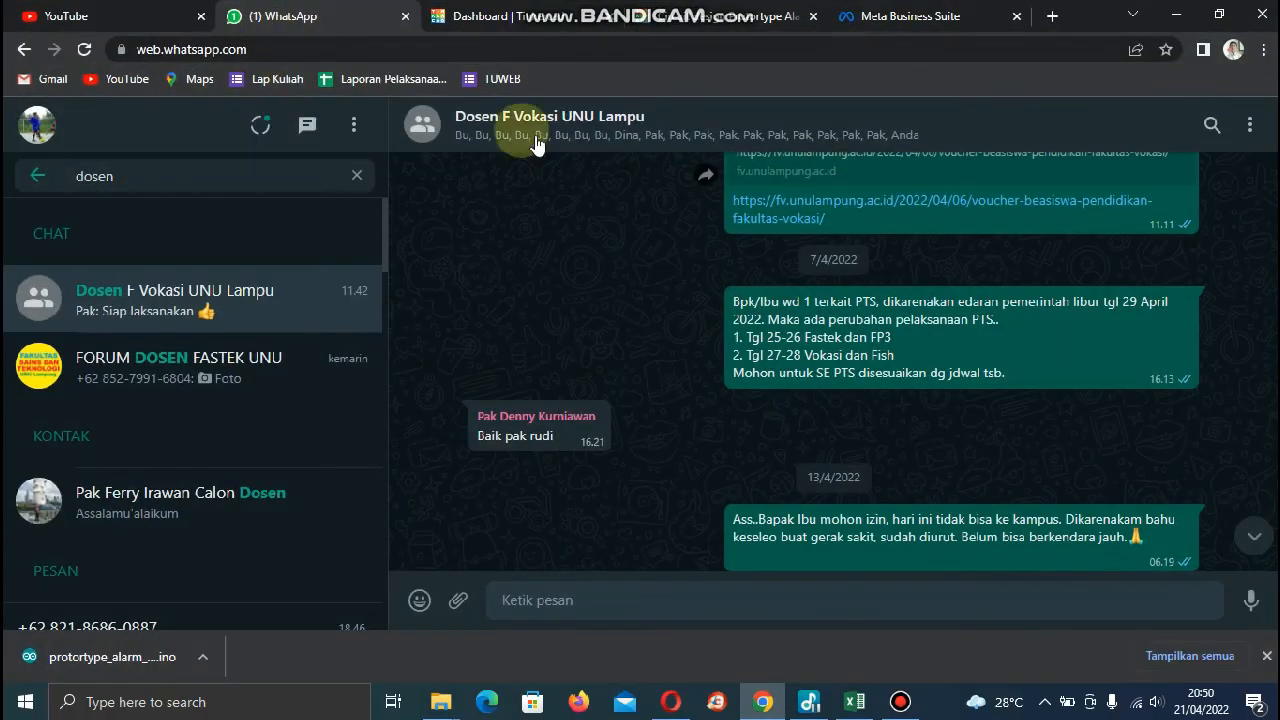
{"action": "left_click_drag", "start_coordinate": [767, 355], "coordinate": [801, 356]}
{"action": "left_click", "coordinate": [670, 701]}
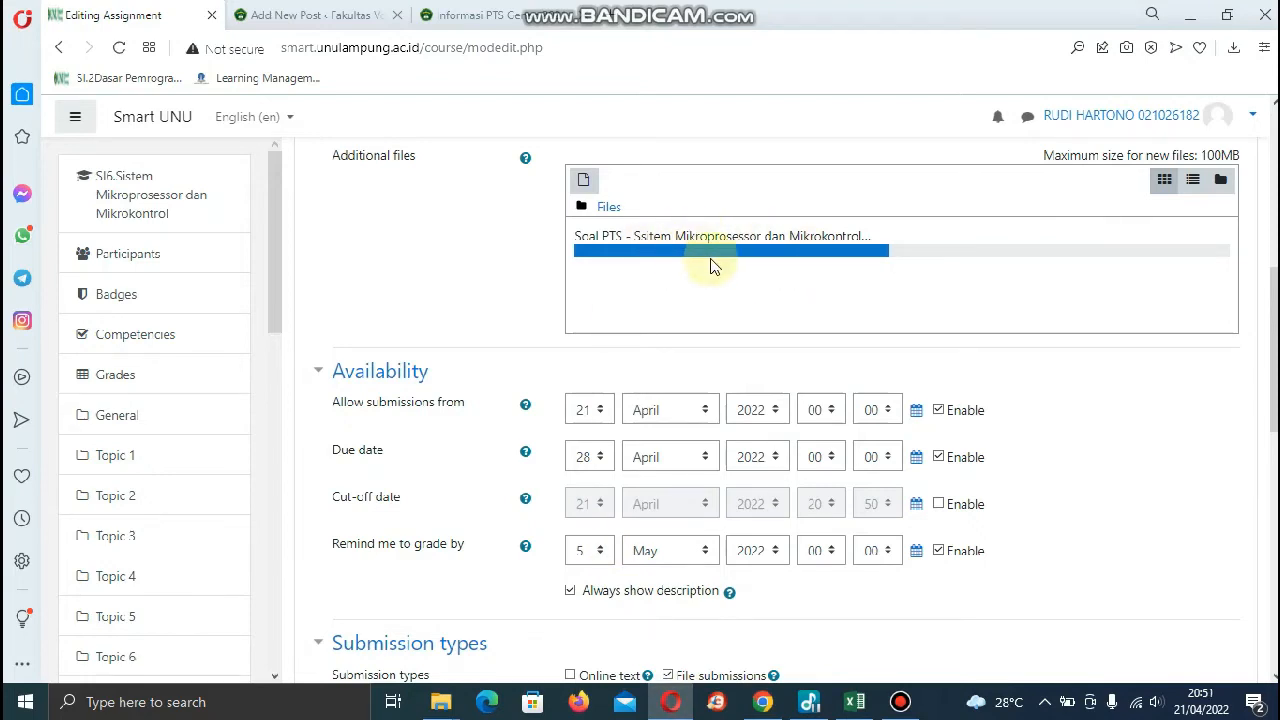
Set the assignment to allow submissions from 27 April 2022 at 00:01.
{"action": "left_click_drag", "start_coordinate": [355, 403], "coordinate": [440, 404]}
{"action": "left_click", "coordinate": [589, 411]}
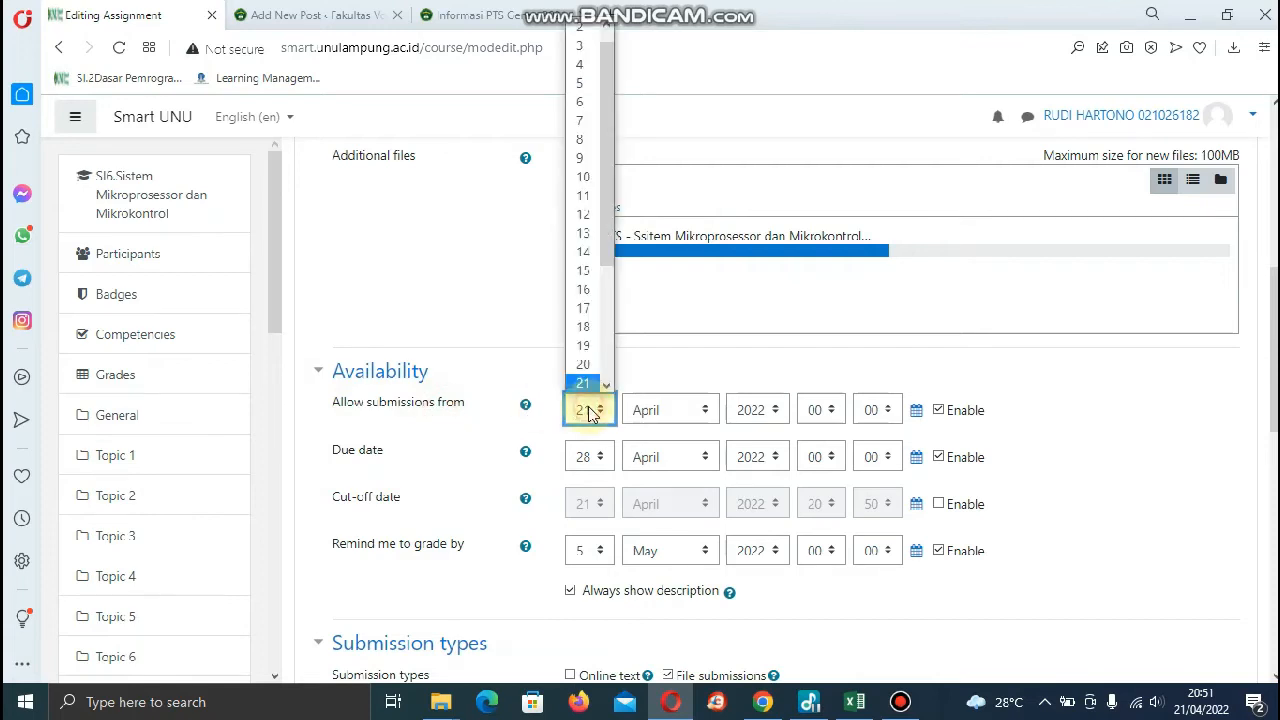
{"action": "scroll", "coordinate": [590, 330], "scroll_direction": "down", "scroll_amount": 3}
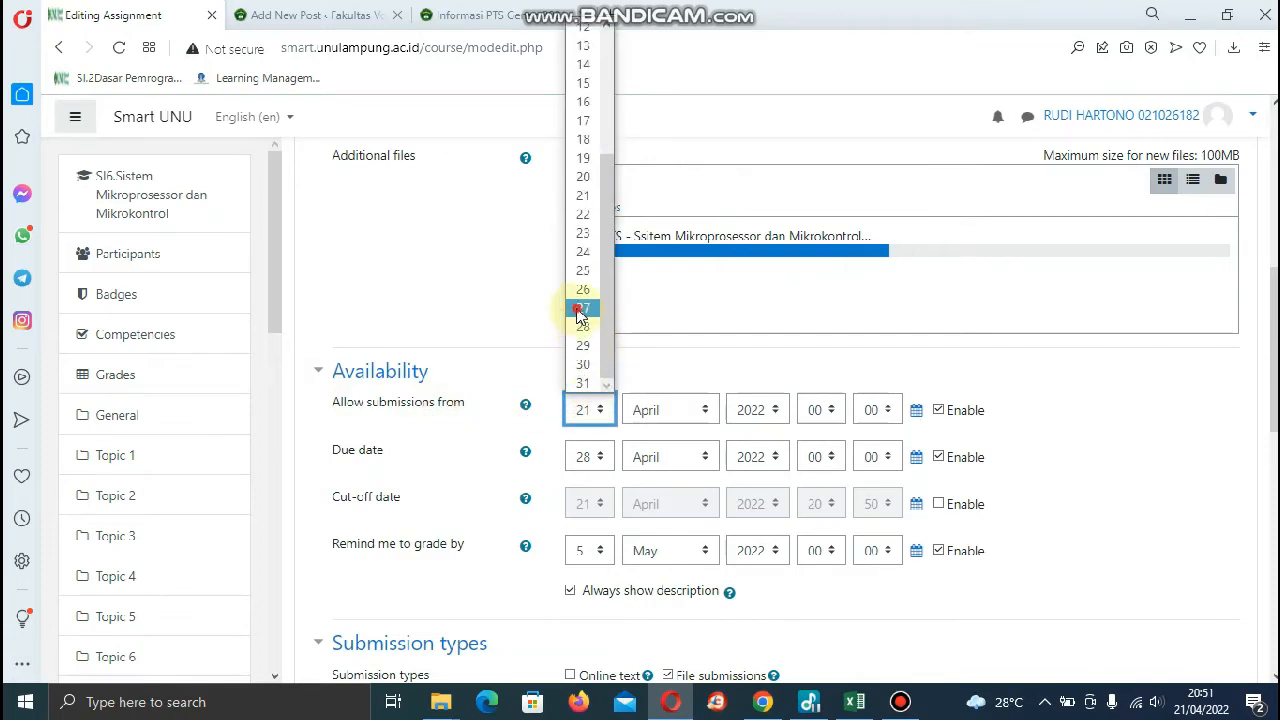
{"action": "left_click", "coordinate": [580, 310]}
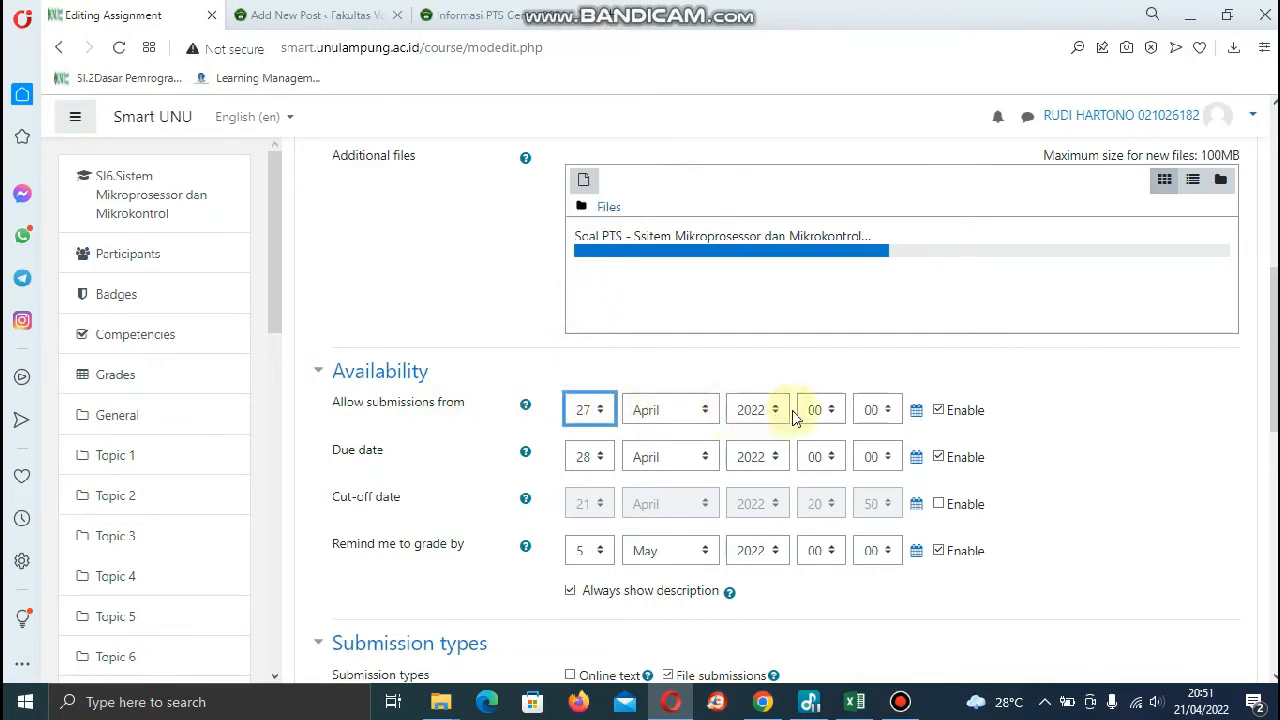
{"action": "left_click", "coordinate": [886, 418]}
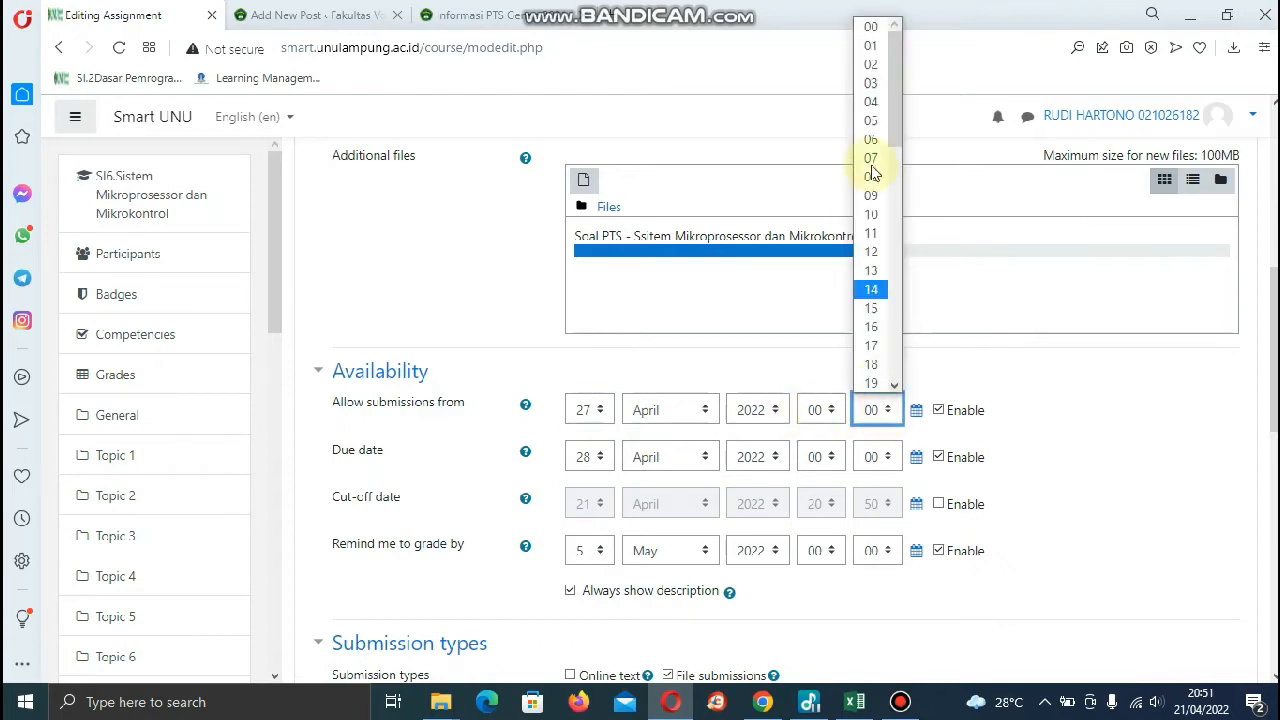
{"action": "left_click", "coordinate": [871, 43]}
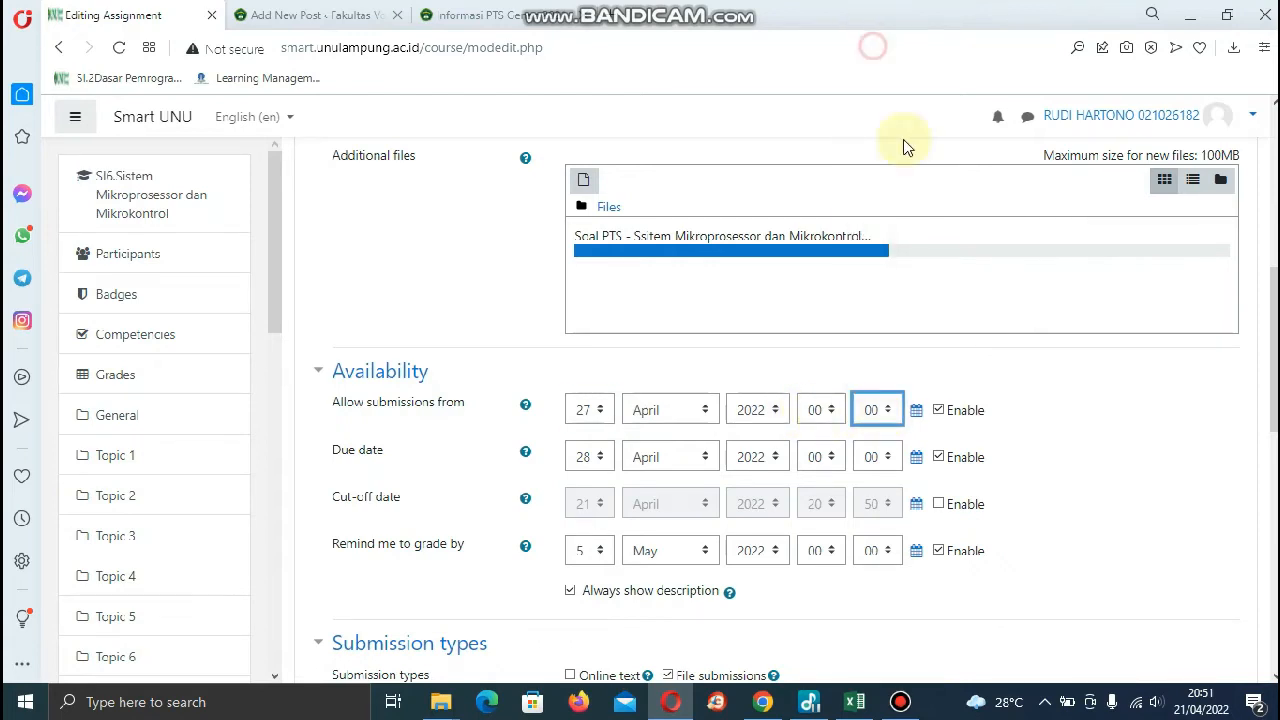
Set the assignment's due date to 28 April 2022 at 23:59.
{"action": "left_click", "coordinate": [590, 457]}
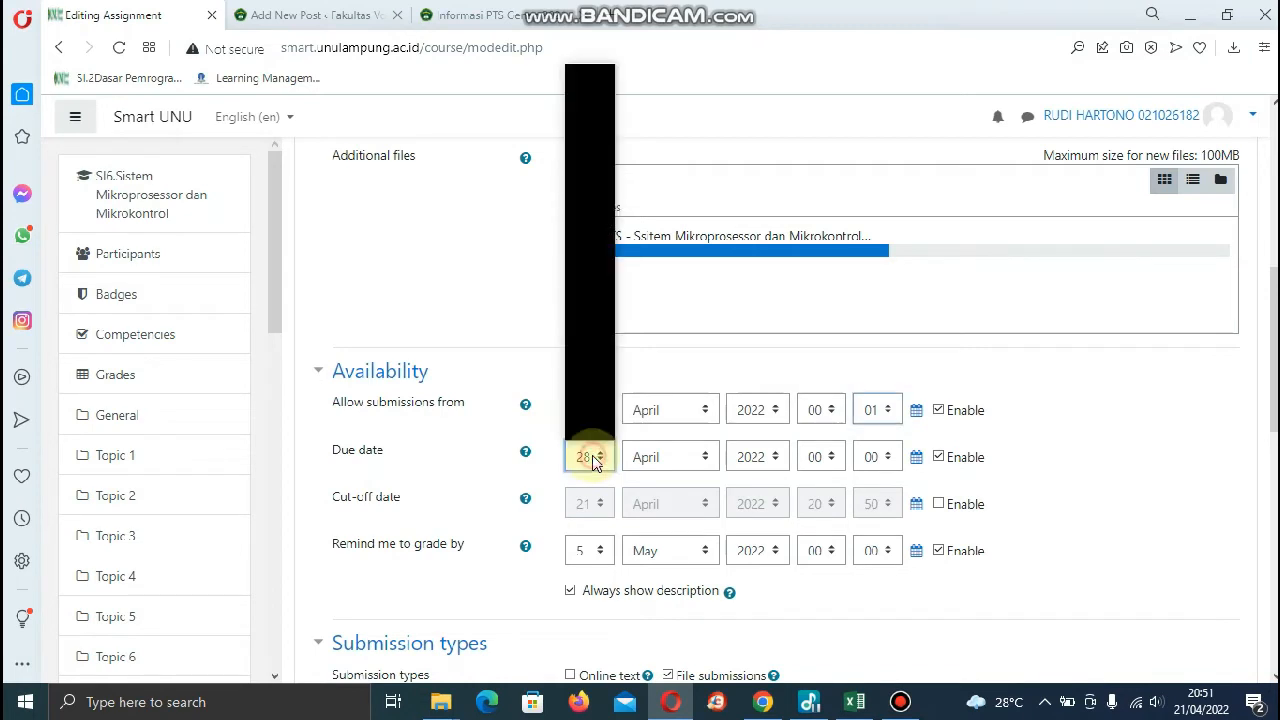
{"action": "left_click", "coordinate": [587, 432]}
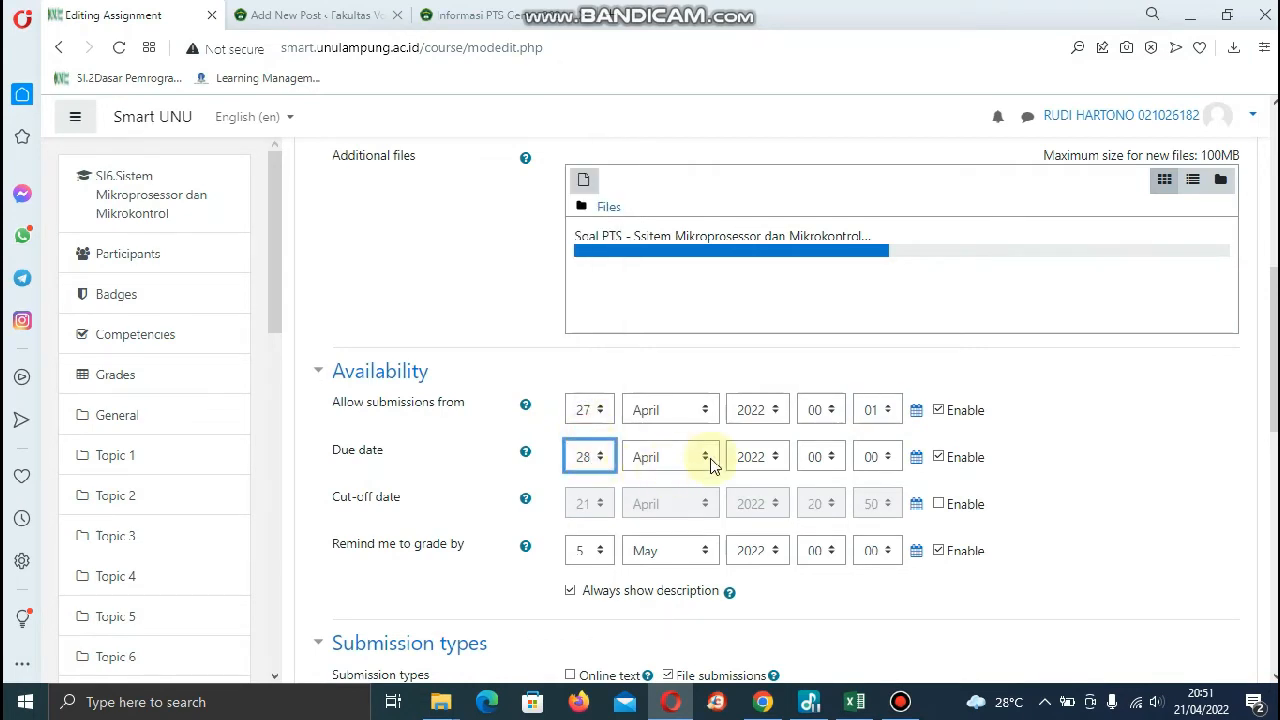
{"action": "left_click", "coordinate": [820, 457]}
{"action": "scroll", "coordinate": [814, 420], "scroll_direction": "down", "scroll_amount": 2}
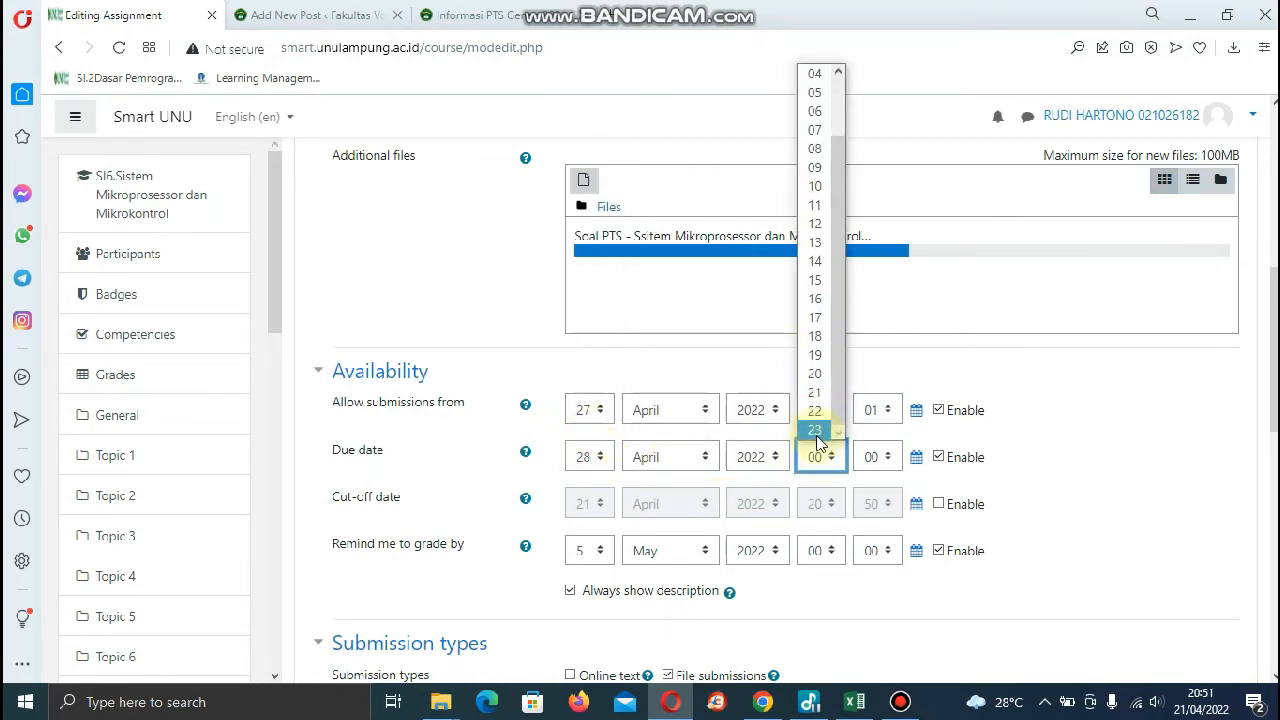
{"action": "left_click", "coordinate": [815, 429]}
{"action": "left_click", "coordinate": [876, 457]}
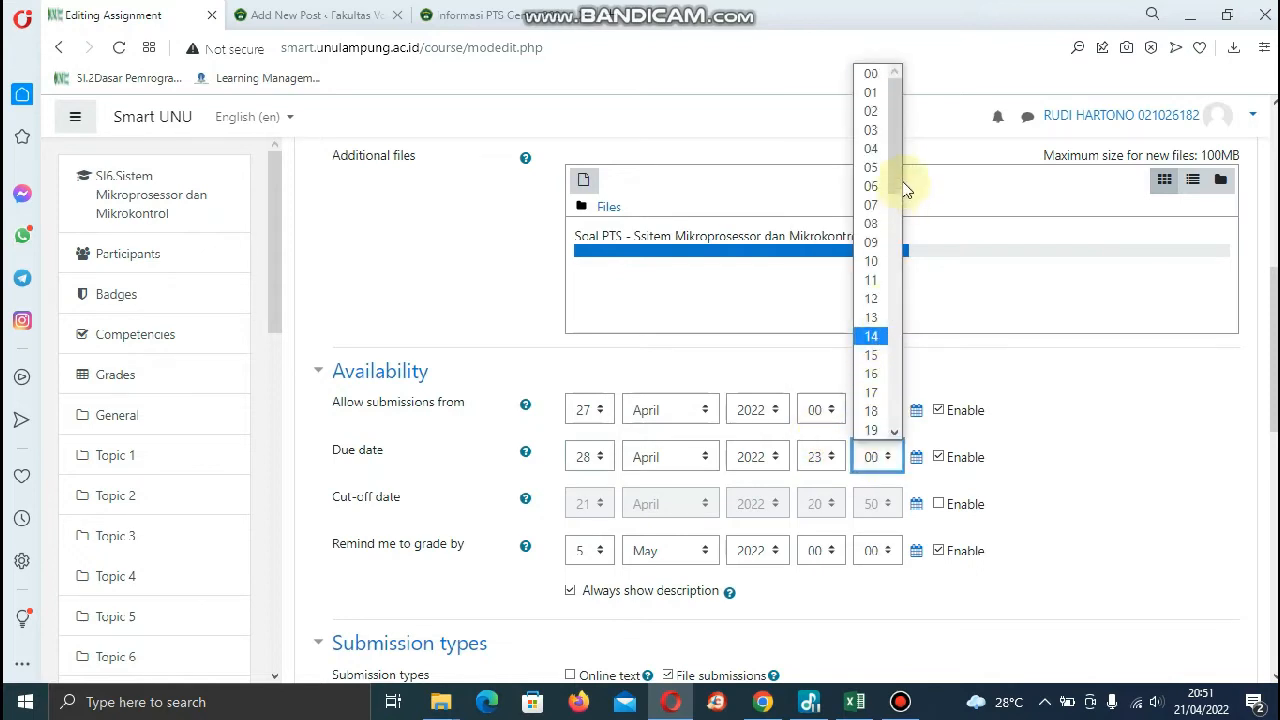
{"action": "left_click_drag", "start_coordinate": [896, 240], "coordinate": [895, 432]}
{"action": "left_click", "coordinate": [872, 430]}
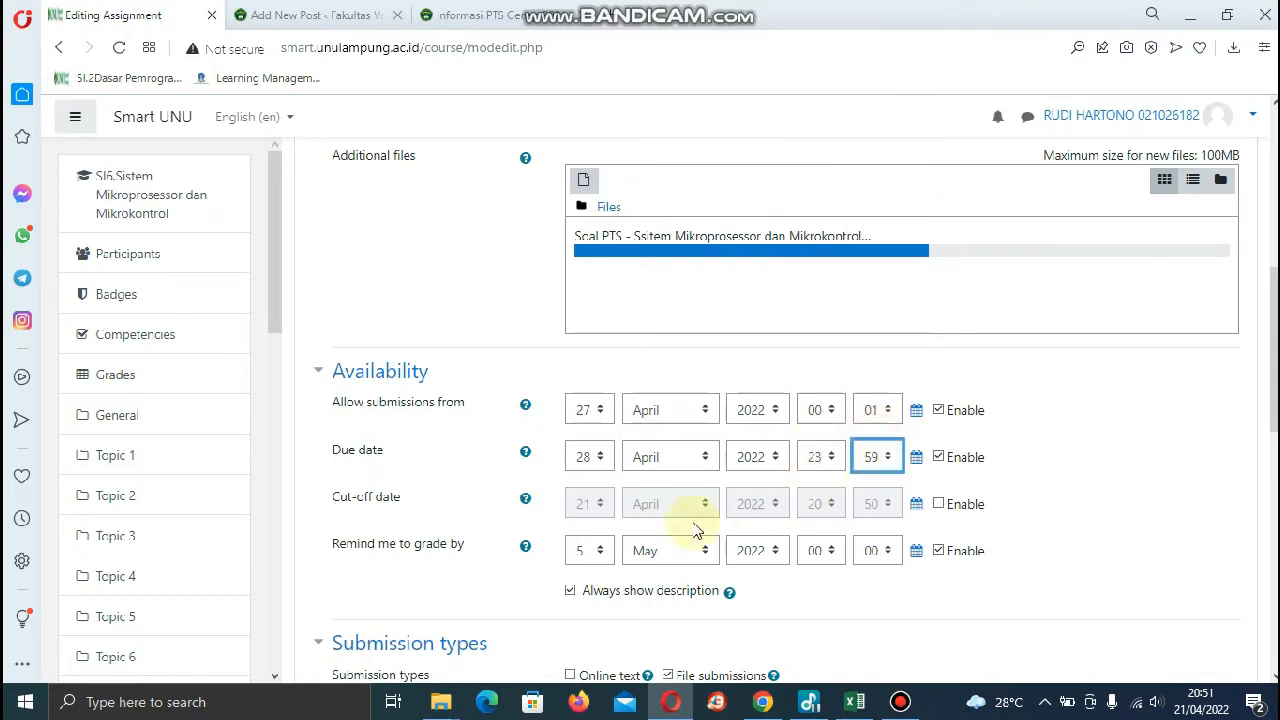
{"action": "left_click_drag", "start_coordinate": [333, 450], "coordinate": [381, 451]}
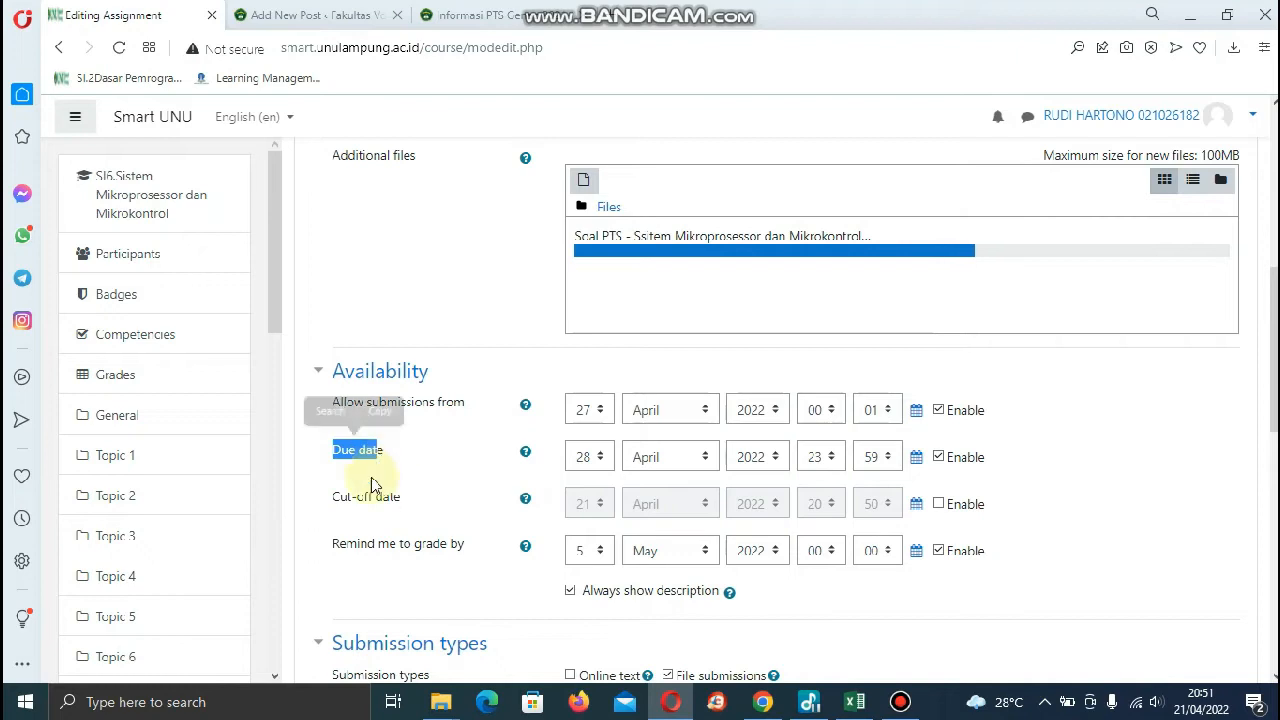
{"action": "left_click_drag", "start_coordinate": [336, 503], "coordinate": [420, 503]}
{"action": "left_click", "coordinate": [437, 503]}
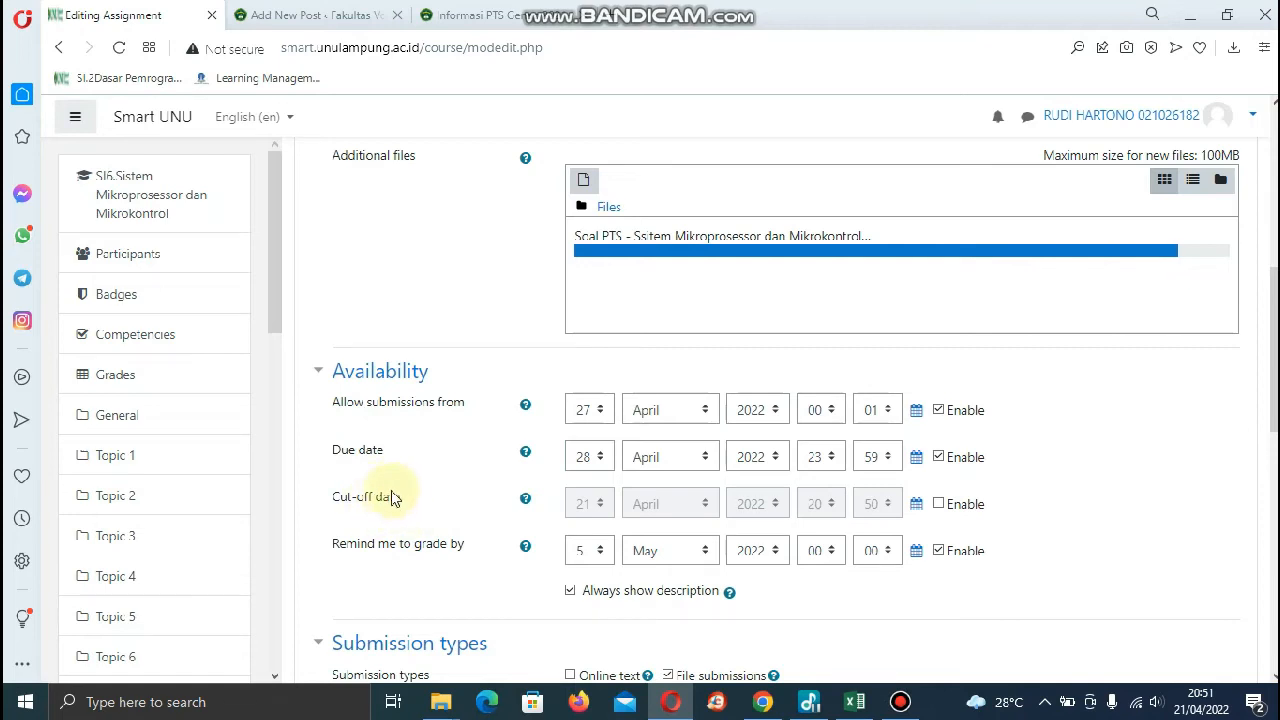
Enable the assignment's cut-off date, set it to 29 April 2022 at 23:59, and disable the grading reminder.
{"action": "left_click", "coordinate": [940, 505]}
{"action": "left_click", "coordinate": [605, 508]}
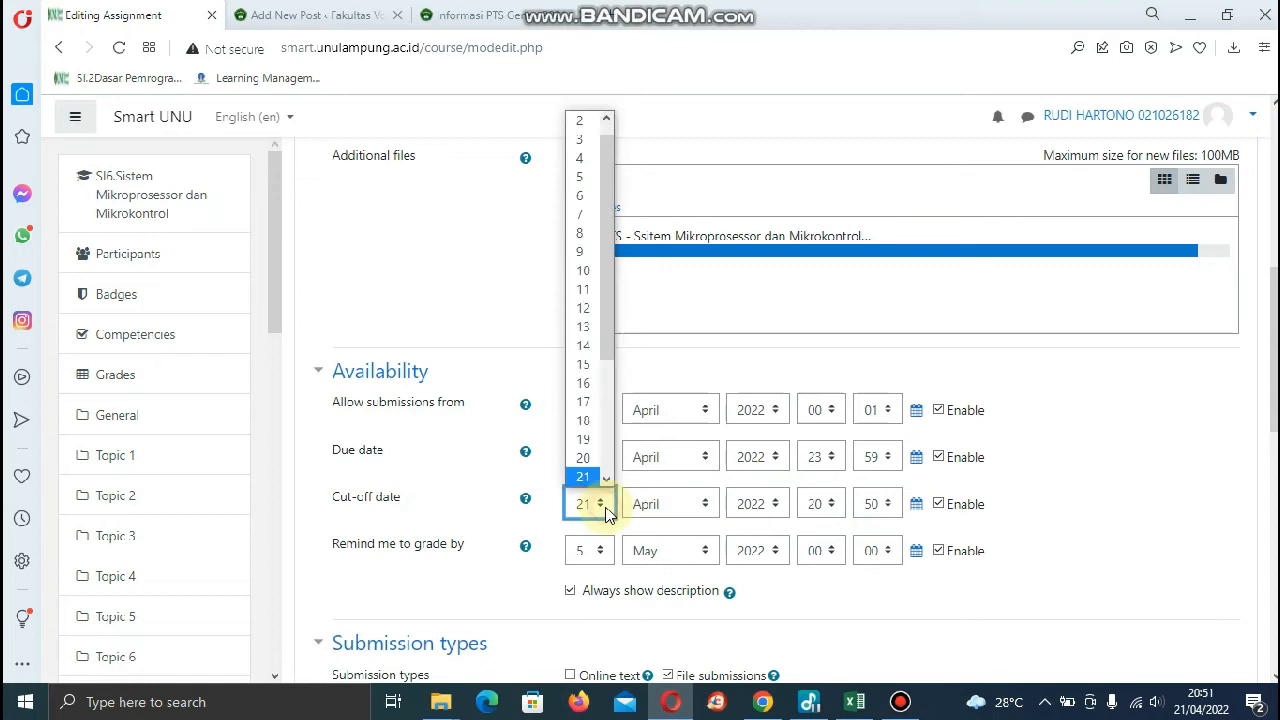
{"action": "scroll", "coordinate": [585, 400], "scroll_direction": "down", "scroll_amount": 4}
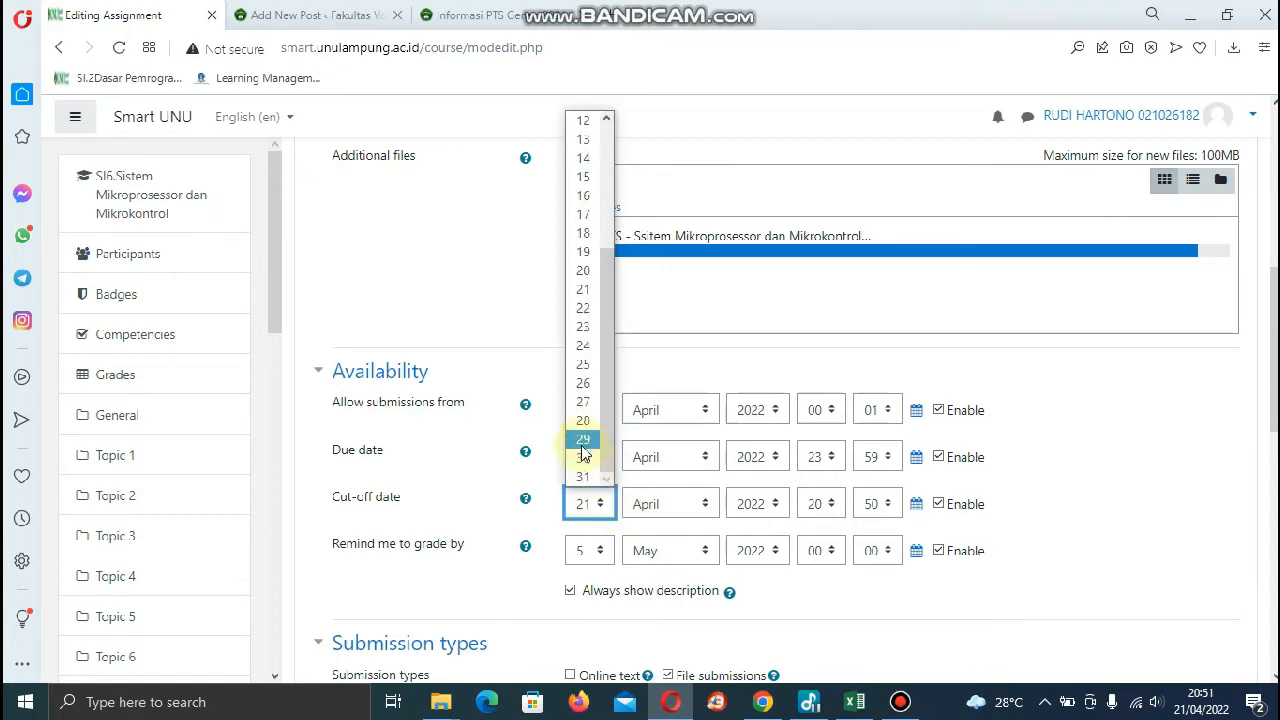
{"action": "left_click", "coordinate": [584, 457]}
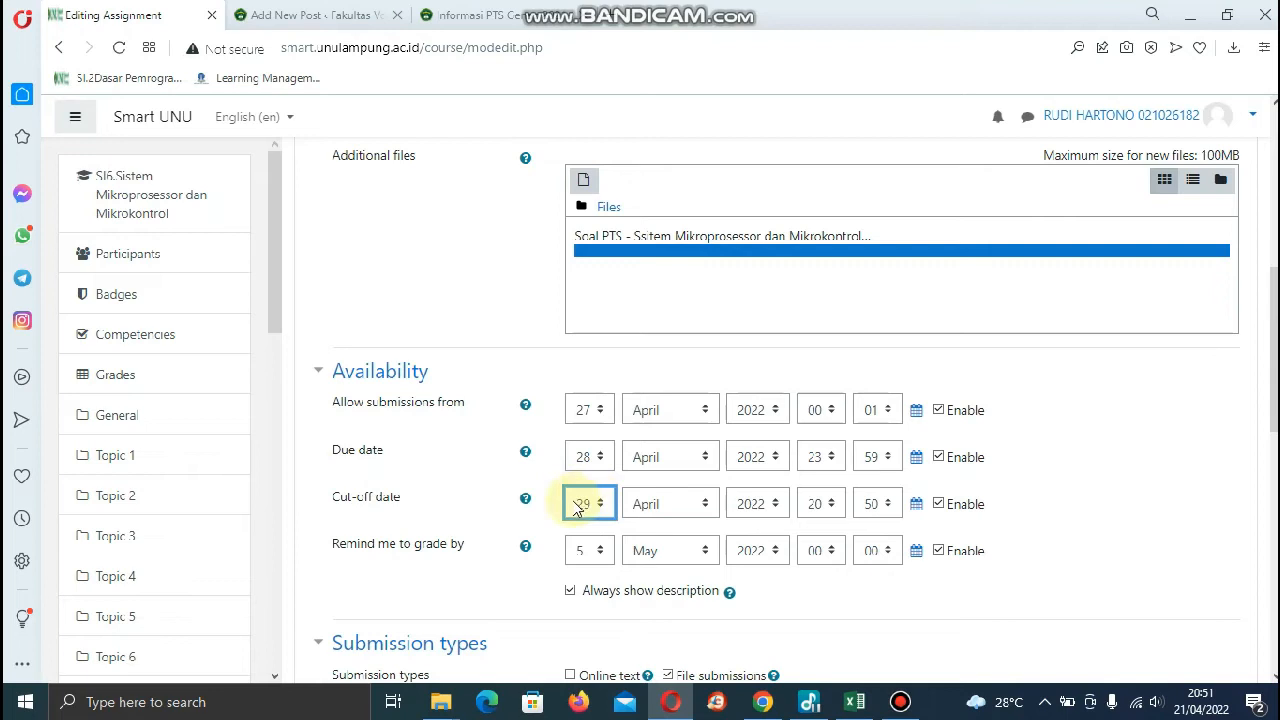
{"action": "key", "text": "Up"}
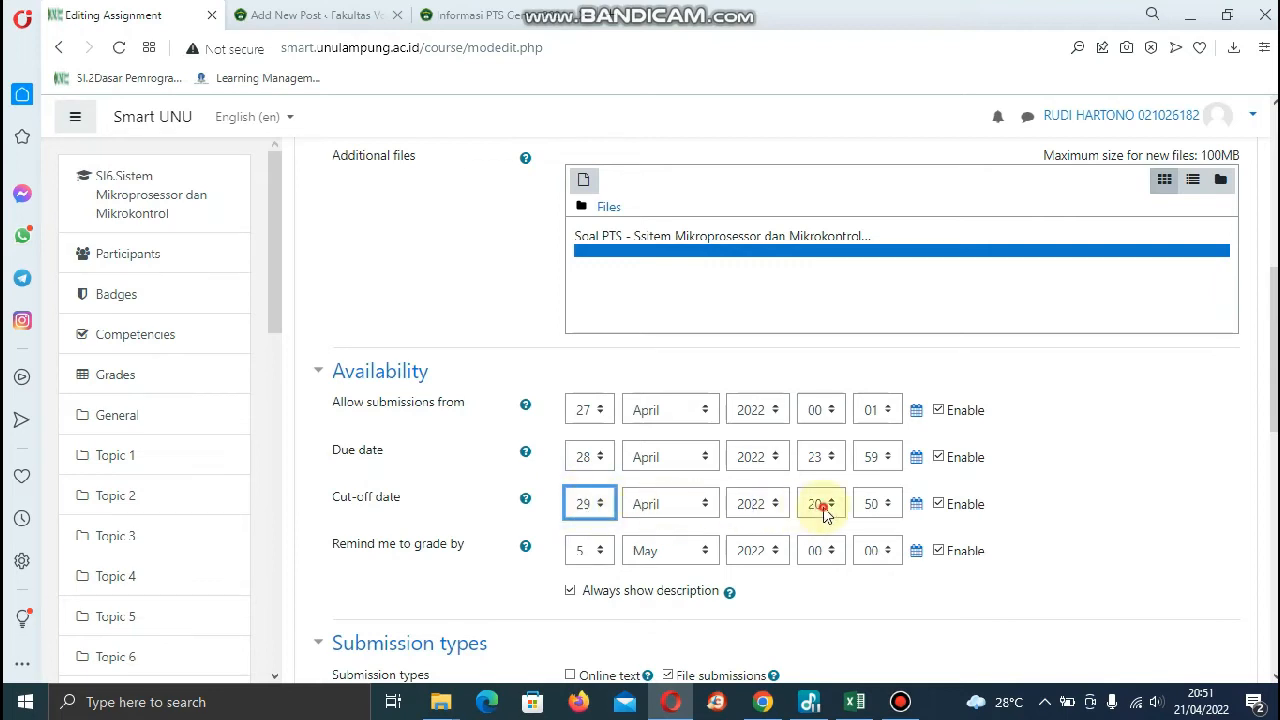
{"action": "left_click", "coordinate": [824, 508]}
{"action": "scroll", "coordinate": [829, 410], "scroll_direction": "down", "scroll_amount": 1}
{"action": "left_click", "coordinate": [822, 491]}
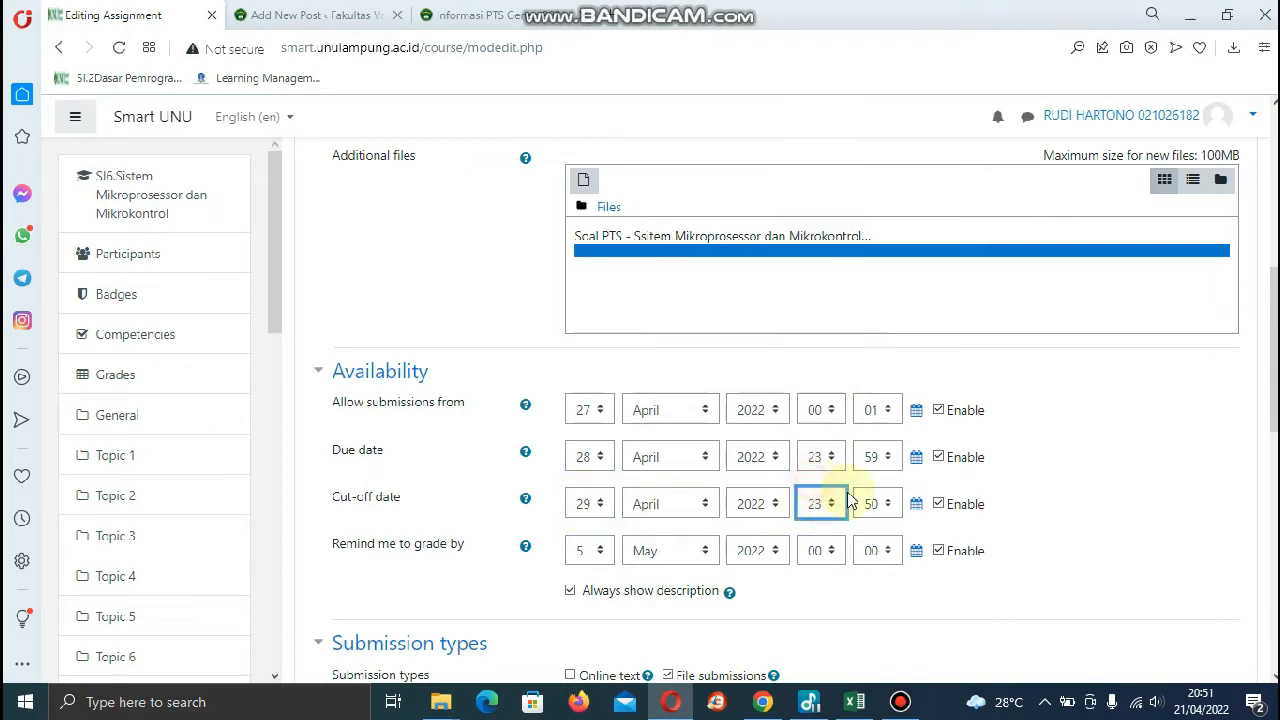
{"action": "left_click", "coordinate": [878, 503]}
{"action": "scroll", "coordinate": [890, 440], "scroll_direction": "down", "scroll_amount": 2}
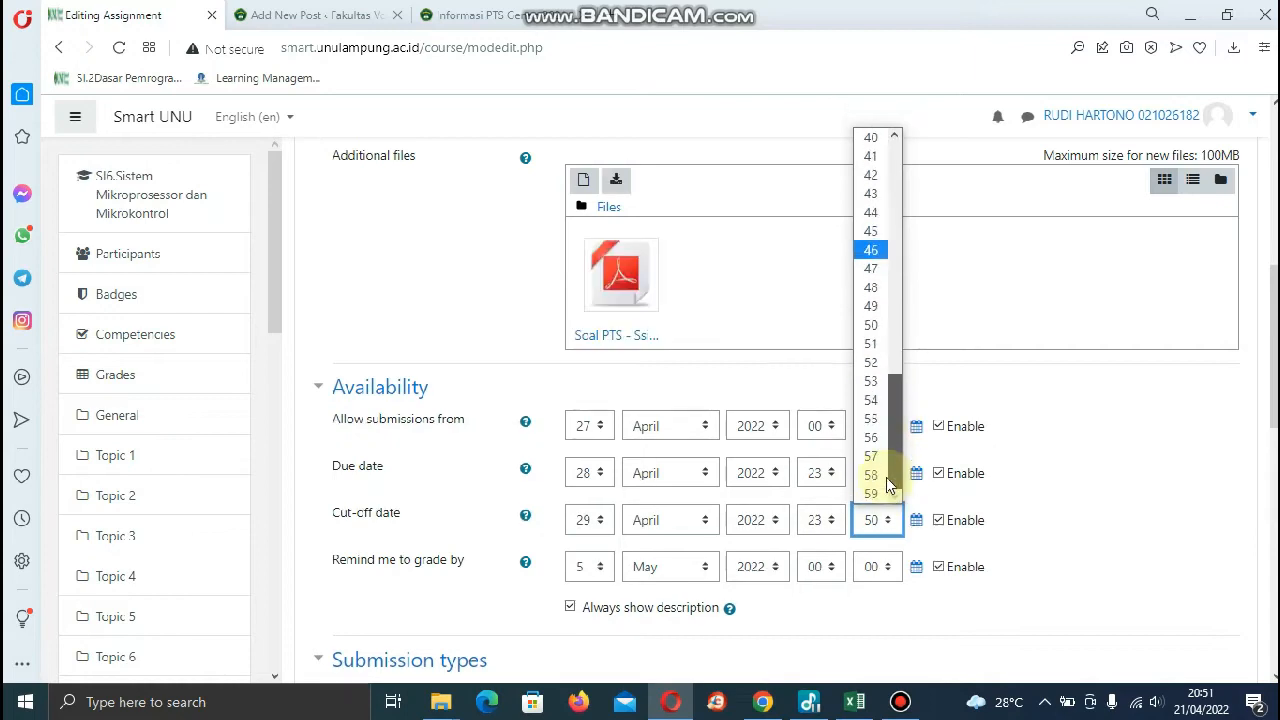
{"action": "left_click", "coordinate": [868, 494]}
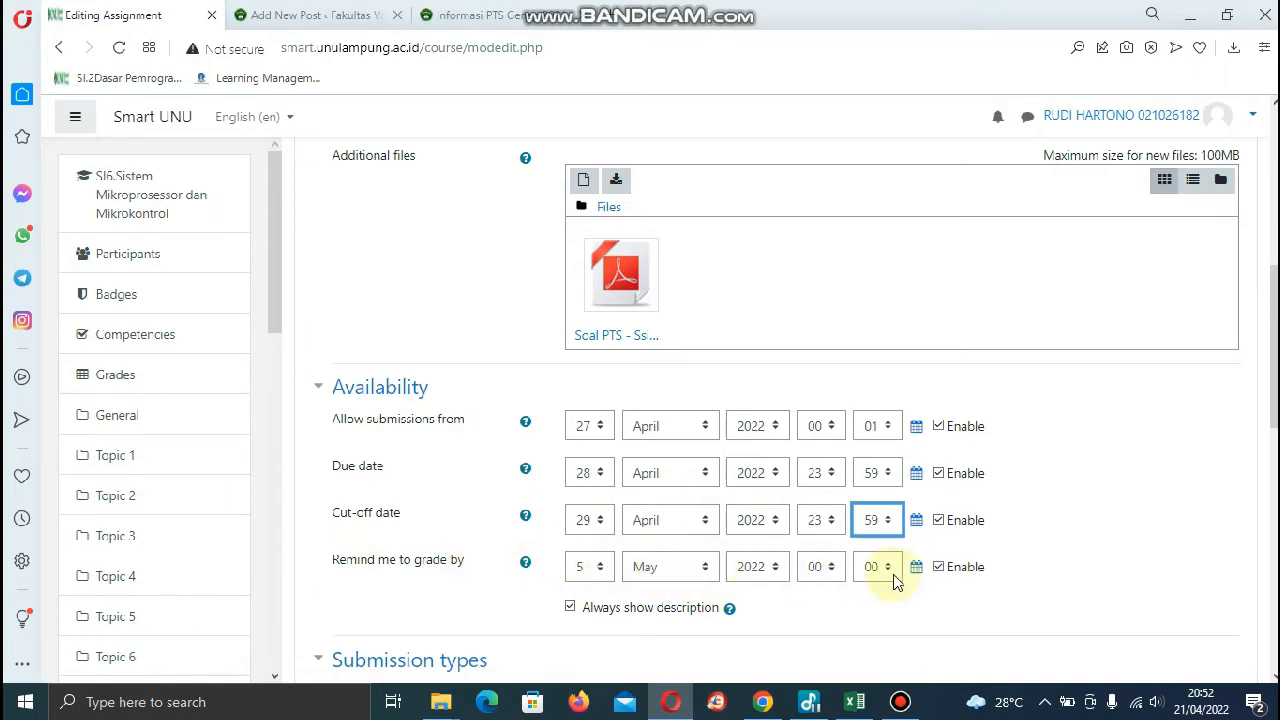
{"action": "left_click", "coordinate": [939, 567]}
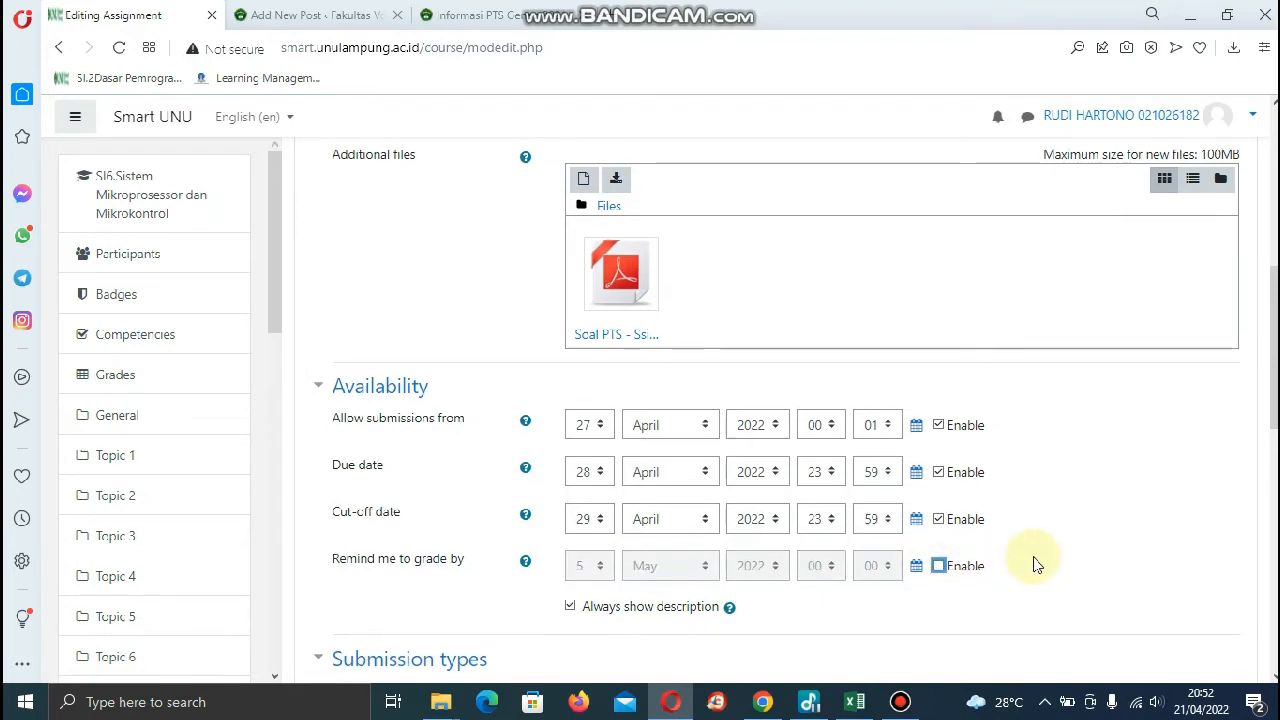
Limit the assignment's file submissions to a maximum of 3 uploaded files and a submission size of 10MB.
{"action": "scroll", "coordinate": [1034, 563], "scroll_direction": "down", "scroll_amount": 2}
{"action": "scroll", "coordinate": [1034, 563], "scroll_direction": "down", "scroll_amount": 1}
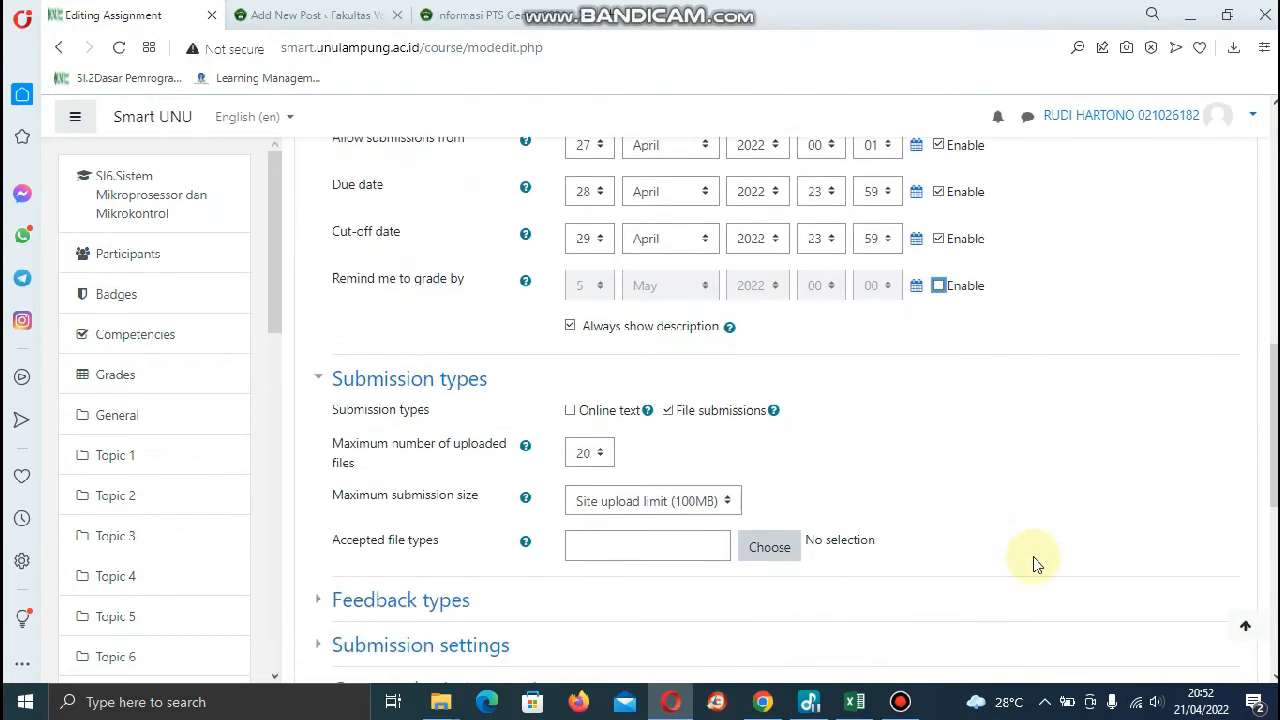
{"action": "left_click", "coordinate": [590, 455]}
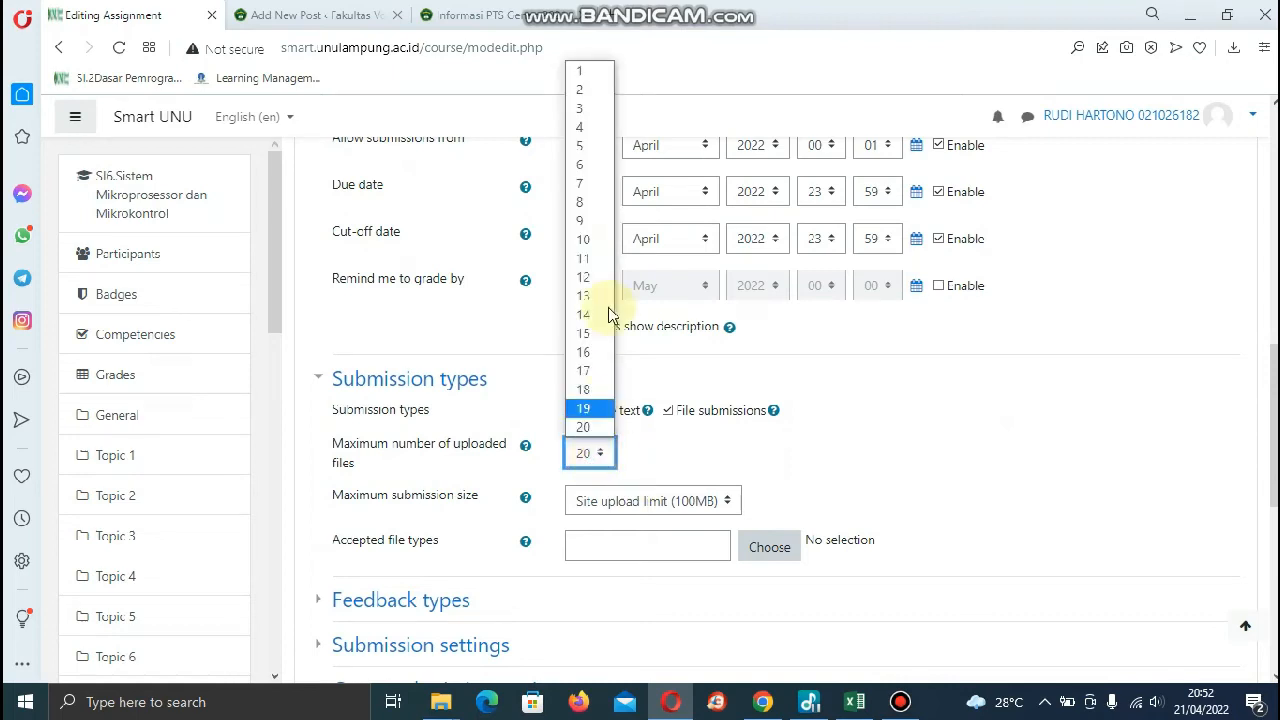
{"action": "left_click", "coordinate": [592, 110]}
{"action": "left_click", "coordinate": [686, 510]}
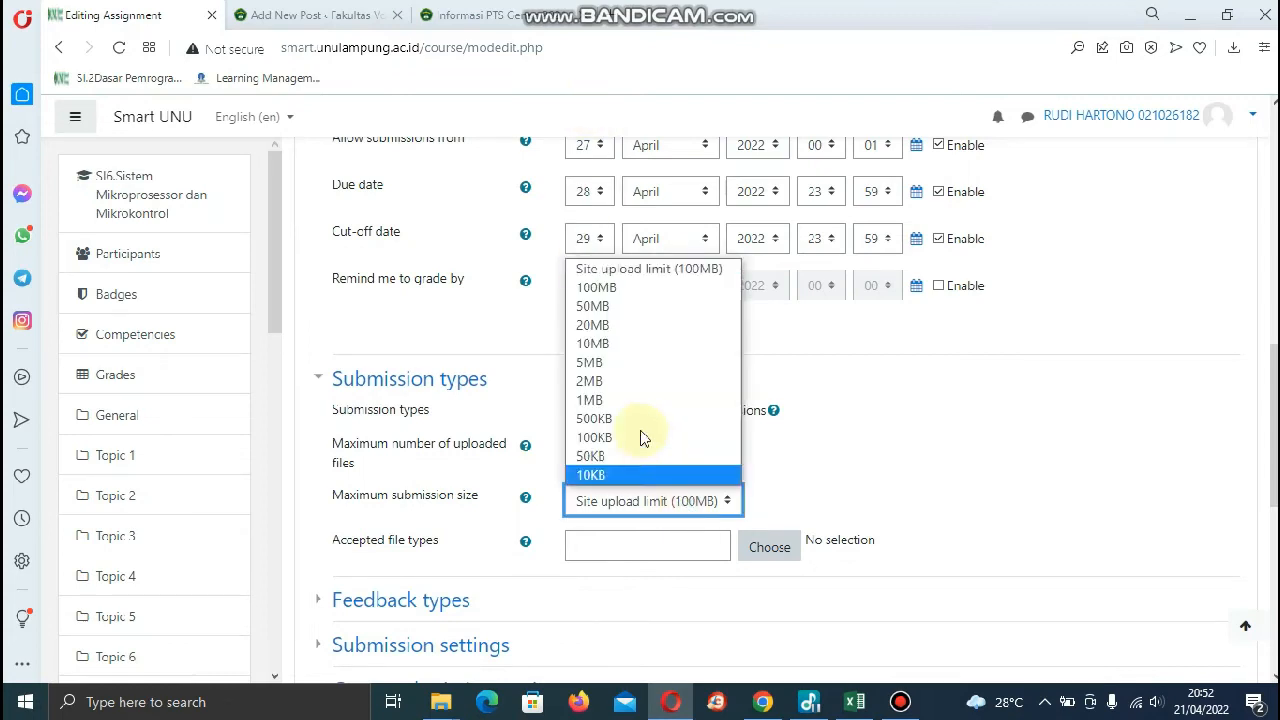
{"action": "left_click", "coordinate": [592, 343]}
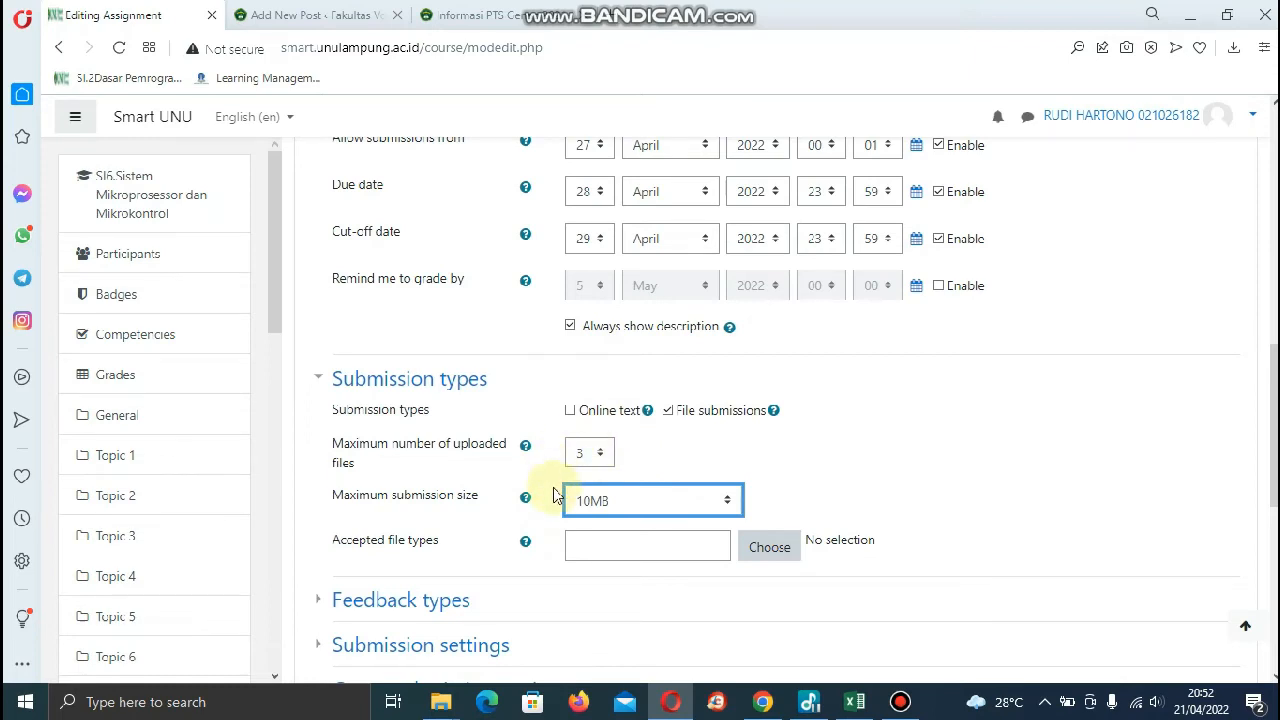
Review the assignment settings, save the assignment and return to the course page.
{"action": "scroll", "coordinate": [586, 486], "scroll_direction": "up", "scroll_amount": 6}
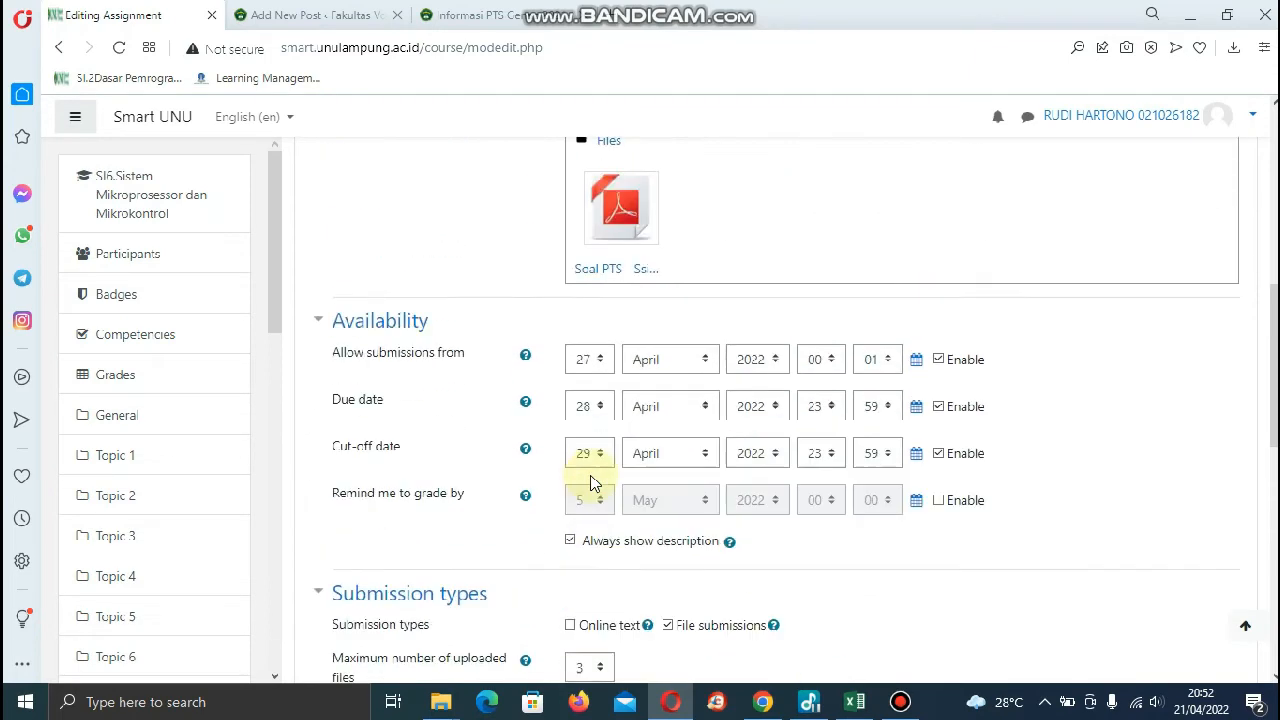
{"action": "scroll", "coordinate": [590, 484], "scroll_direction": "up", "scroll_amount": 3}
{"action": "scroll", "coordinate": [618, 480], "scroll_direction": "down", "scroll_amount": 9}
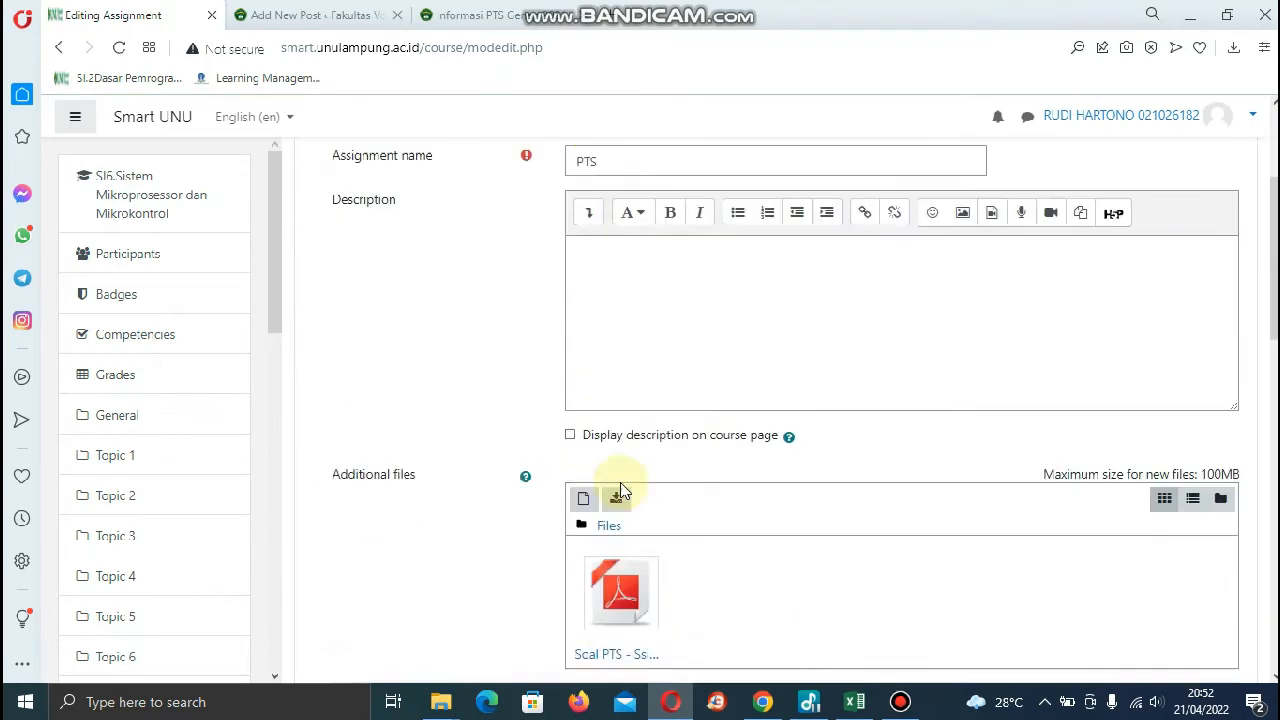
{"action": "scroll", "coordinate": [628, 535], "scroll_direction": "down", "scroll_amount": 3}
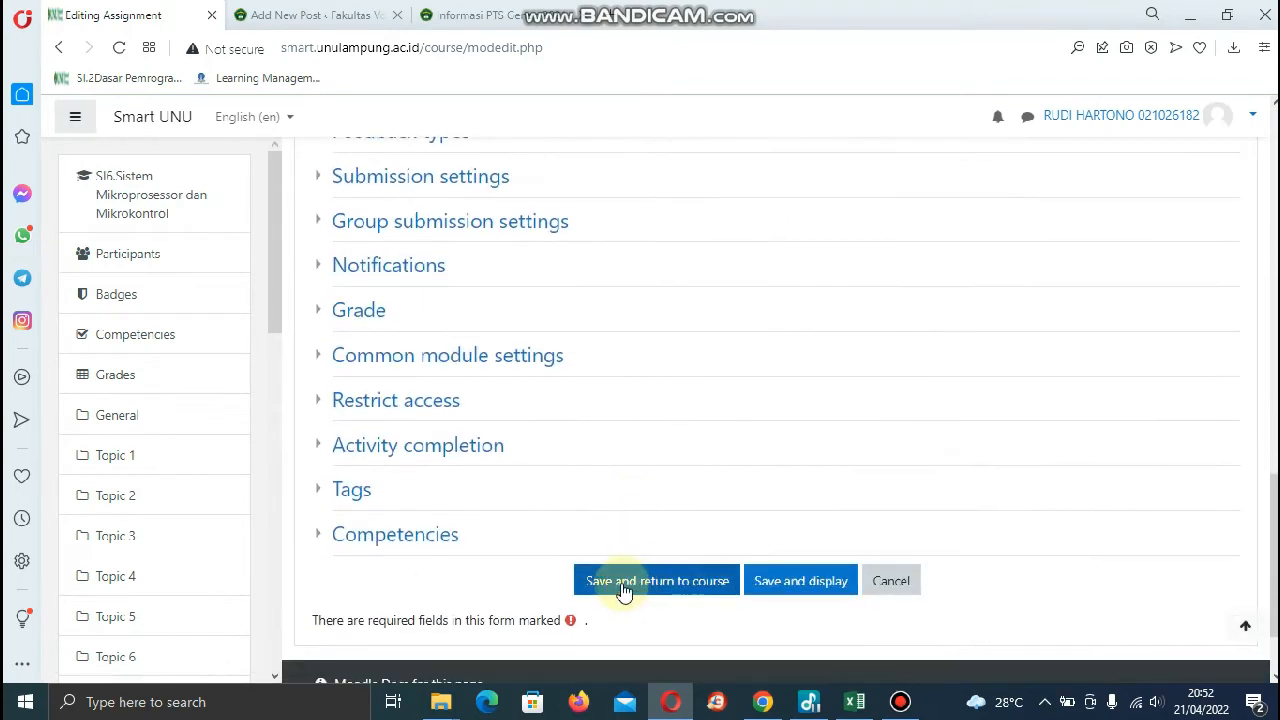
{"action": "left_click", "coordinate": [650, 585]}
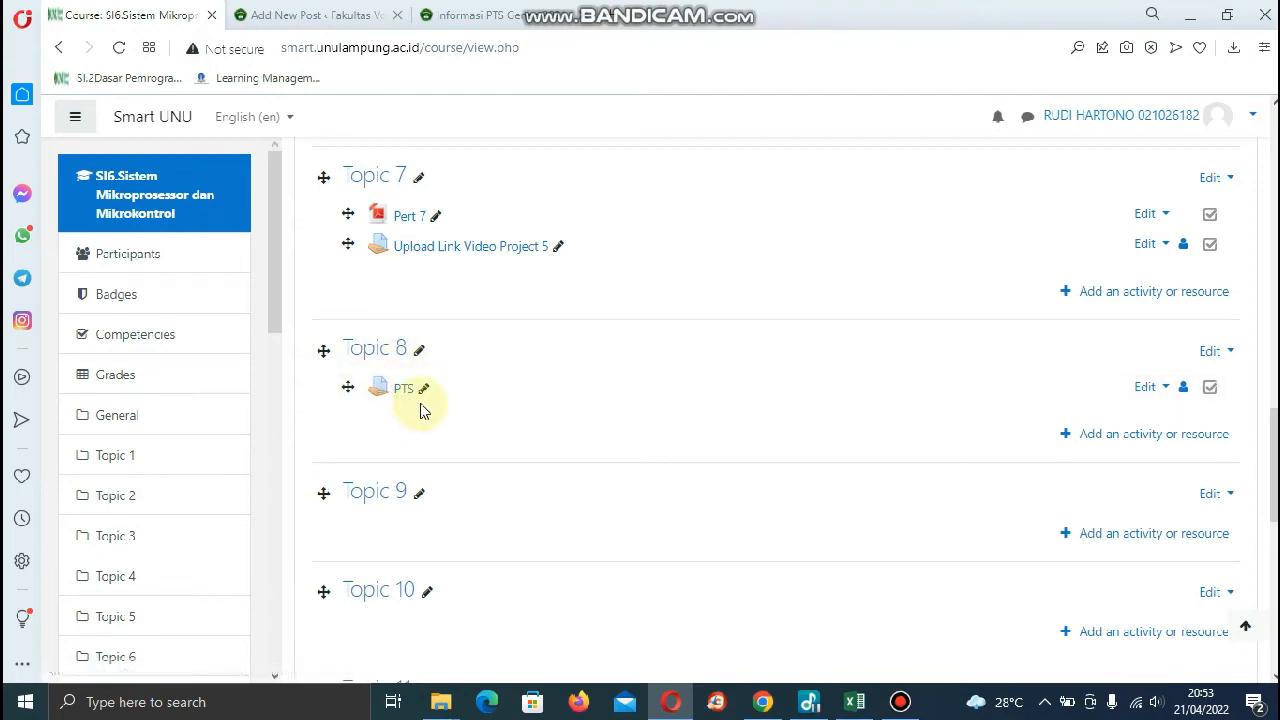
Hide the PTS assignment in Topic 8 from students.
{"action": "left_click", "coordinate": [1162, 392]}
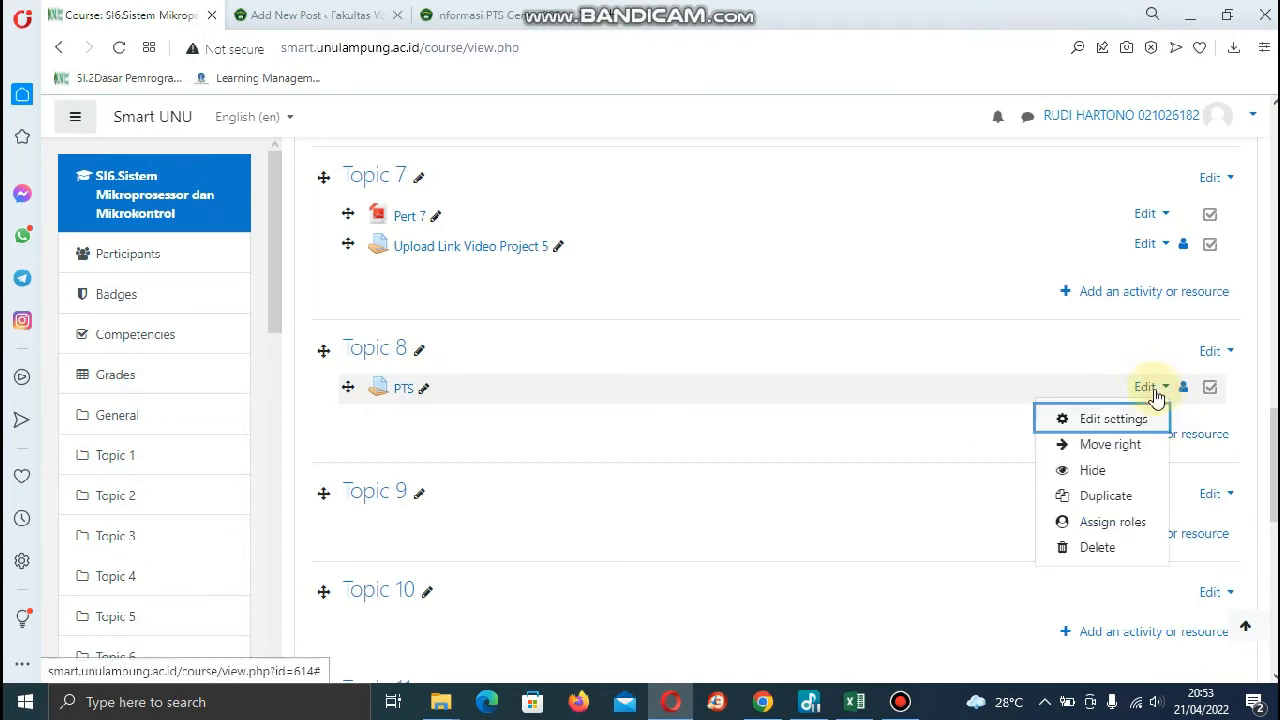
{"action": "left_click", "coordinate": [1093, 472]}
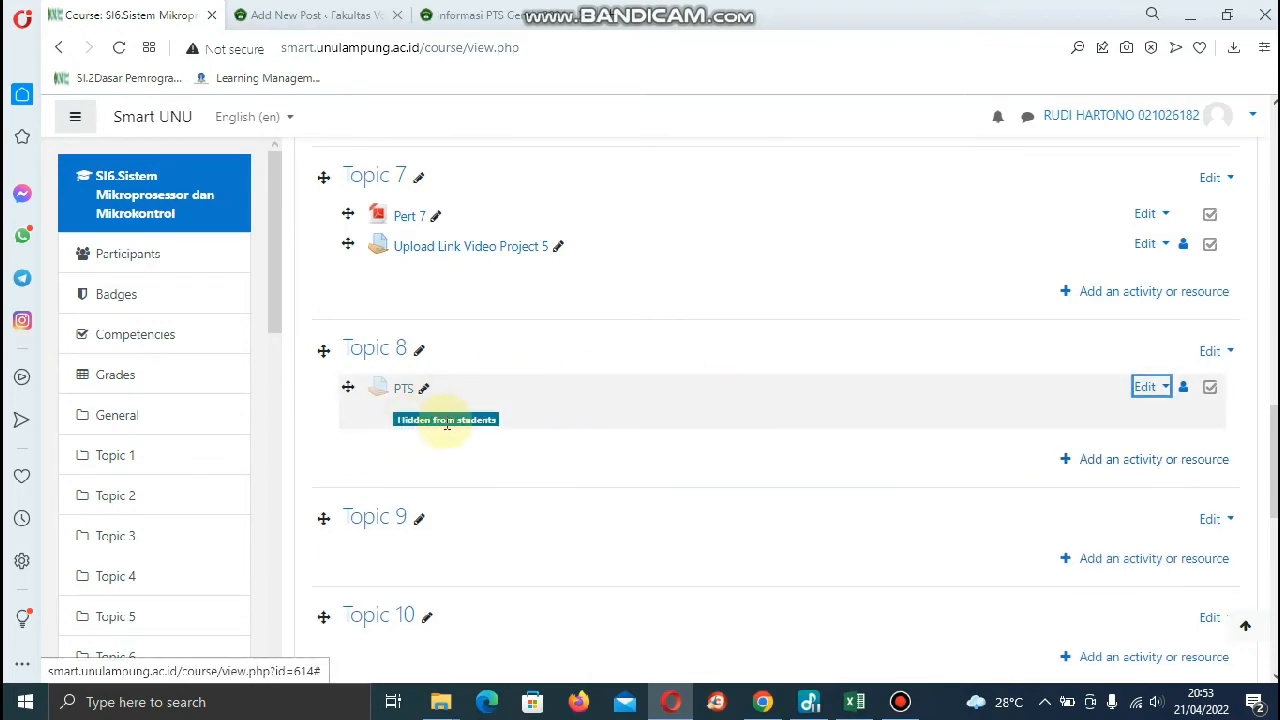
{"action": "mouse_move", "coordinate": [490, 421]}
{"action": "left_mouse_down"}
{"action": "mouse_move", "coordinate": [402, 418]}
{"action": "mouse_move", "coordinate": [481, 421]}
{"action": "left_mouse_up"}
{"action": "left_click", "coordinate": [481, 421]}
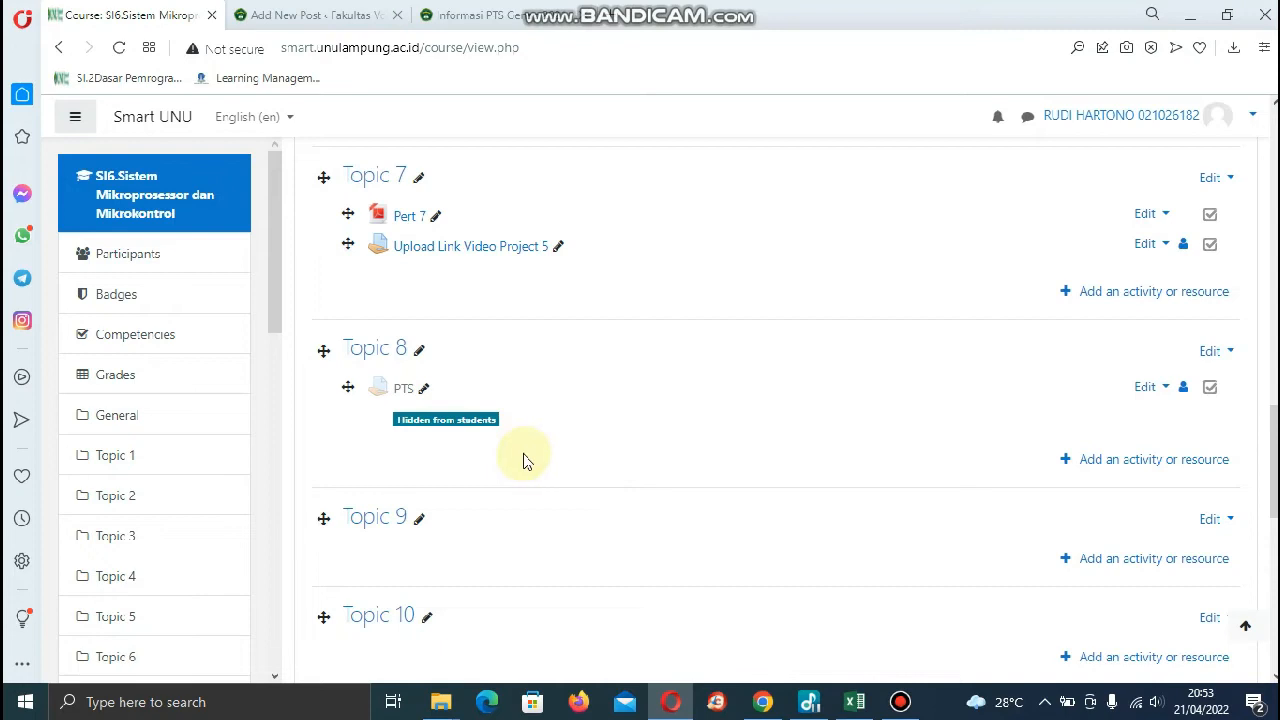
Show the PTS assignment in Topic 8 to students, and hide it again.
{"action": "left_click", "coordinate": [1150, 388]}
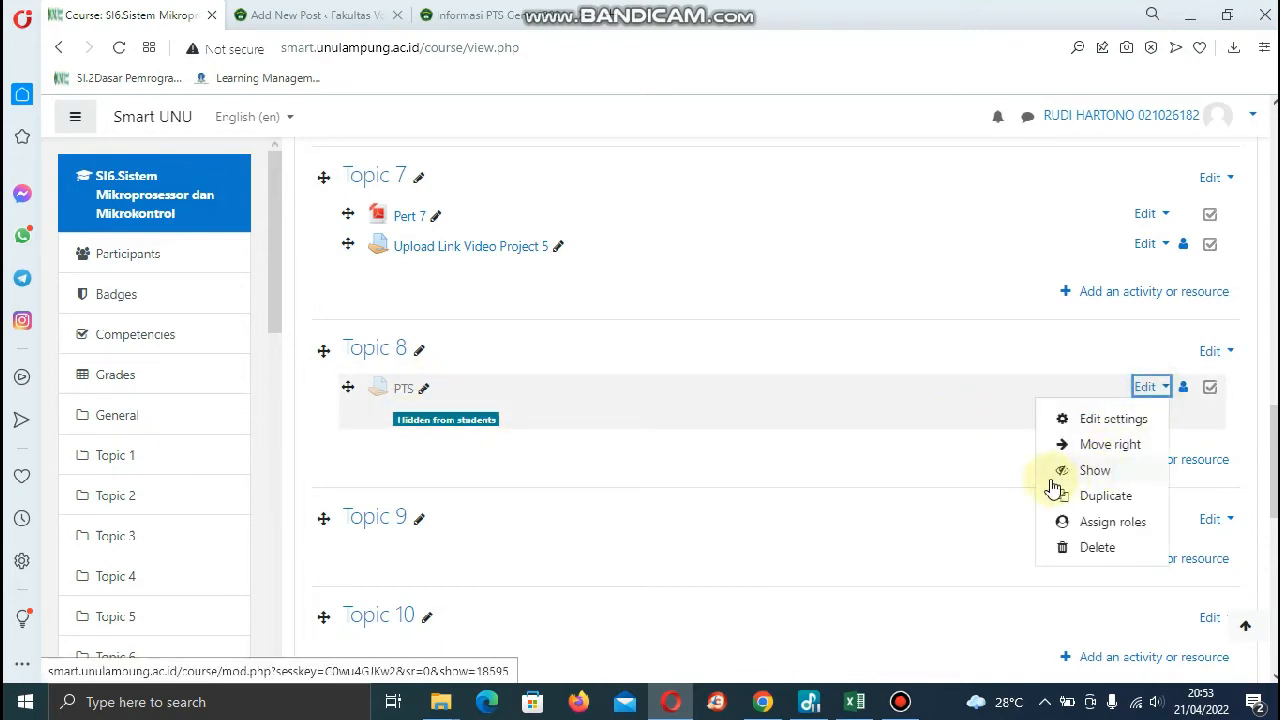
{"action": "left_click", "coordinate": [1095, 471]}
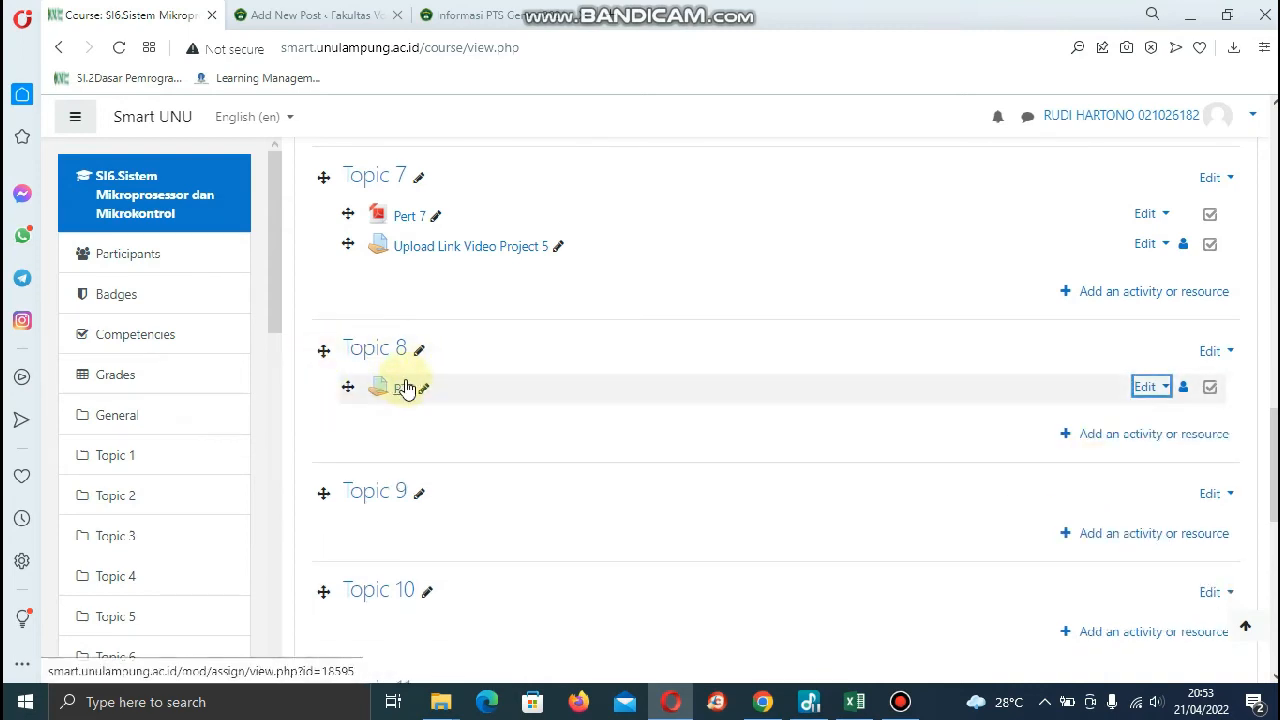
{"action": "left_click", "coordinate": [1149, 390]}
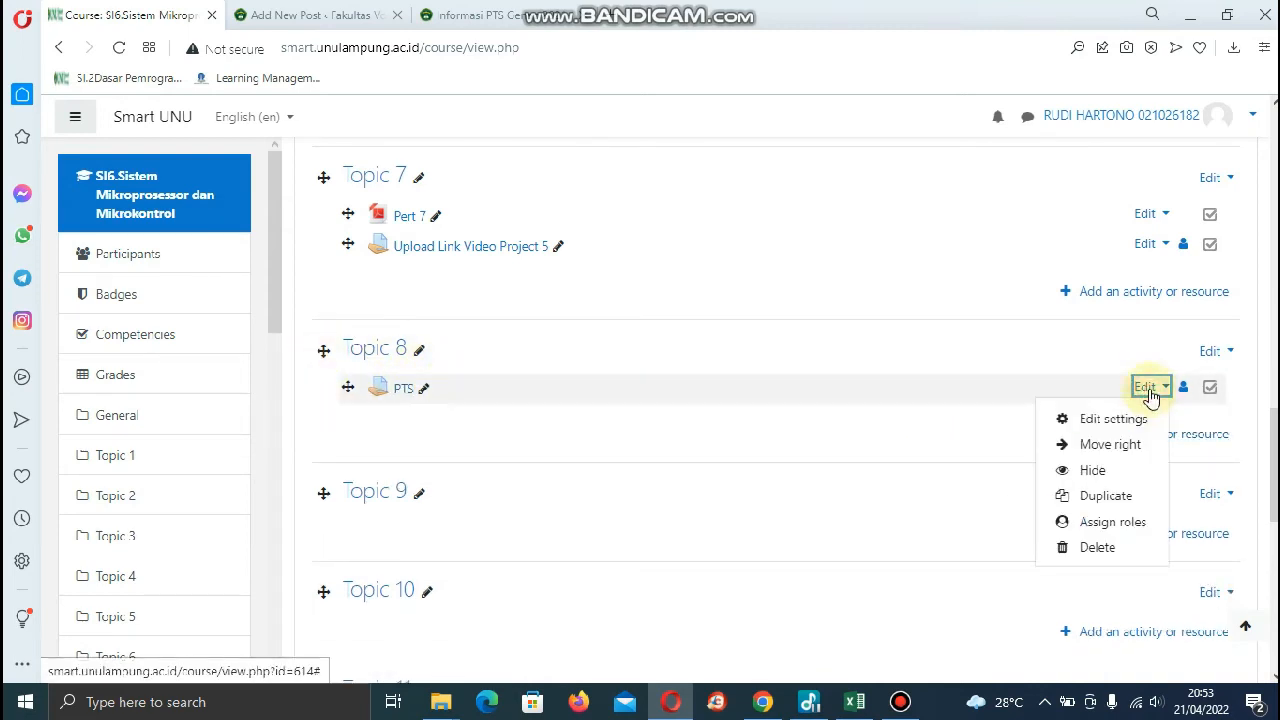
{"action": "left_click", "coordinate": [1090, 474]}
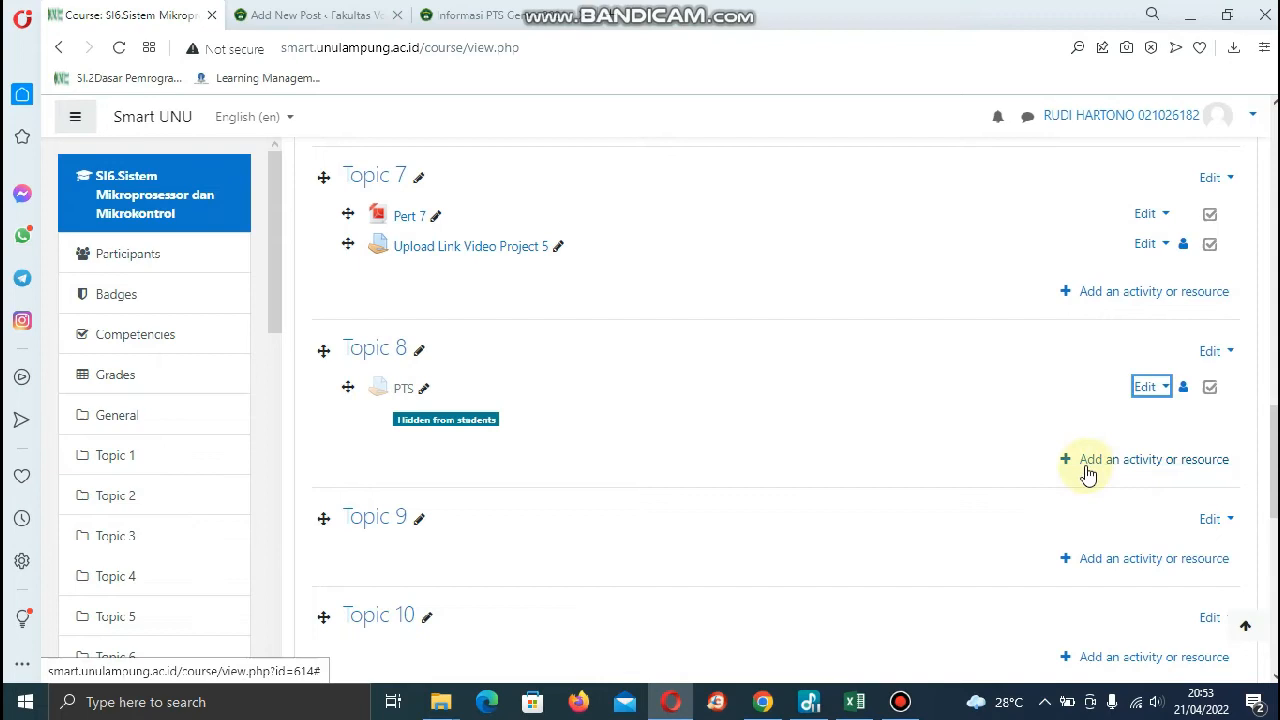
Add a new Quiz activity to Topic 8 and name it PTS.
{"action": "left_click", "coordinate": [1160, 467]}
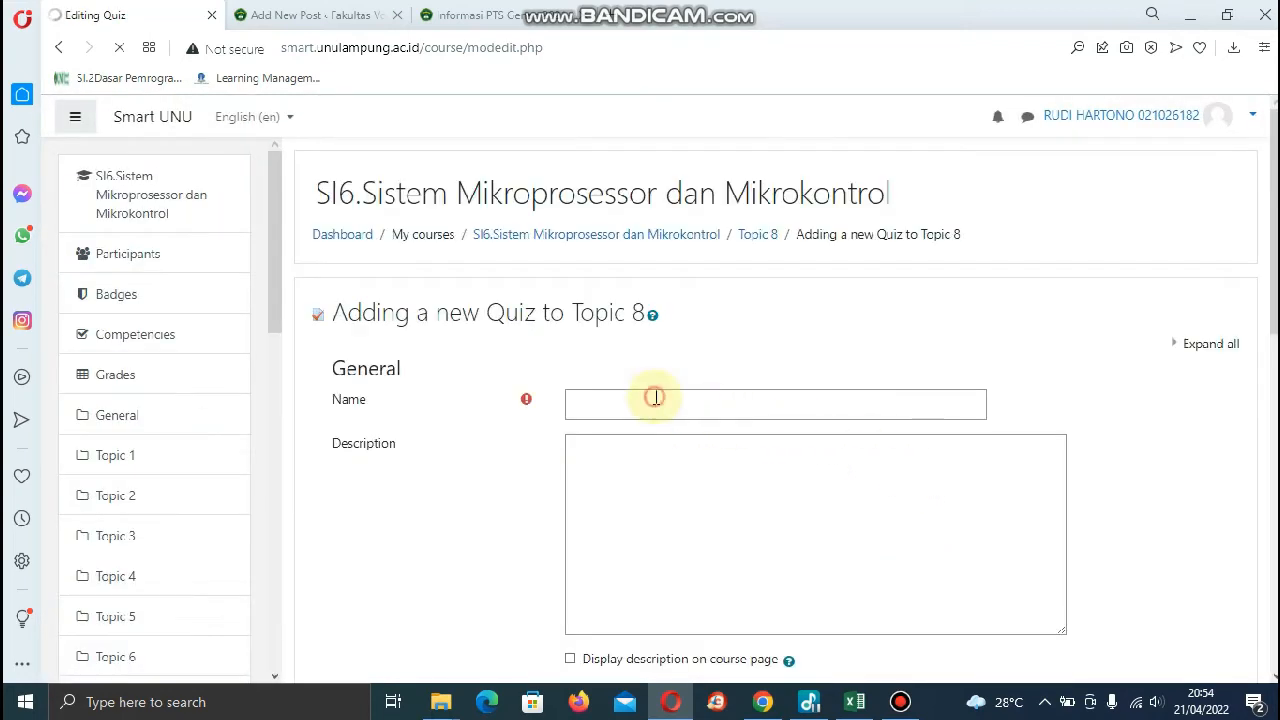
{"action": "left_click", "coordinate": [655, 398]}
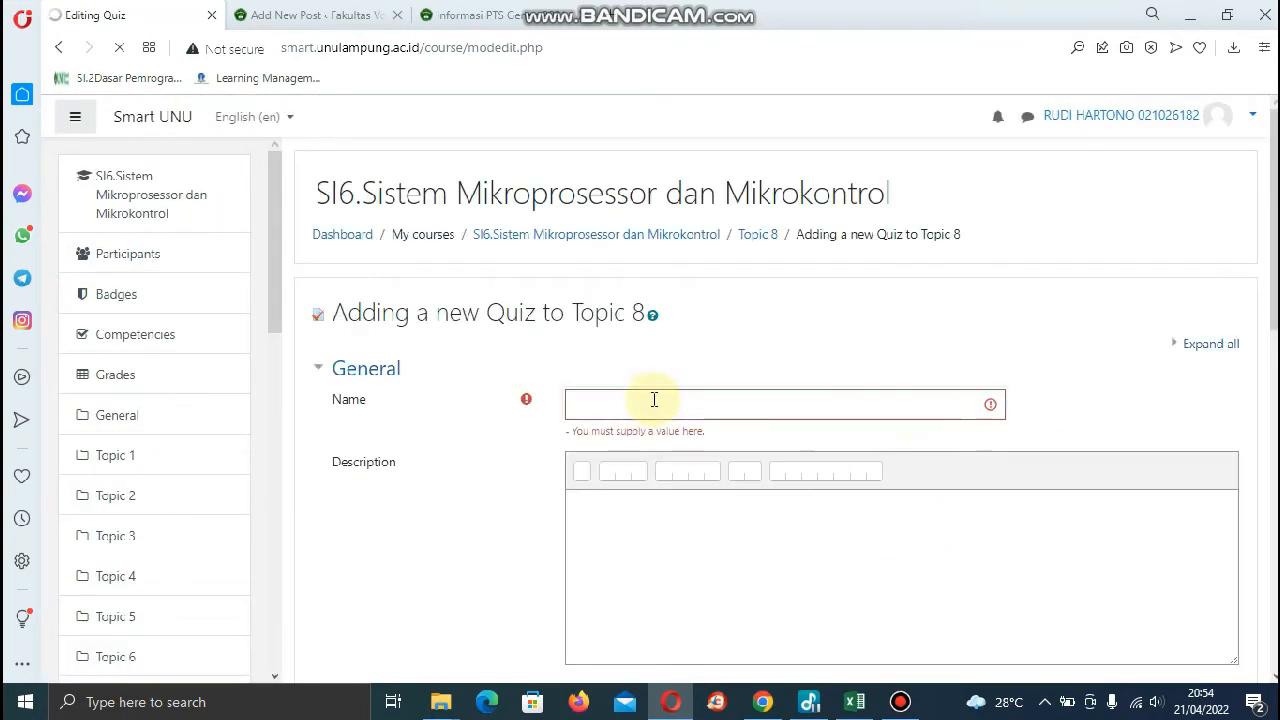
{"action": "left_click", "coordinate": [653, 400]}
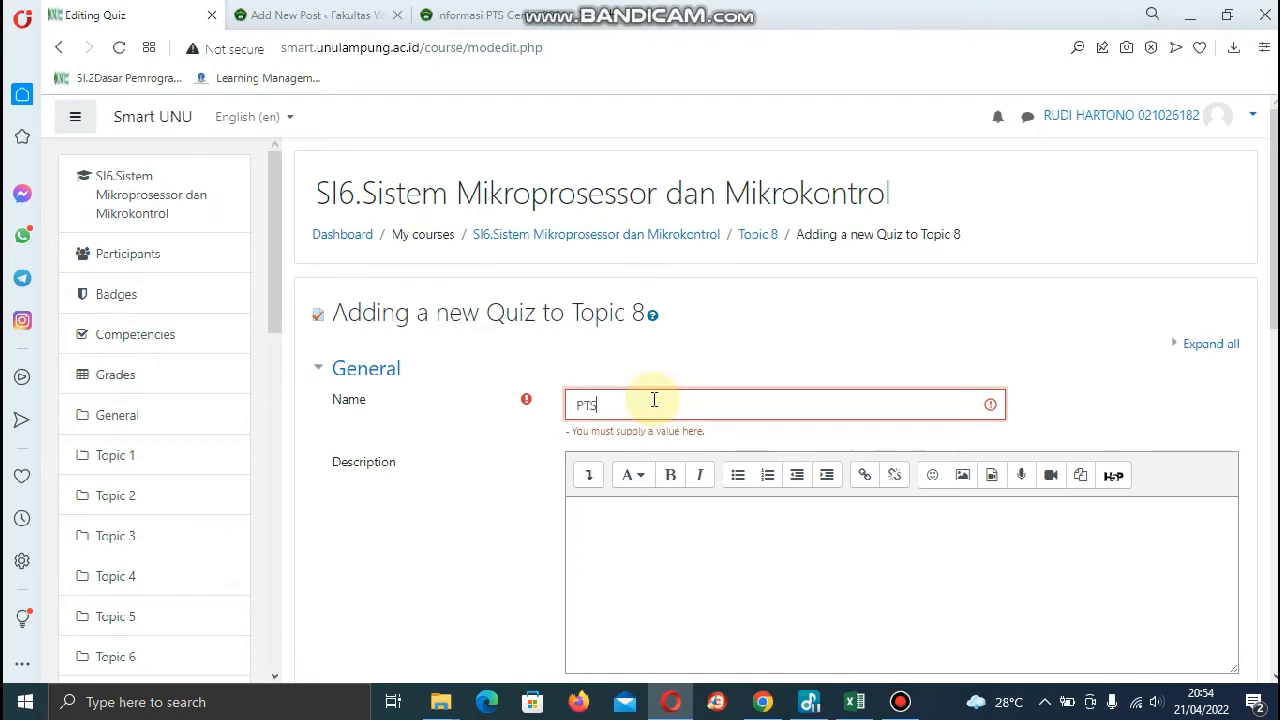
Enable the opening and closing dates in the quiz's timing settings.
{"action": "scroll", "coordinate": [650, 400], "scroll_direction": "down", "scroll_amount": 4}
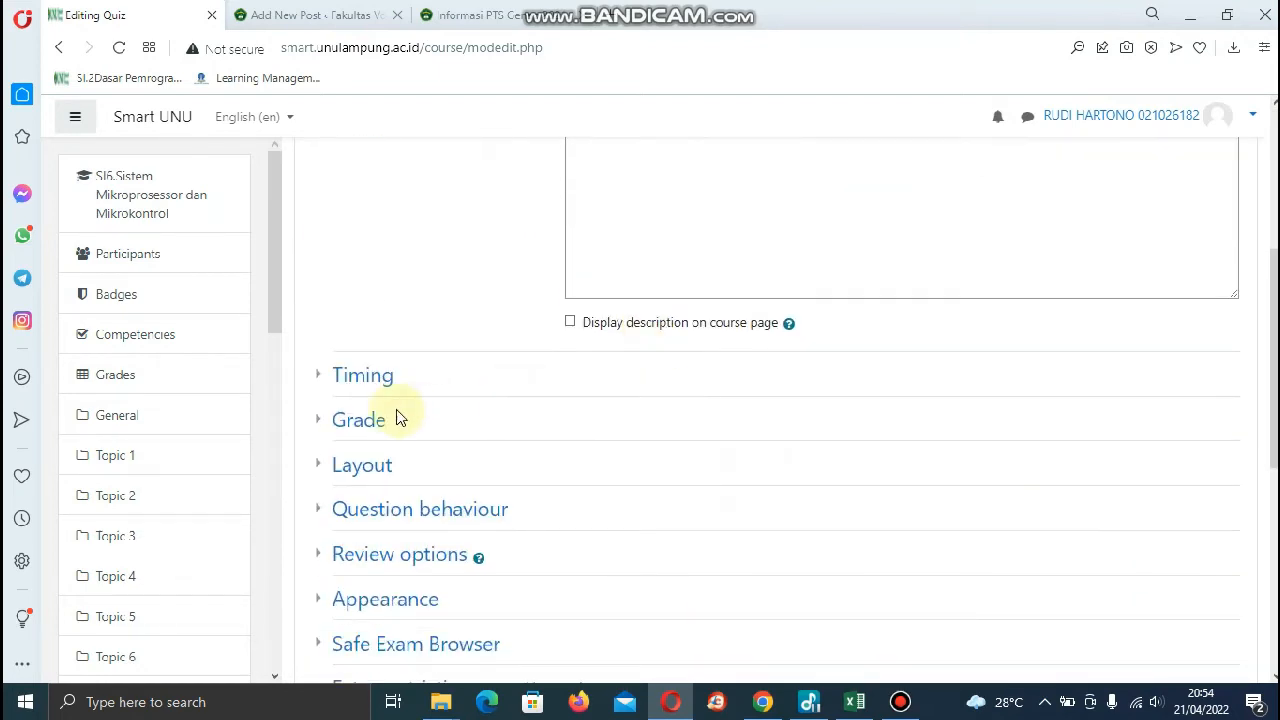
{"action": "left_click", "coordinate": [362, 376]}
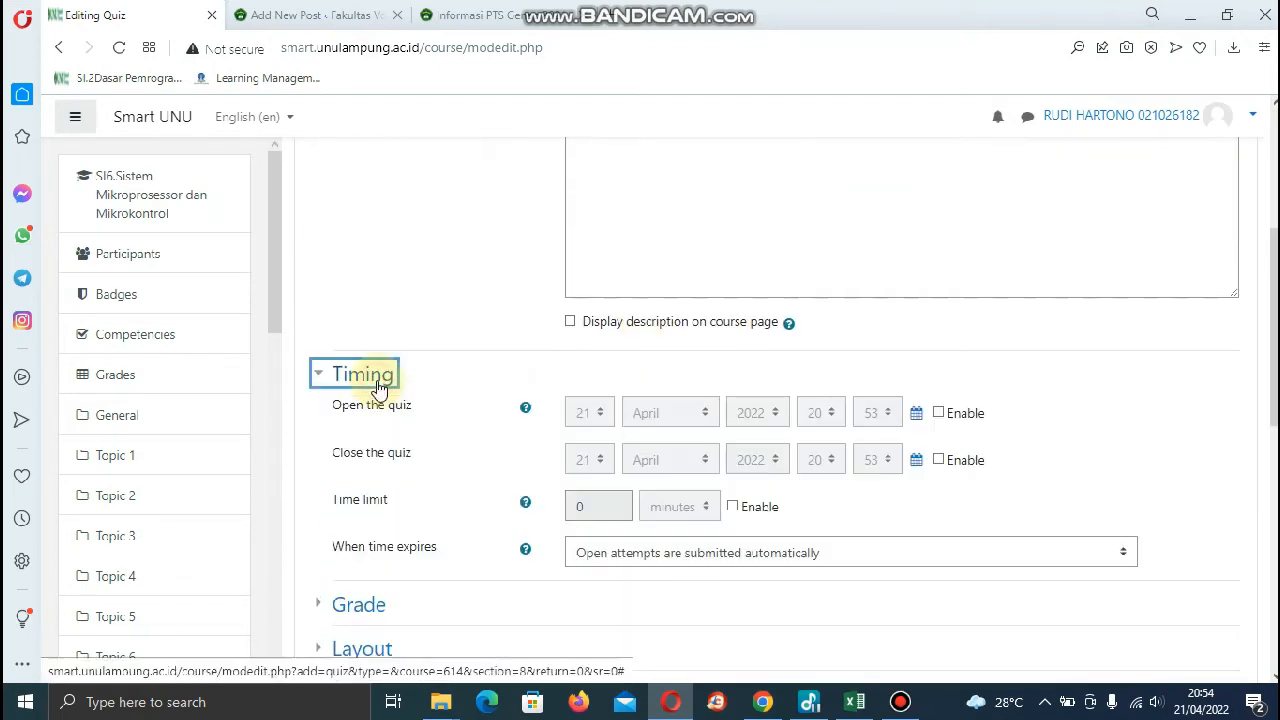
{"action": "left_click", "coordinate": [939, 413]}
{"action": "left_click", "coordinate": [939, 460]}
Switch to WhatsApp Web in Chrome, check the Vokasi PTS dates in the lecturers' group chat, and return to the quiz form in Opera.
{"action": "left_click", "coordinate": [603, 421]}
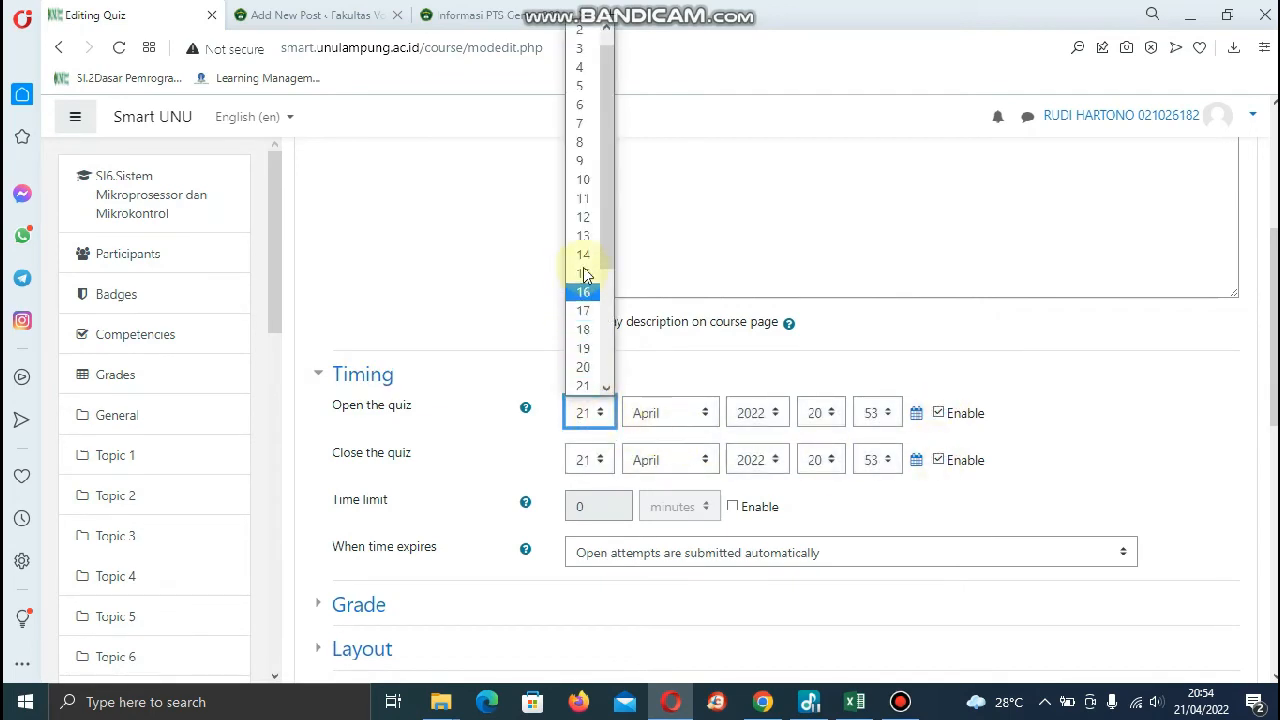
{"action": "scroll", "coordinate": [605, 318], "scroll_direction": "down", "scroll_amount": 1}
{"action": "scroll", "coordinate": [604, 318], "scroll_direction": "down", "scroll_amount": 2}
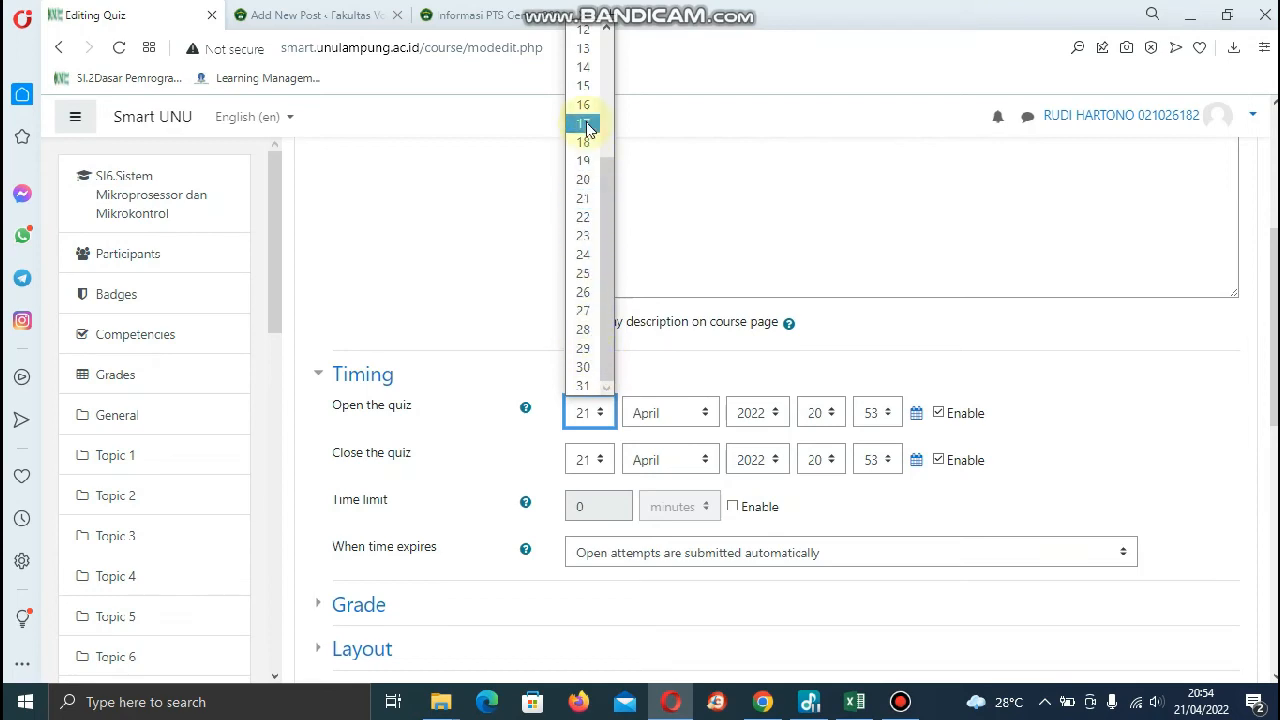
{"action": "left_click", "coordinate": [769, 706]}
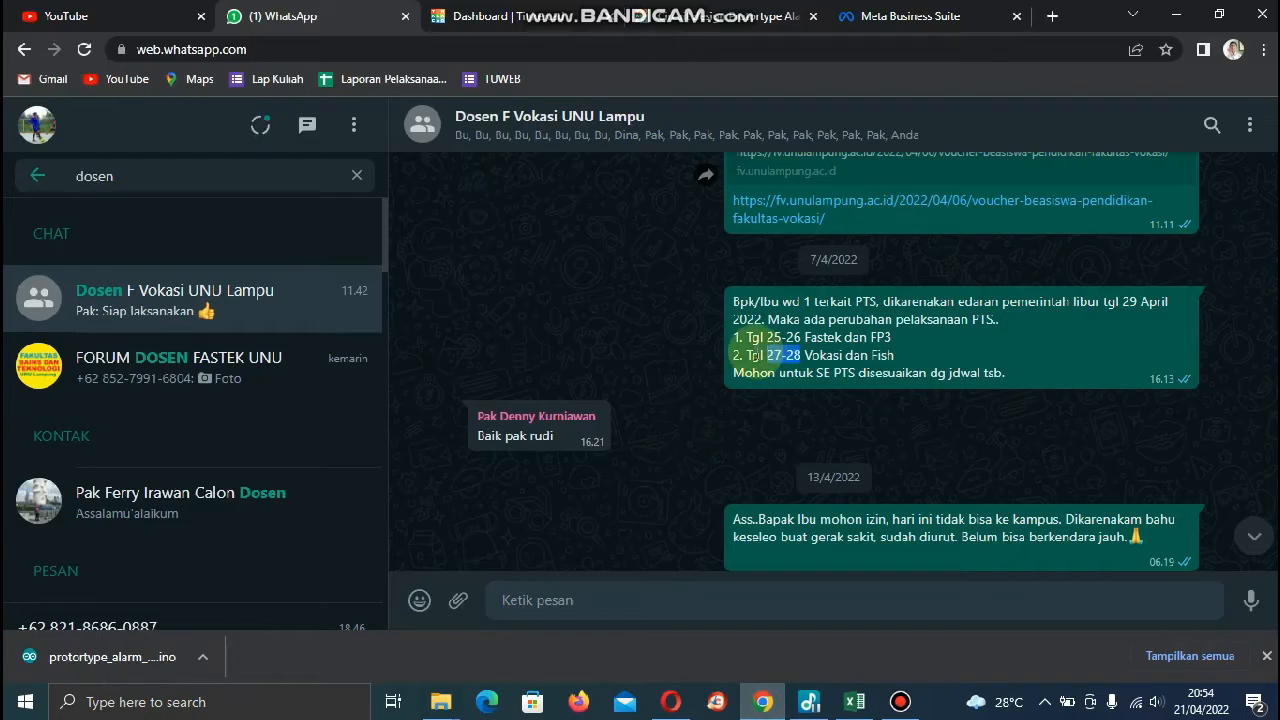
{"action": "left_click", "coordinate": [683, 702]}
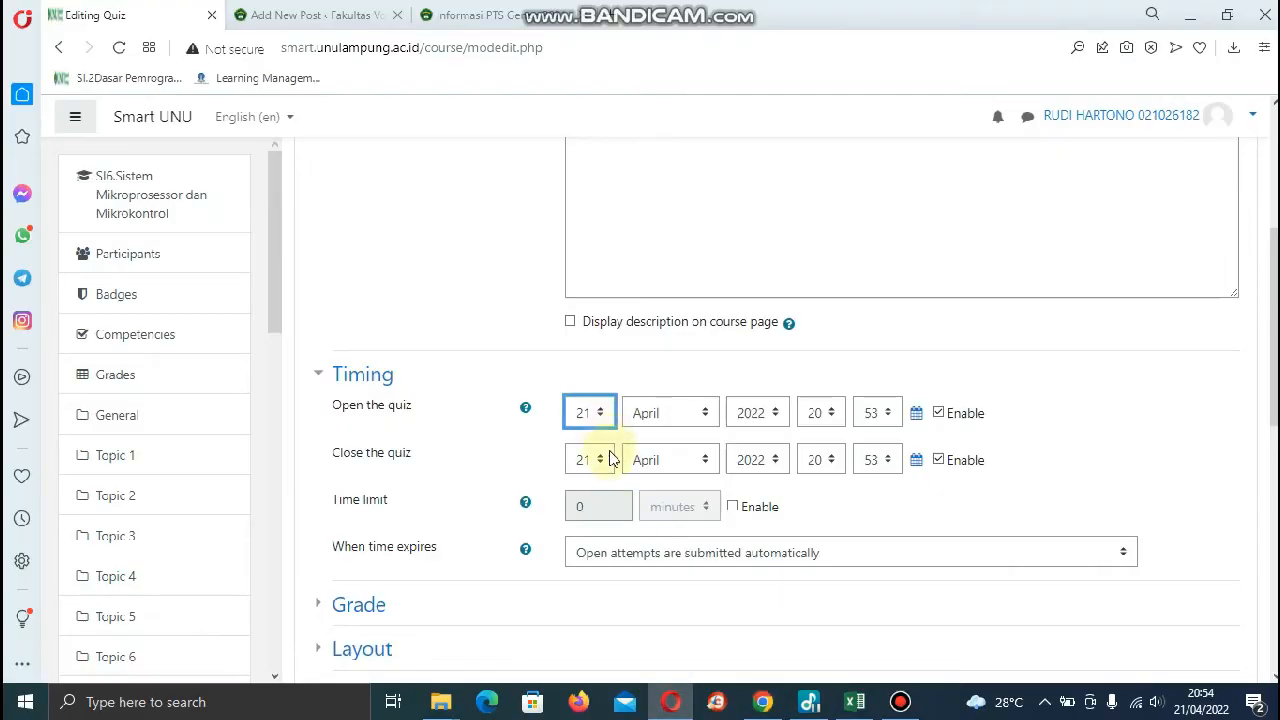
Set the quiz's opening day to 27 April and its closing day to 28 April 2022.
{"action": "left_click", "coordinate": [604, 418]}
{"action": "scroll", "coordinate": [585, 288], "scroll_direction": "down", "scroll_amount": 3}
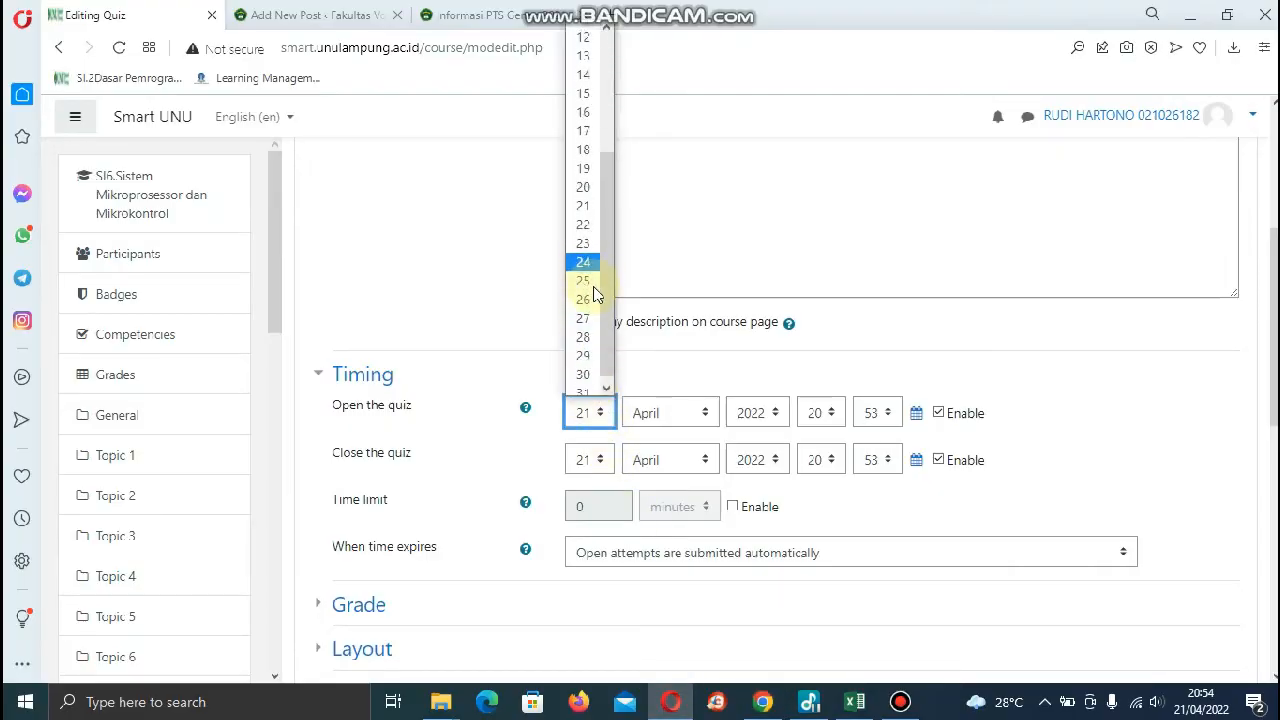
{"action": "left_click", "coordinate": [583, 310]}
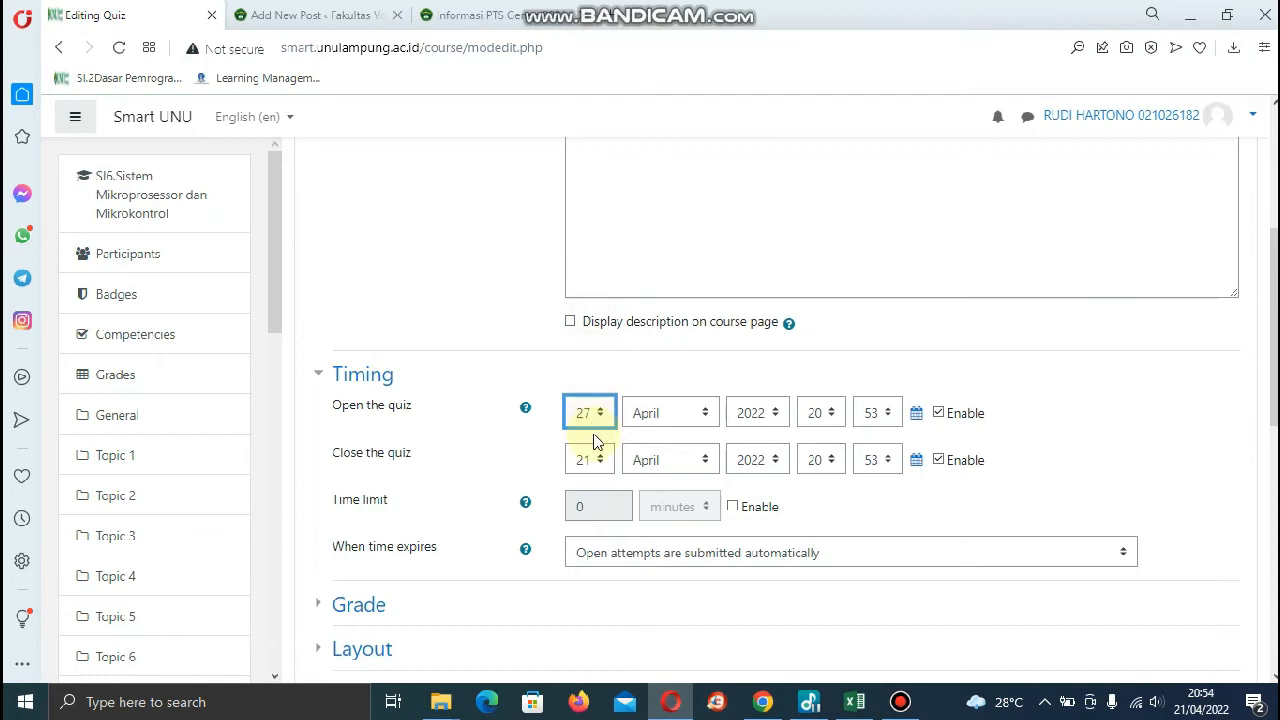
{"action": "left_click", "coordinate": [601, 468]}
{"action": "scroll", "coordinate": [588, 372], "scroll_direction": "down", "scroll_amount": 3}
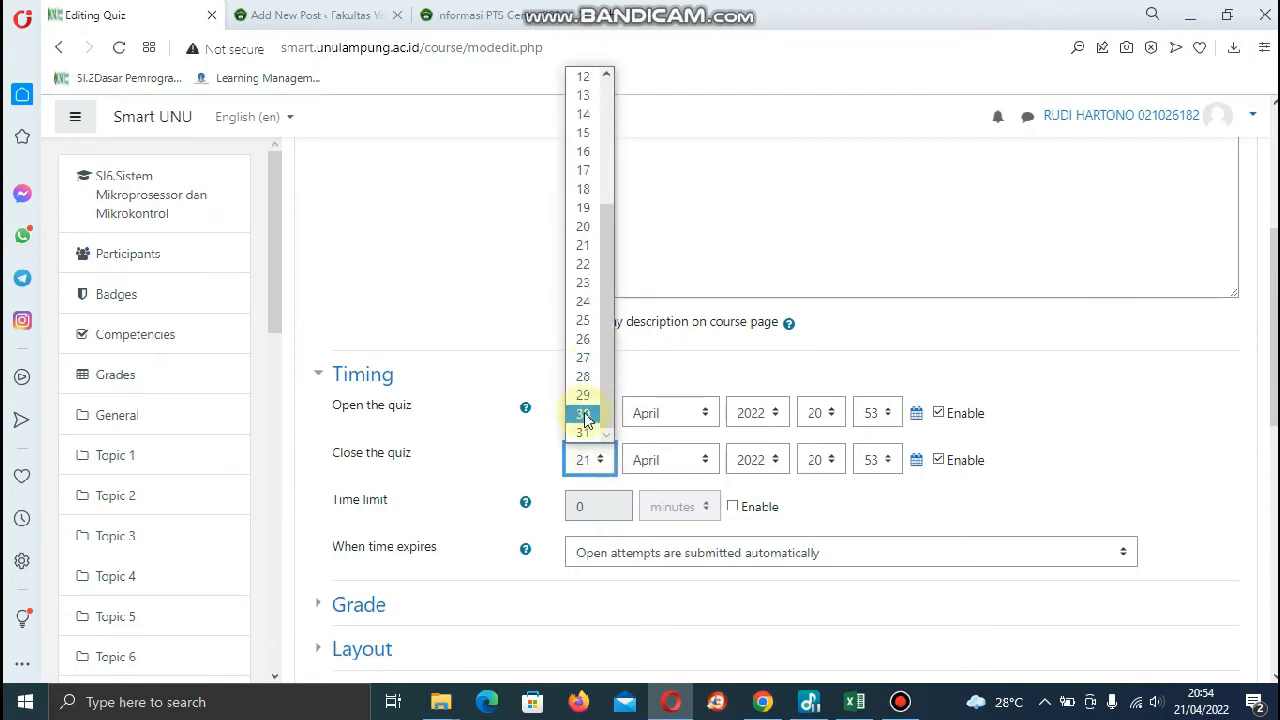
{"action": "left_click", "coordinate": [584, 380]}
Set the quiz's opening time to 00:01.
{"action": "left_click", "coordinate": [826, 416]}
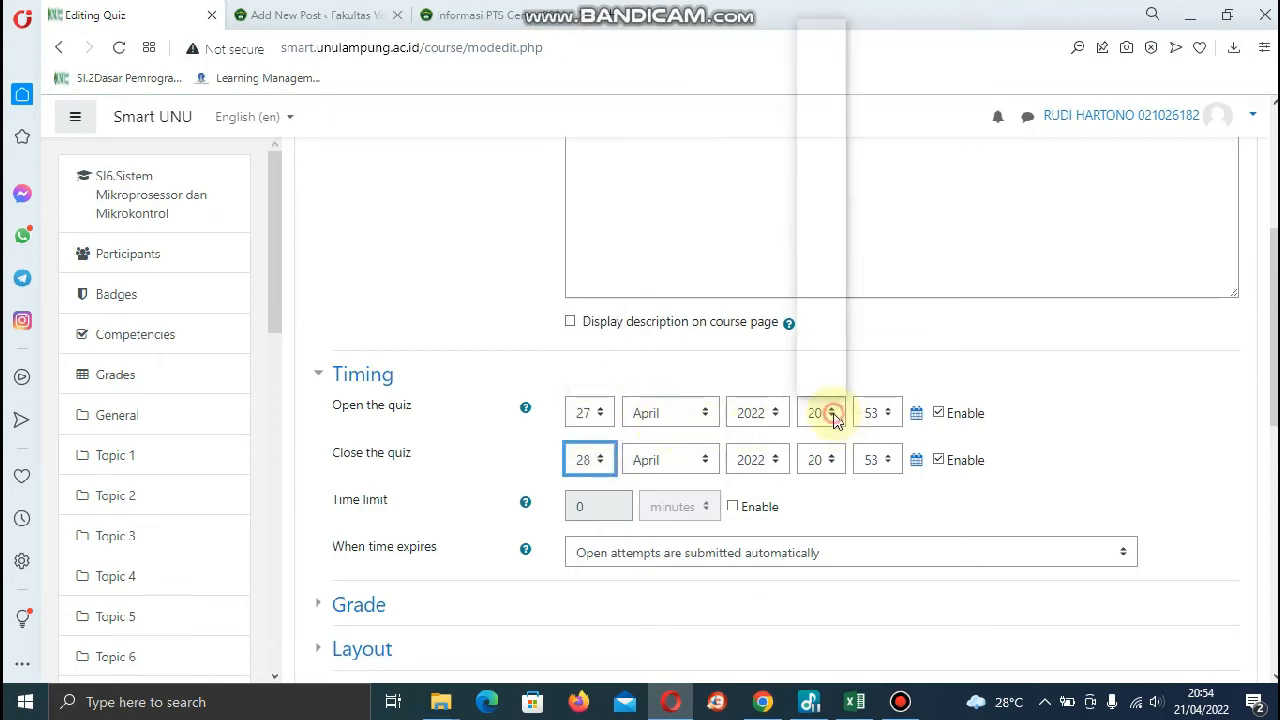
{"action": "left_click_drag", "start_coordinate": [834, 330], "coordinate": [842, 172]}
{"action": "left_click", "coordinate": [815, 29]}
{"action": "left_click", "coordinate": [873, 413]}
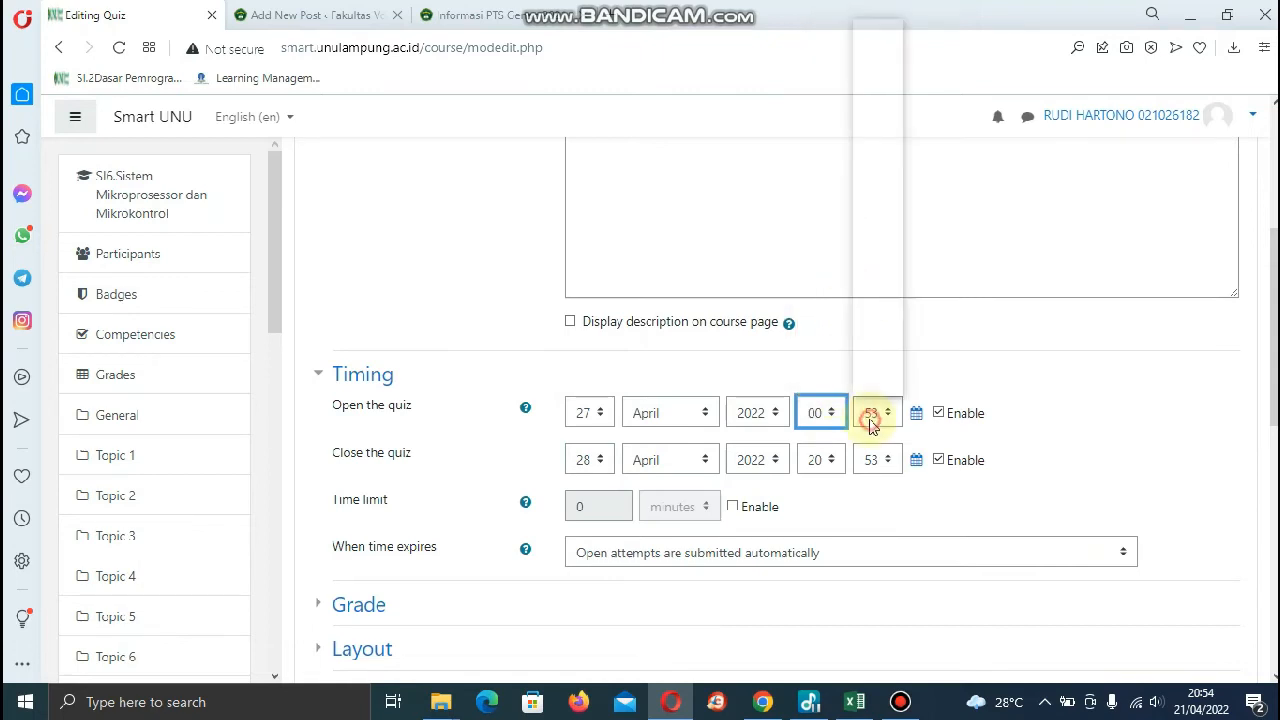
{"action": "left_click_drag", "start_coordinate": [900, 251], "coordinate": [894, 29]}
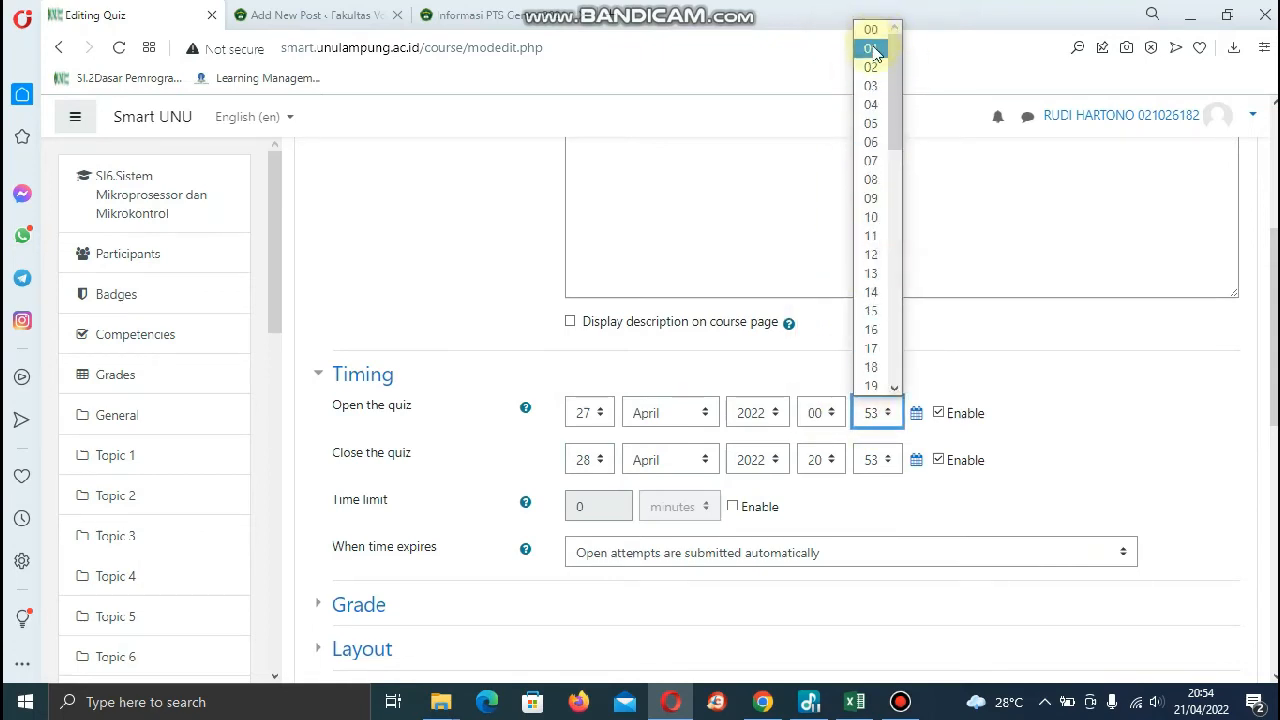
{"action": "left_click", "coordinate": [869, 46]}
Set the quiz's closing time to 23:59.
{"action": "left_click", "coordinate": [826, 462]}
{"action": "scroll", "coordinate": [835, 330], "scroll_direction": "down", "scroll_amount": 1}
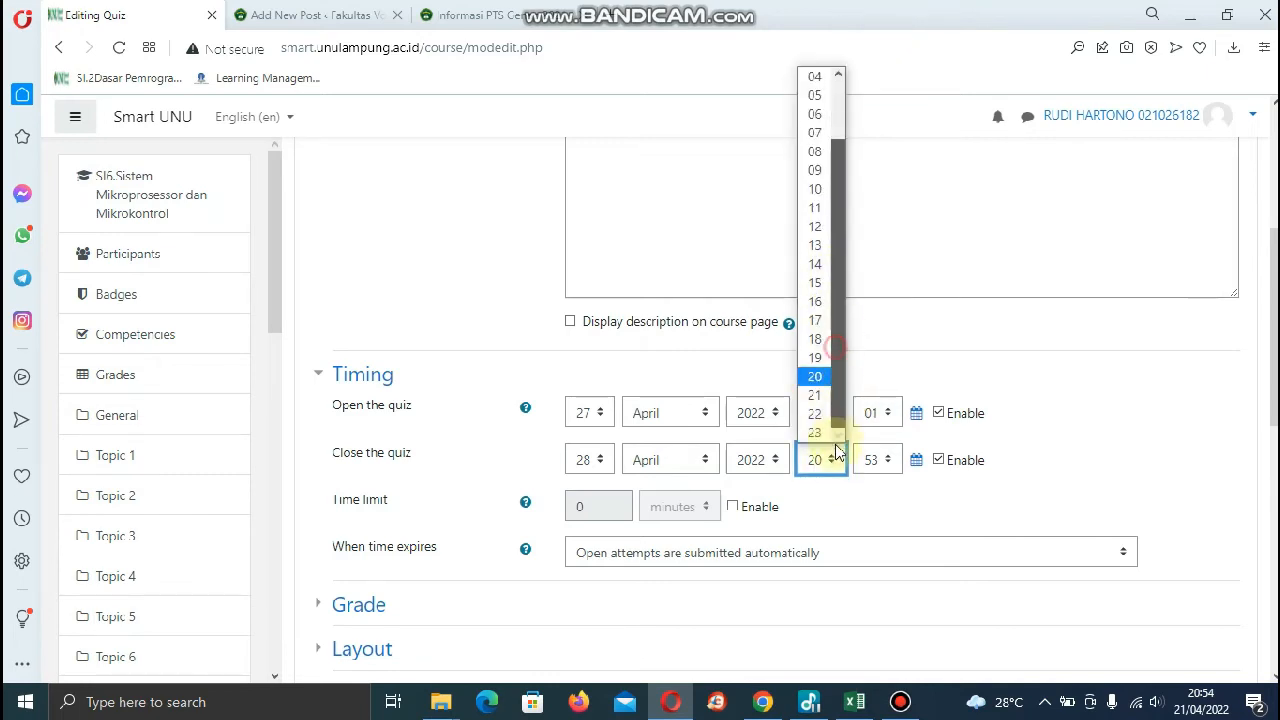
{"action": "left_click", "coordinate": [818, 432]}
{"action": "left_click", "coordinate": [878, 459]}
{"action": "scroll", "coordinate": [890, 380], "scroll_direction": "down", "scroll_amount": 2}
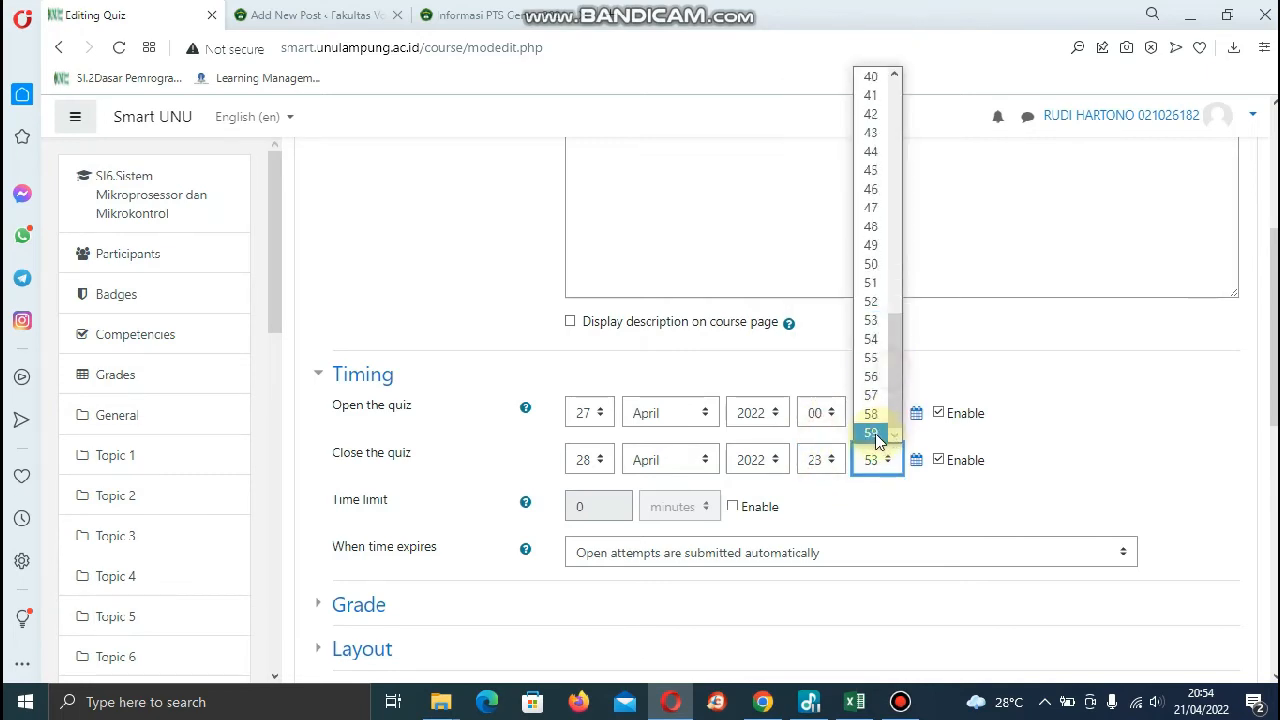
{"action": "left_click", "coordinate": [884, 411]}
{"action": "left_click", "coordinate": [925, 378]}
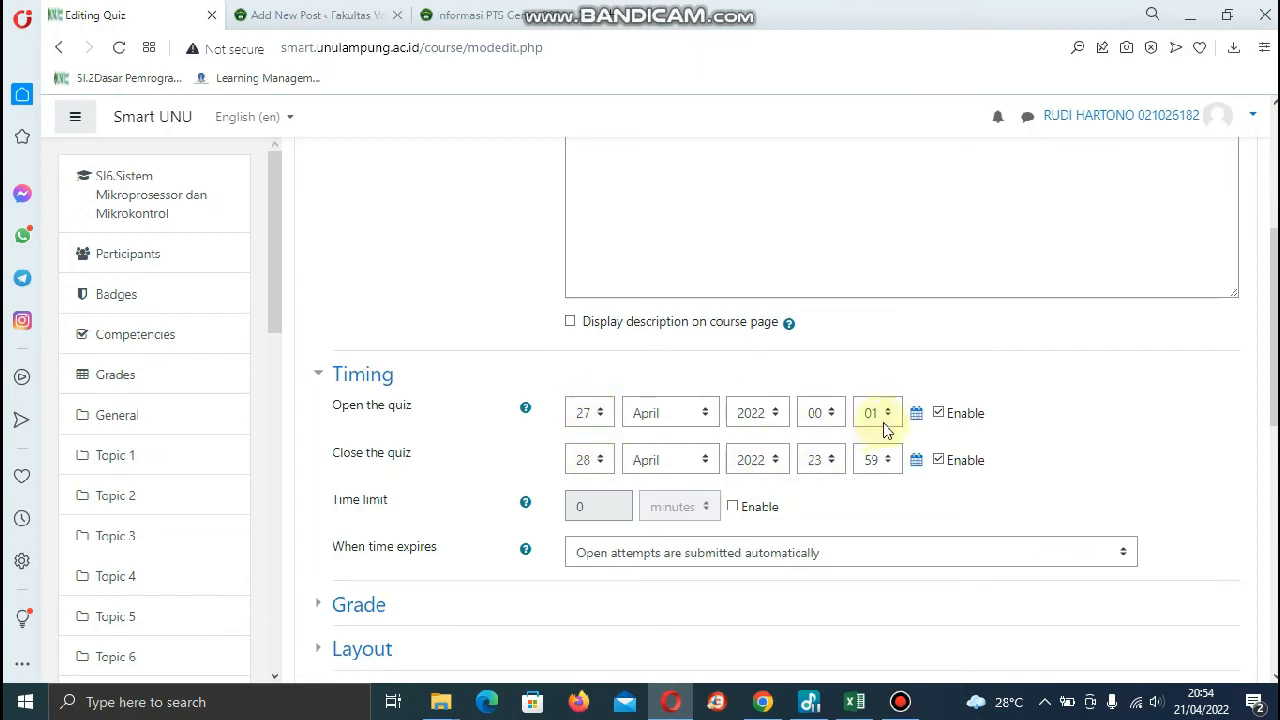
Enable the quiz's time limit and set it to 120 minutes.
{"action": "left_click", "coordinate": [733, 508]}
{"action": "left_click", "coordinate": [685, 507]}
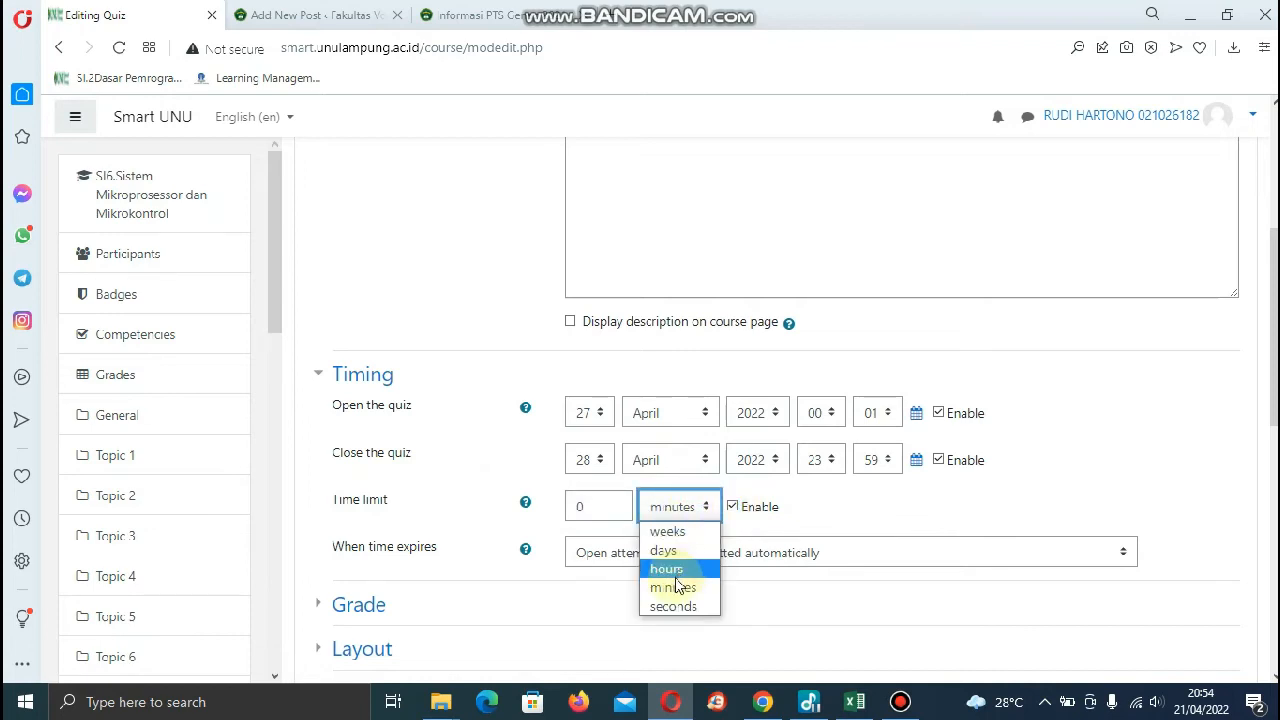
{"action": "left_click", "coordinate": [673, 588]}
{"action": "left_click", "coordinate": [672, 507]}
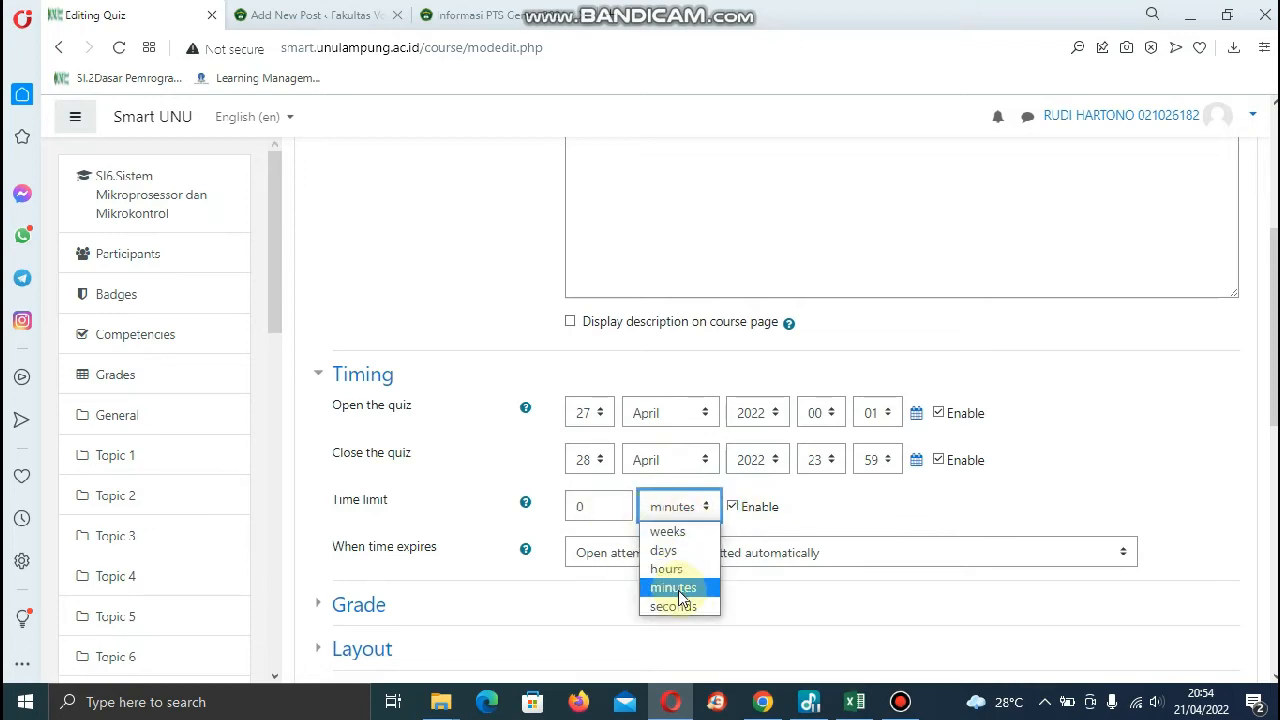
{"action": "left_click", "coordinate": [677, 569]}
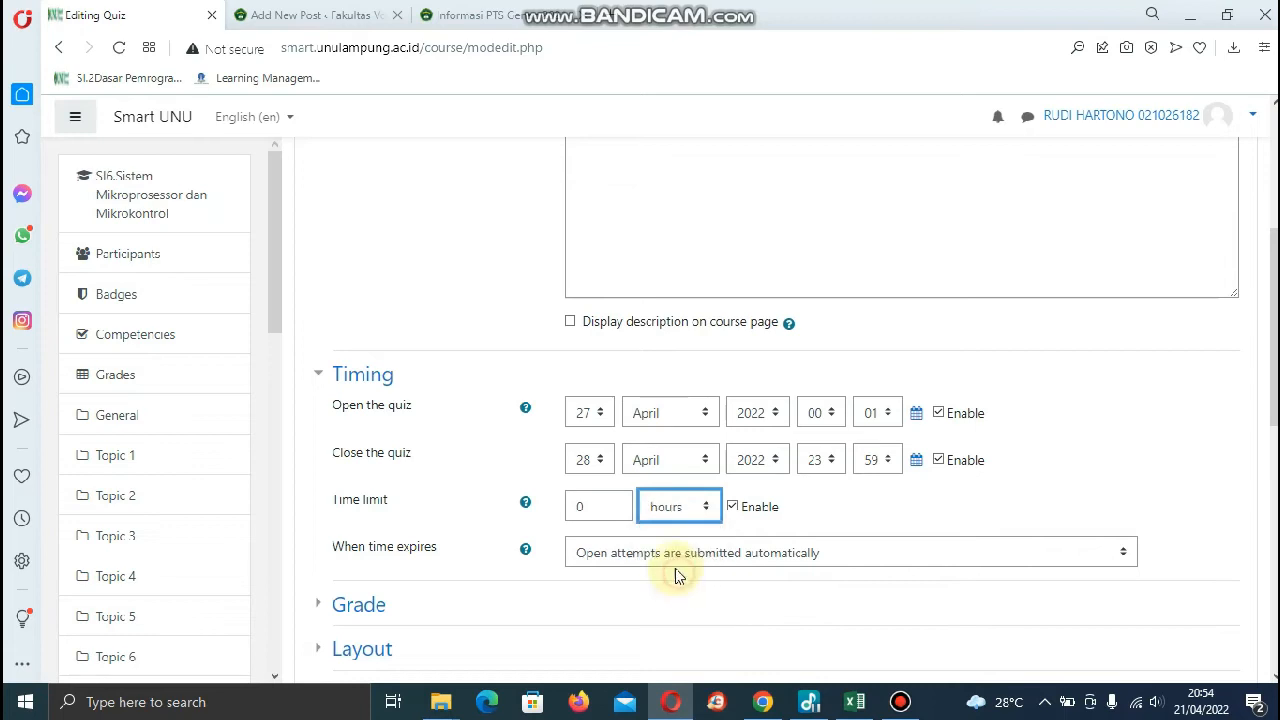
{"action": "left_click", "coordinate": [668, 507]}
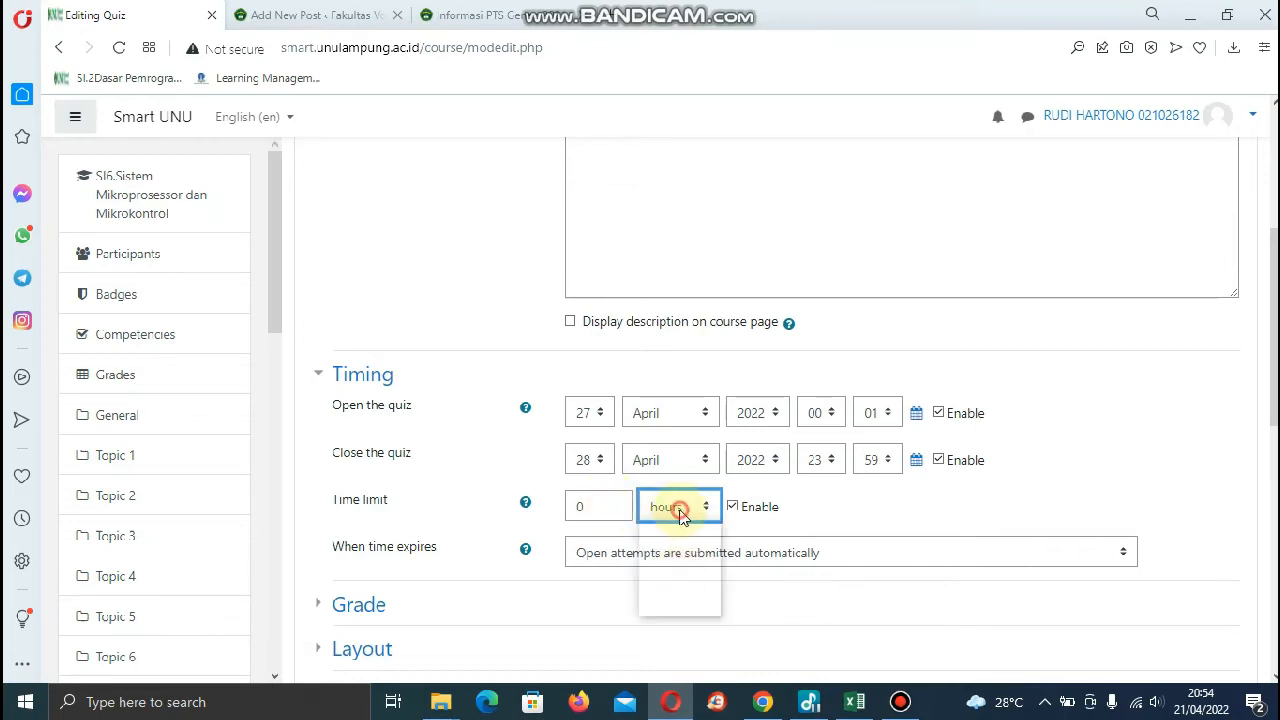
{"action": "left_click", "coordinate": [678, 586]}
{"action": "left_click_drag", "start_coordinate": [600, 508], "coordinate": [556, 516]}
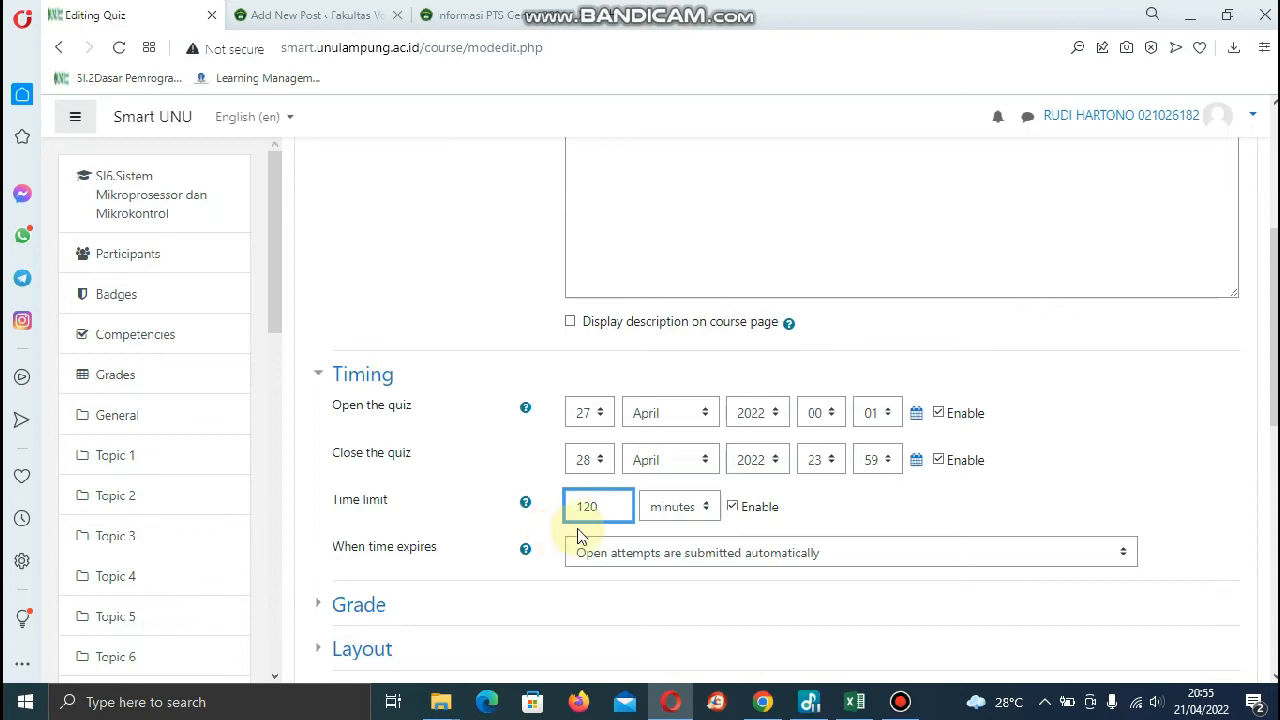
{"action": "left_click", "coordinate": [630, 510]}
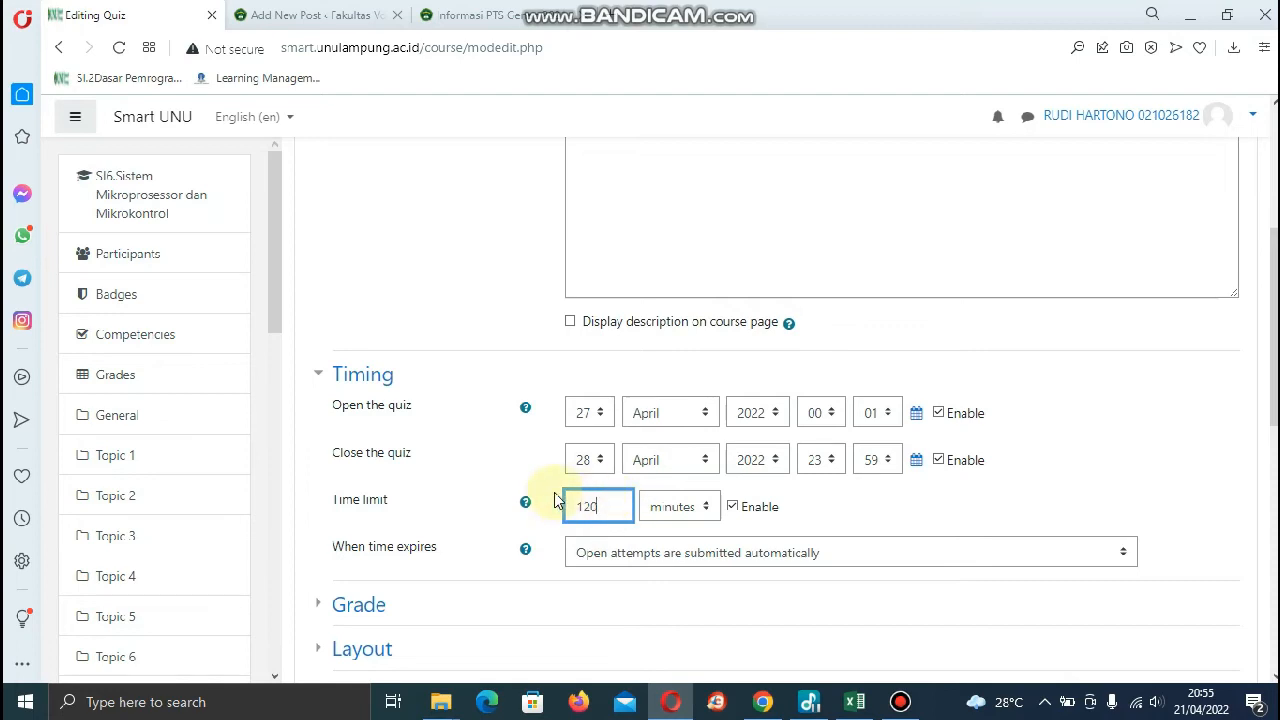
Change the quiz's time limit to 1 day.
{"action": "left_click", "coordinate": [688, 508]}
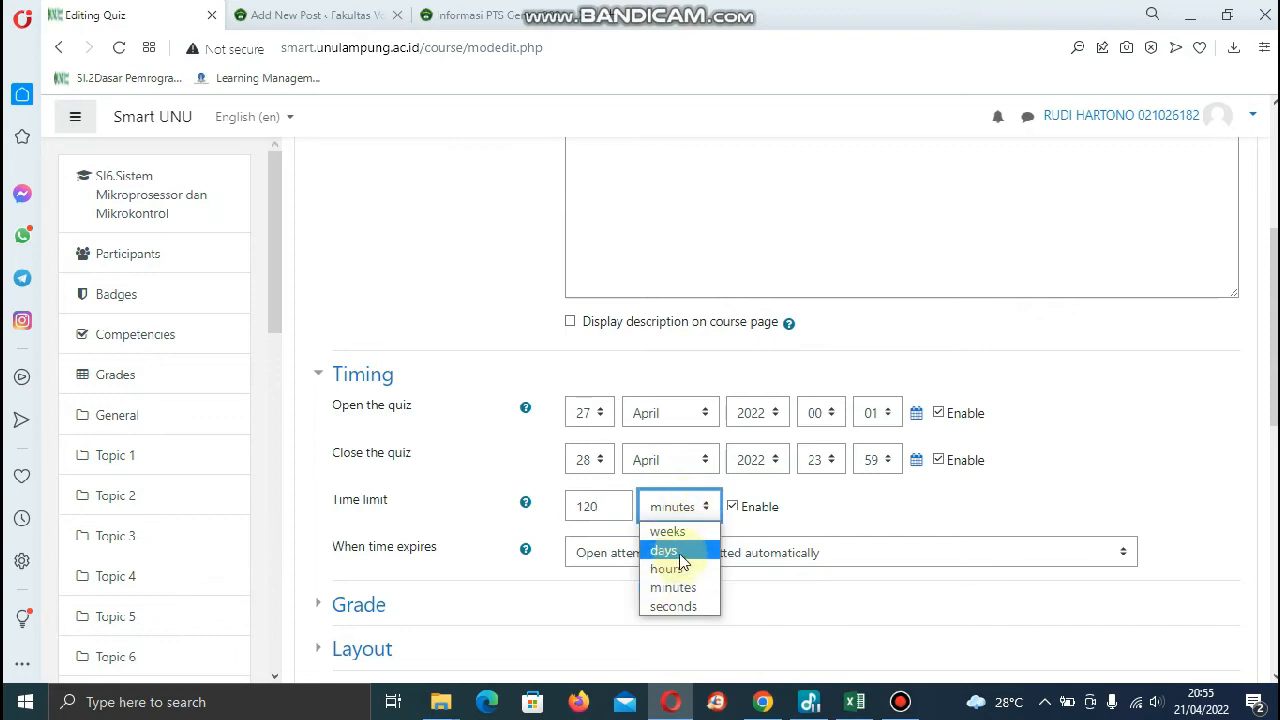
{"action": "left_click", "coordinate": [665, 551]}
{"action": "left_click_drag", "start_coordinate": [614, 509], "coordinate": [547, 517]}
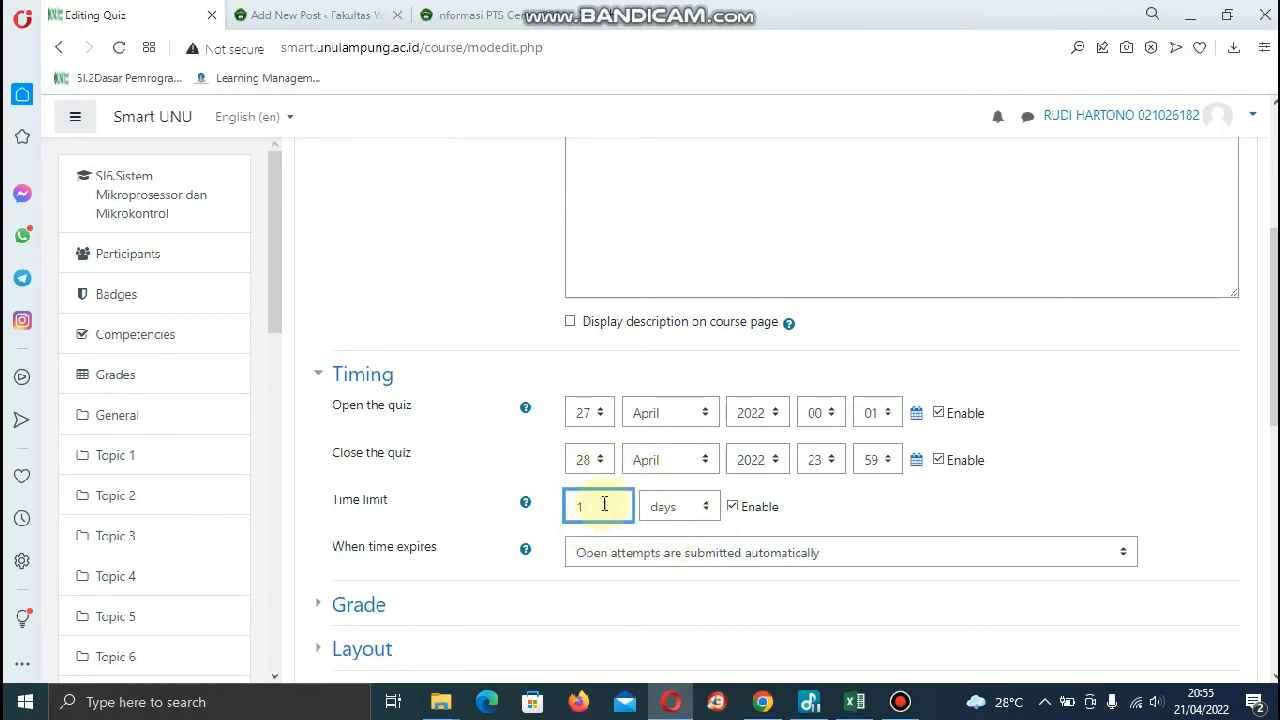
Expand the quiz's Grade settings, and save and display the quiz.
{"action": "scroll", "coordinate": [608, 563], "scroll_direction": "down", "scroll_amount": 1}
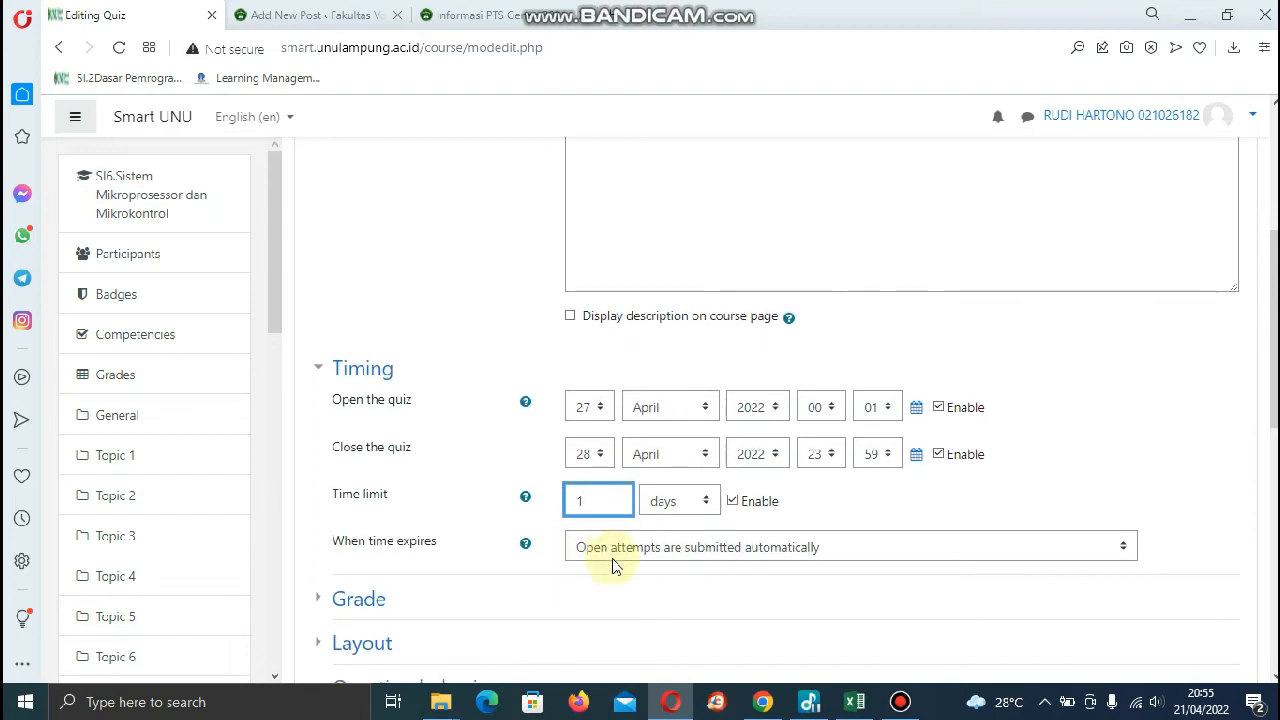
{"action": "left_click", "coordinate": [362, 520]}
{"action": "scroll", "coordinate": [580, 566], "scroll_direction": "down", "scroll_amount": 2}
{"action": "scroll", "coordinate": [580, 566], "scroll_direction": "down", "scroll_amount": 5}
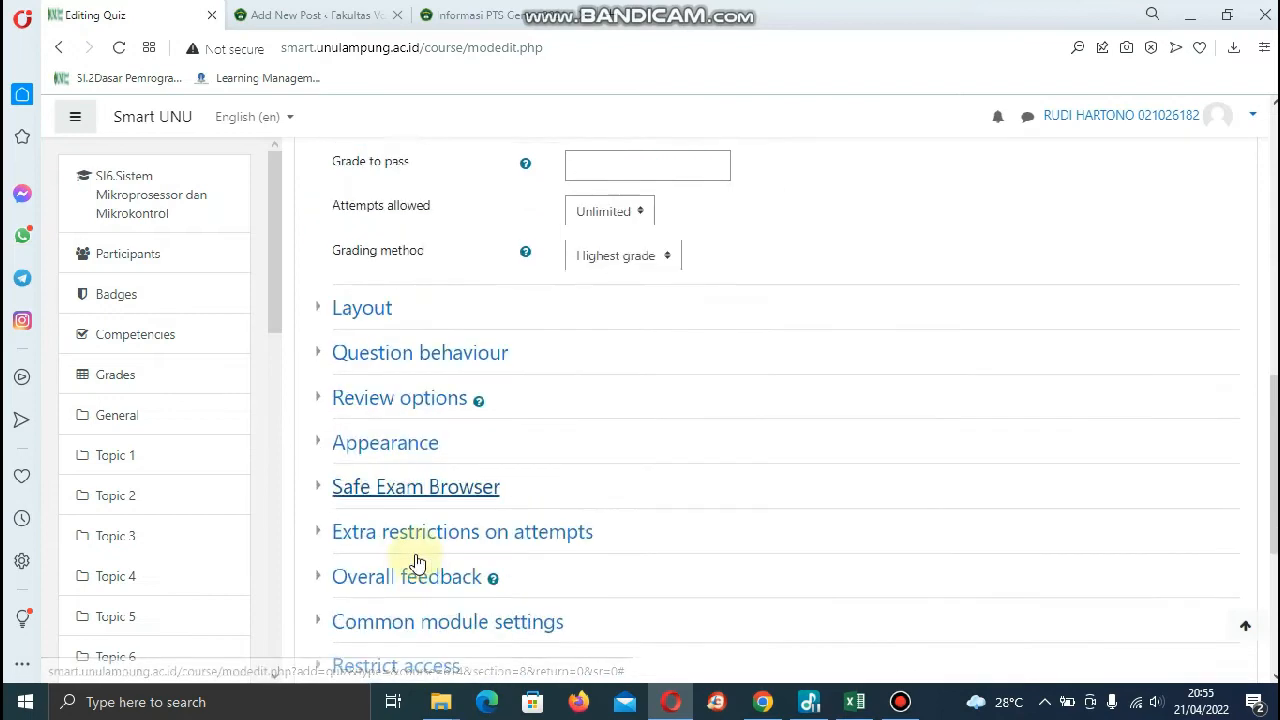
{"action": "left_click", "coordinate": [806, 624]}
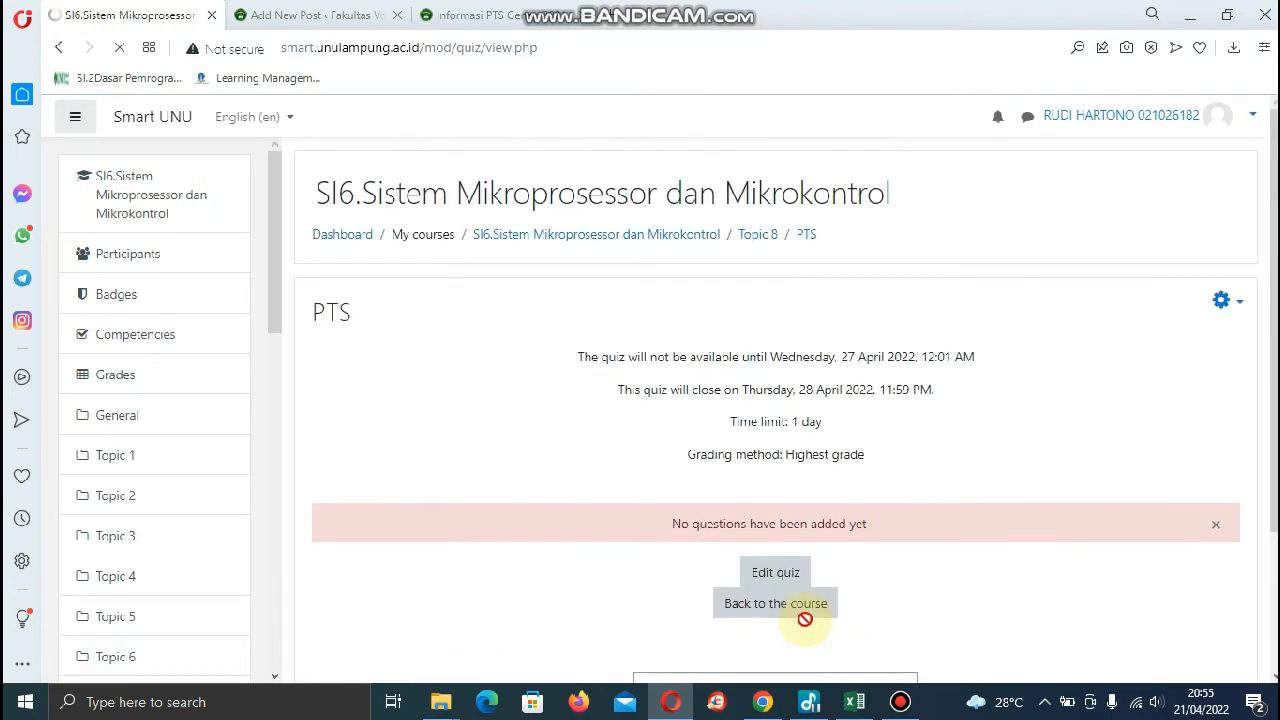
Open the PTS quiz for editing and start a new question of the Essay type.
{"action": "scroll", "coordinate": [680, 340], "scroll_direction": "down", "scroll_amount": 3}
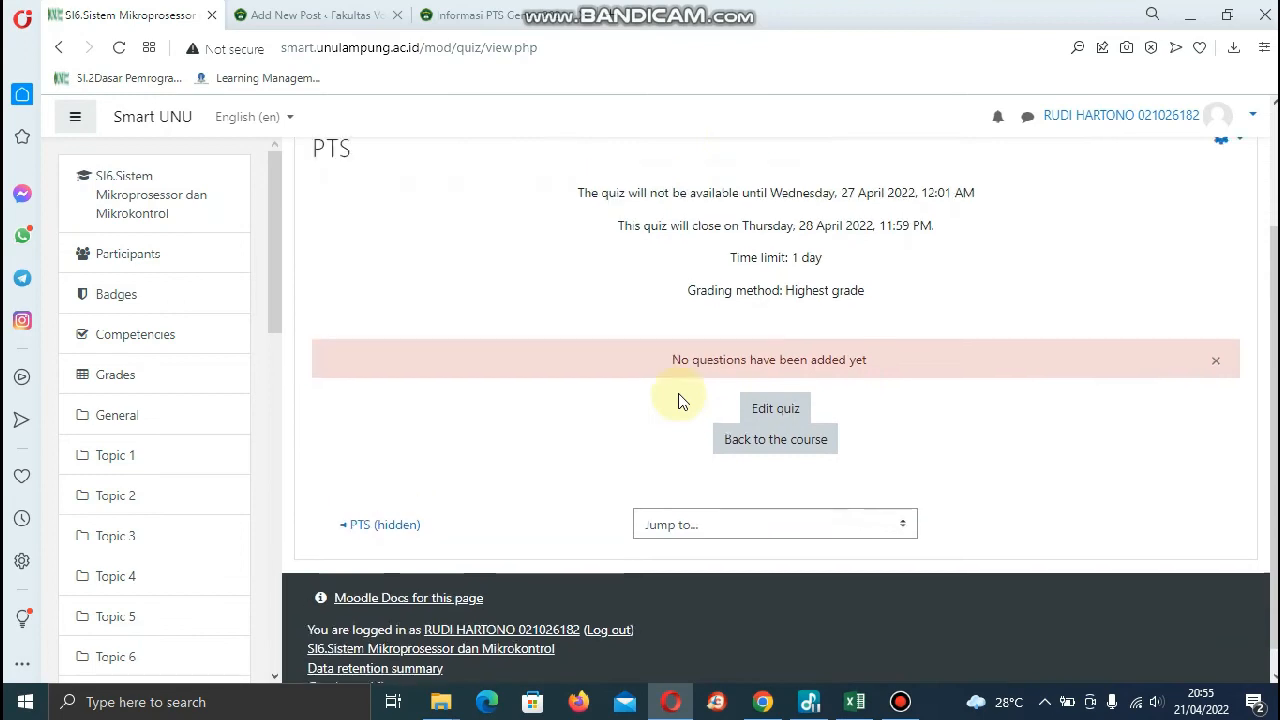
{"action": "scroll", "coordinate": [680, 400], "scroll_direction": "up", "scroll_amount": 3}
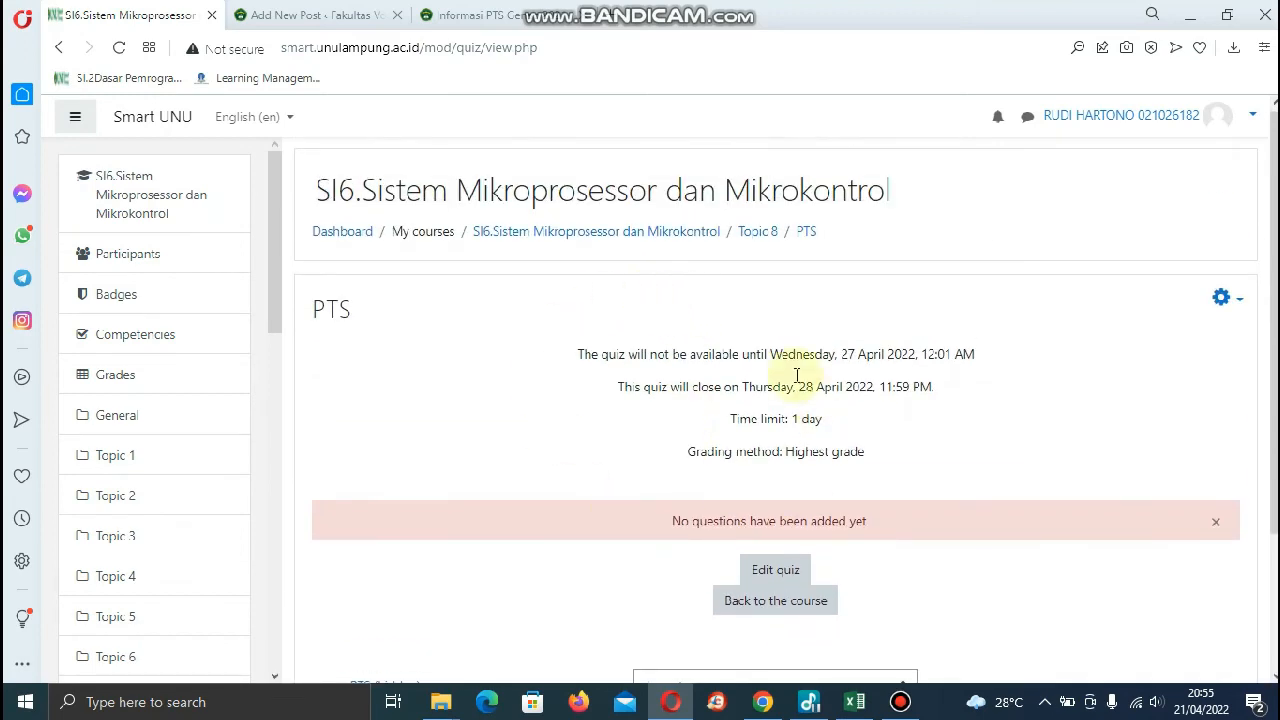
{"action": "left_click", "coordinate": [778, 571]}
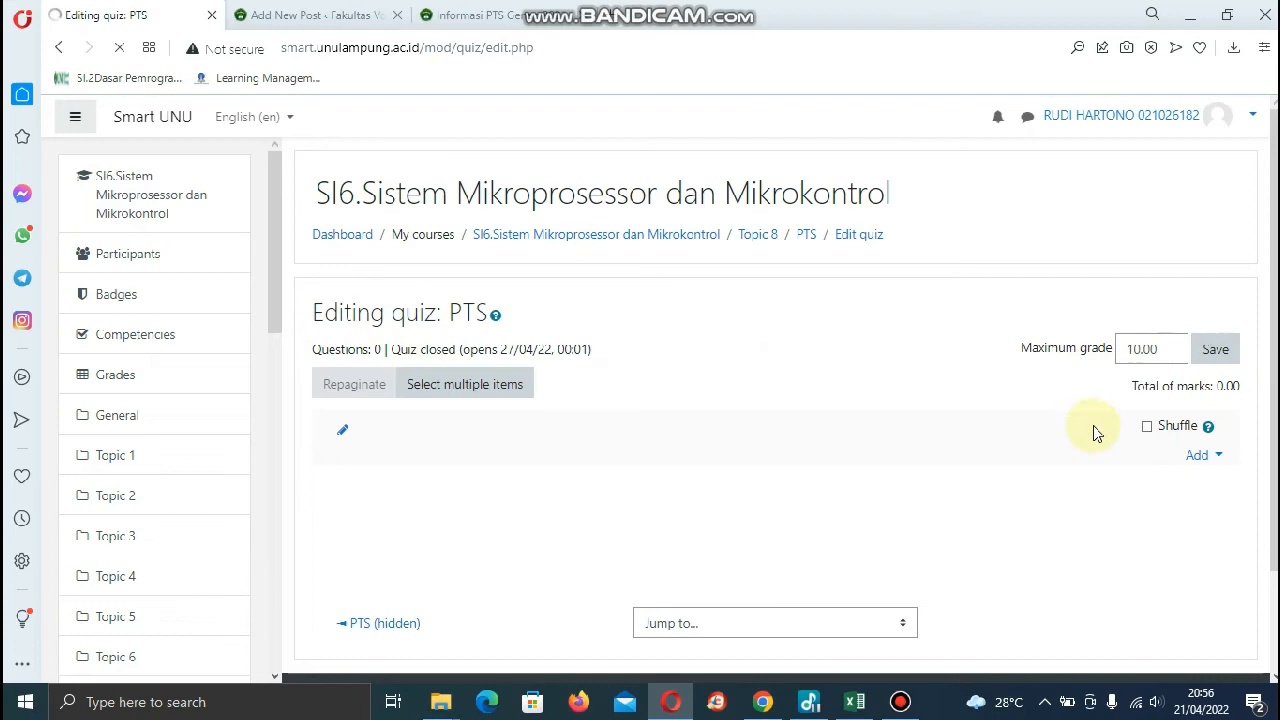
{"action": "left_click", "coordinate": [1208, 455]}
{"action": "left_click", "coordinate": [1152, 492]}
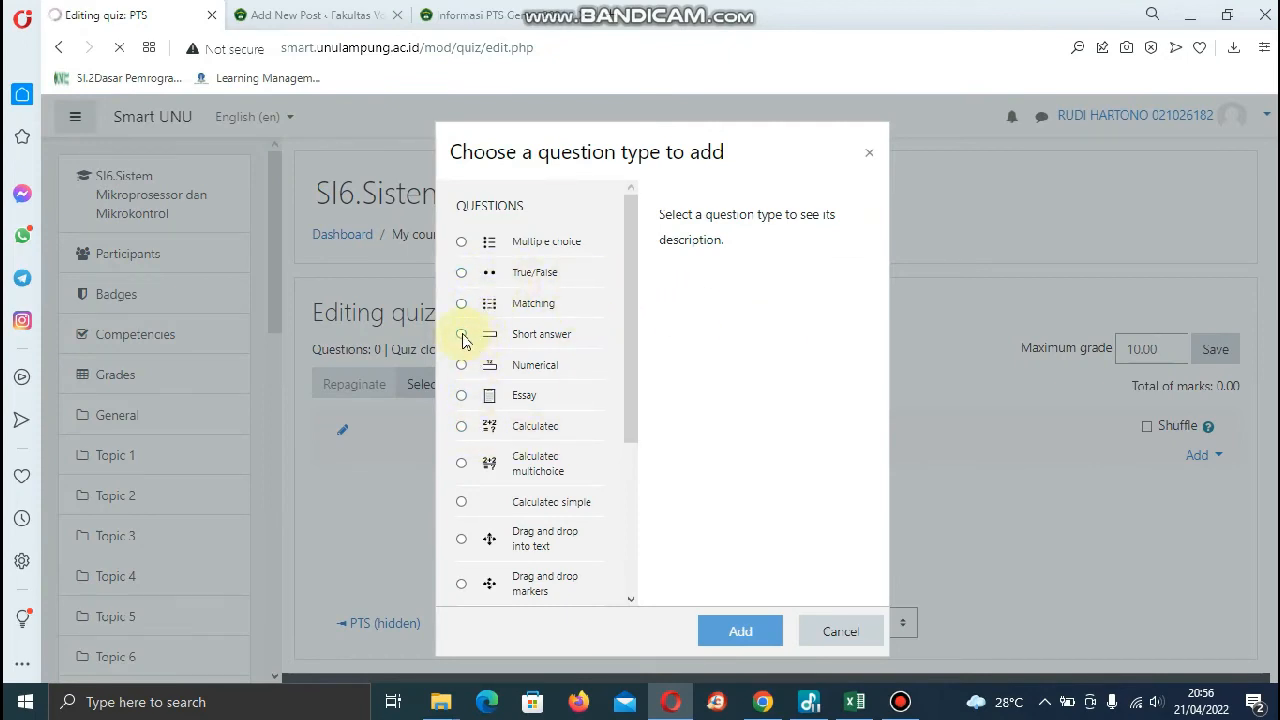
{"action": "left_click", "coordinate": [461, 396]}
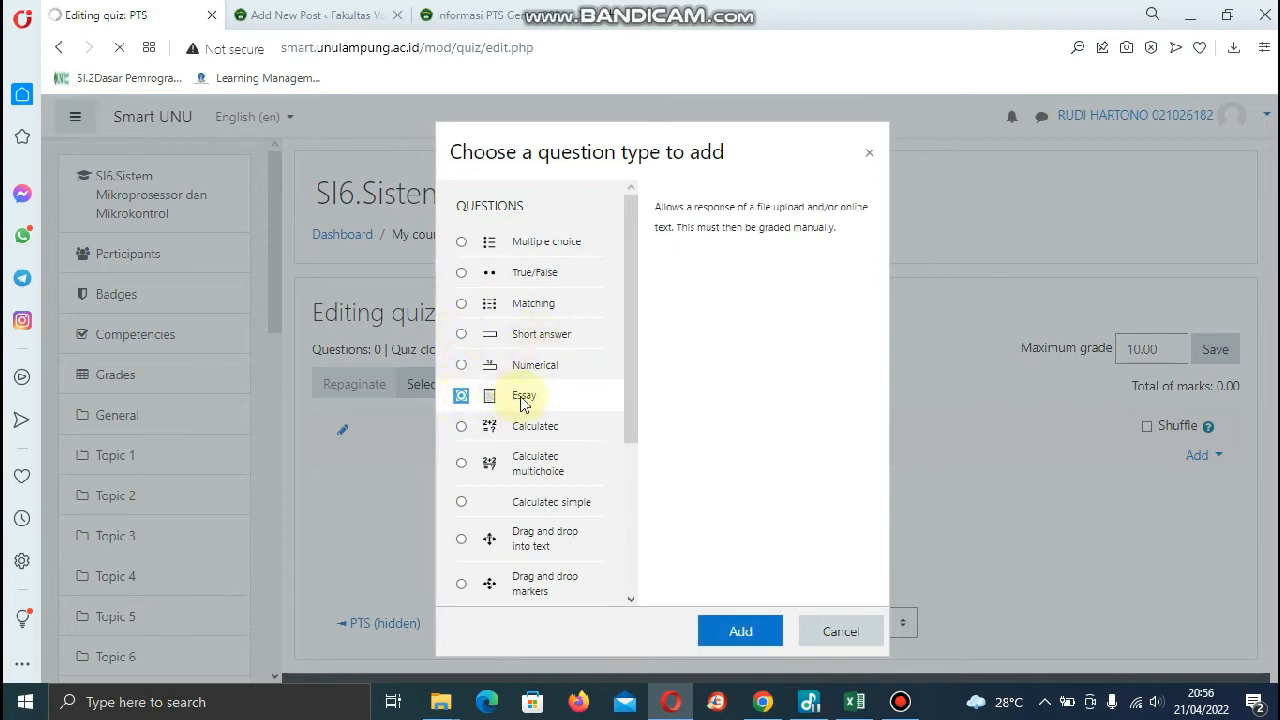
{"action": "left_click", "coordinate": [742, 633]}
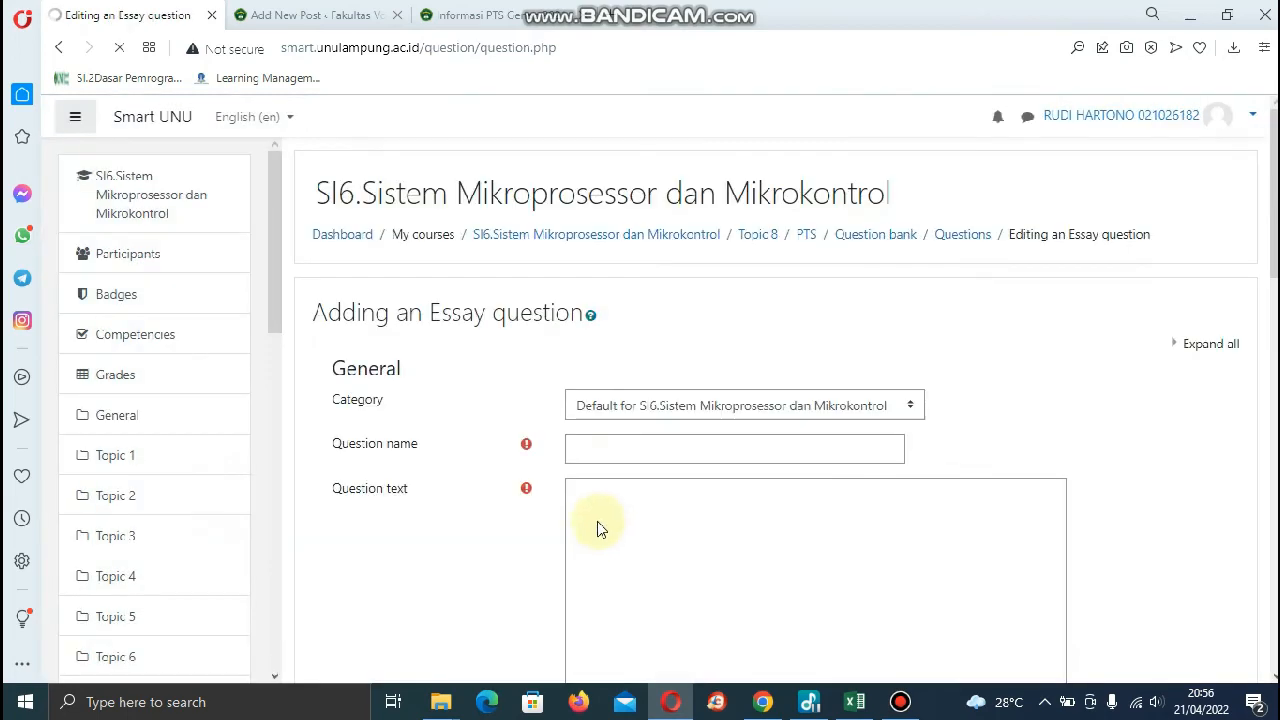
Name the essay question 1 and enter "Soal Nomor 1" as its question text.
{"action": "left_click", "coordinate": [608, 443]}
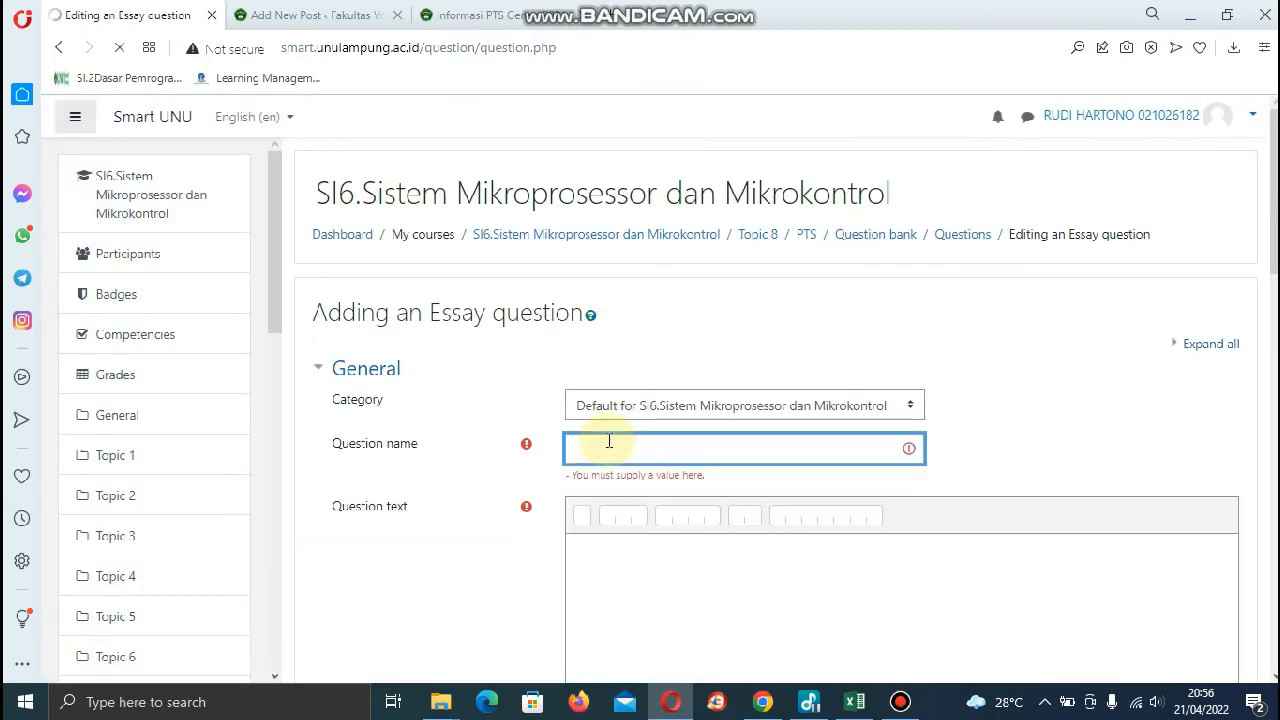
{"action": "left_click", "coordinate": [614, 452]}
{"action": "type", "text": "1"}
{"action": "left_click", "coordinate": [630, 573]}
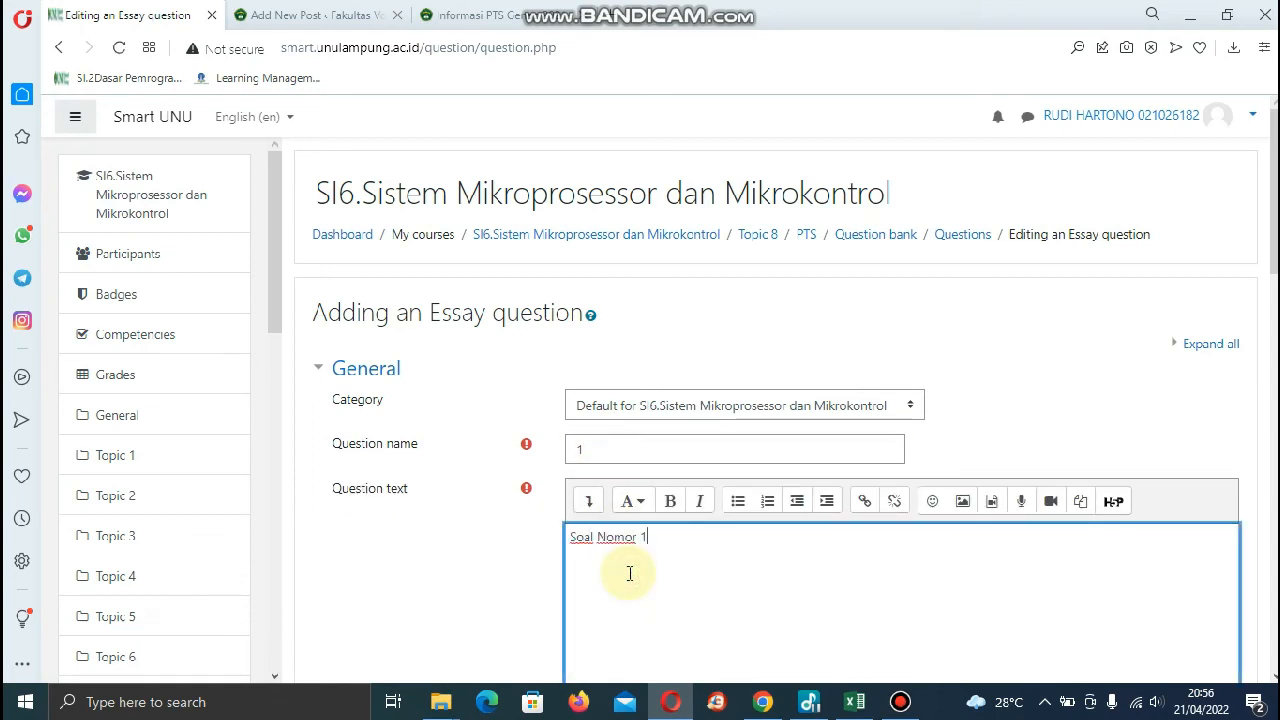
Set the essay question's ID number to 1 and save the question to the quiz.
{"action": "scroll", "coordinate": [630, 573], "scroll_direction": "down", "scroll_amount": 10}
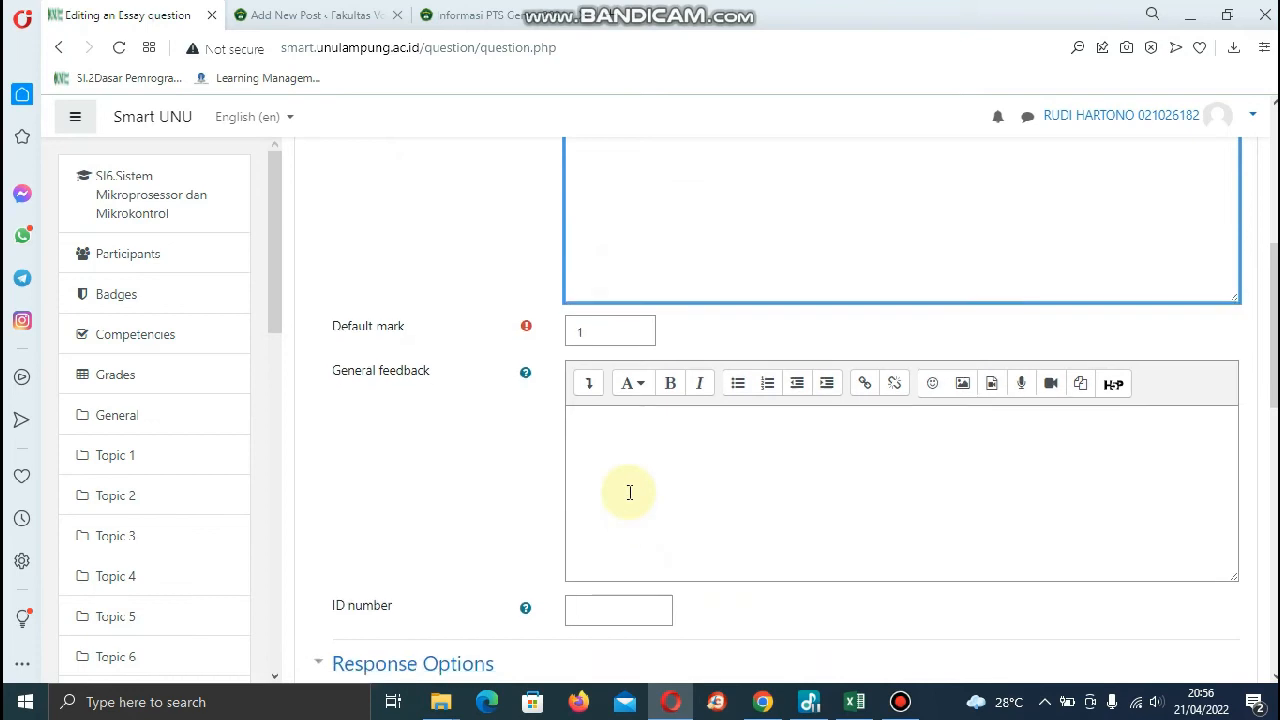
{"action": "left_click", "coordinate": [588, 339]}
{"action": "type", "text": "1"}
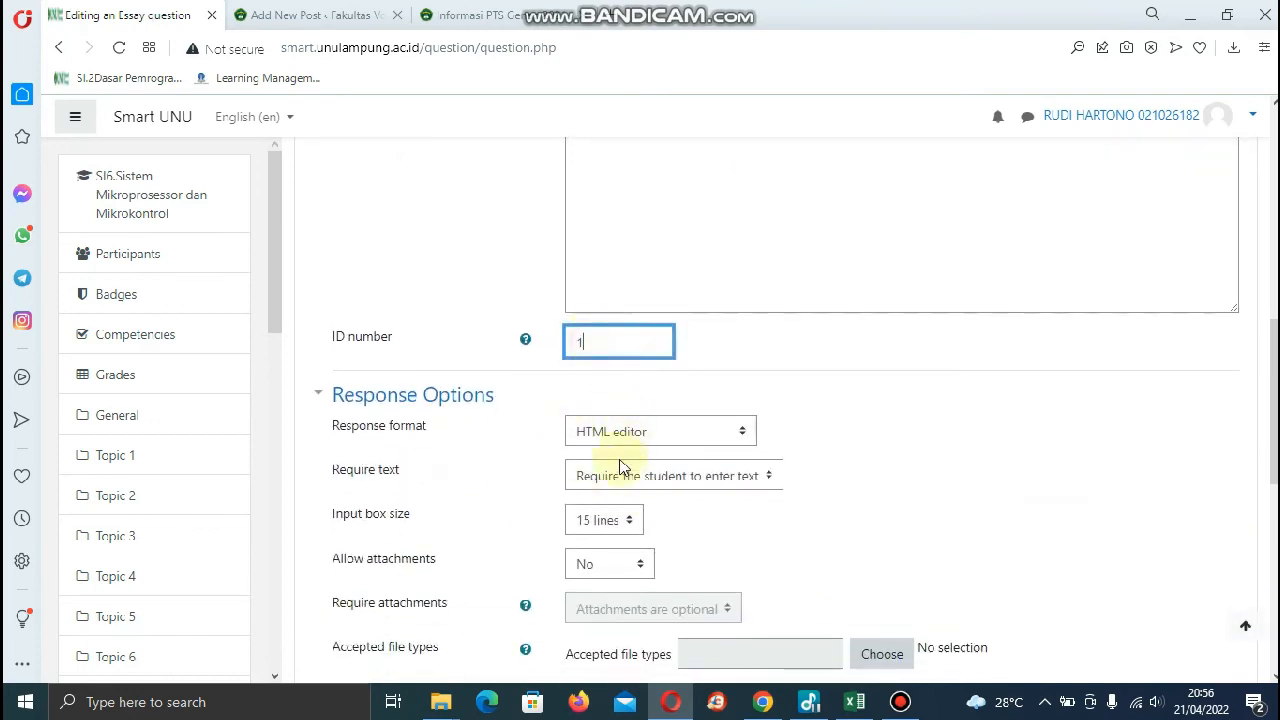
{"action": "scroll", "coordinate": [650, 460], "scroll_direction": "down", "scroll_amount": 8}
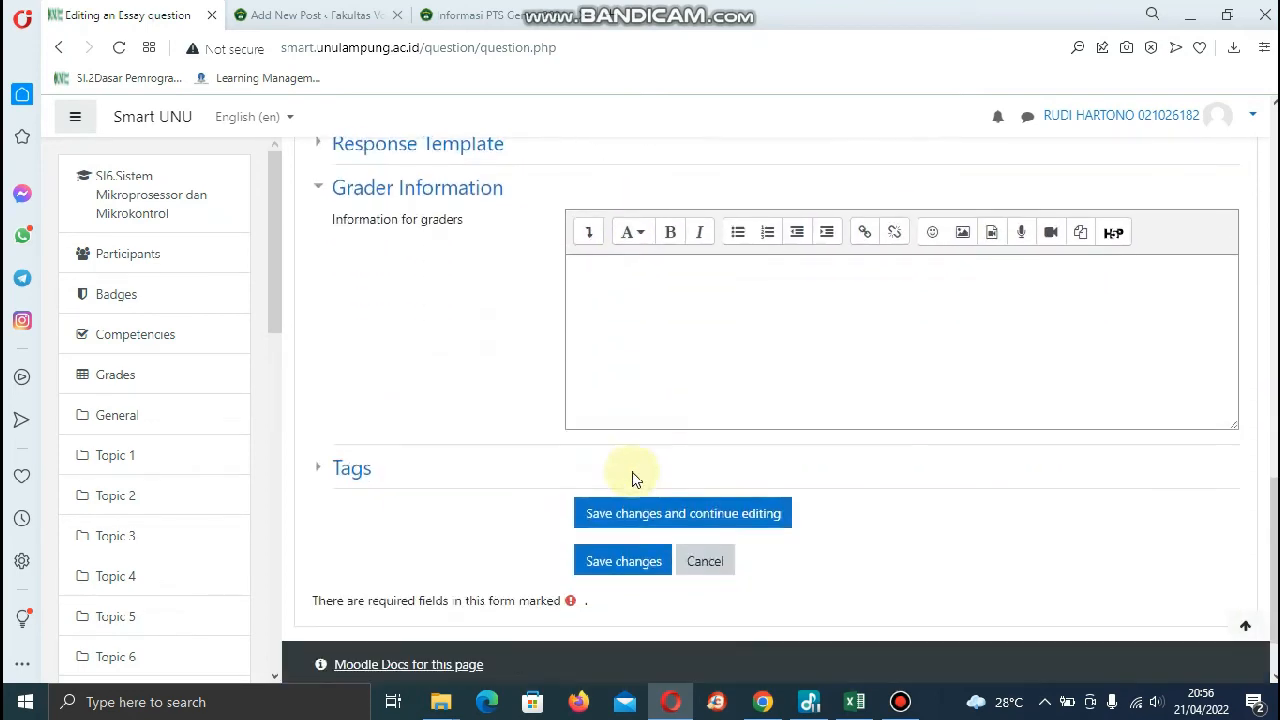
{"action": "left_click", "coordinate": [631, 474]}
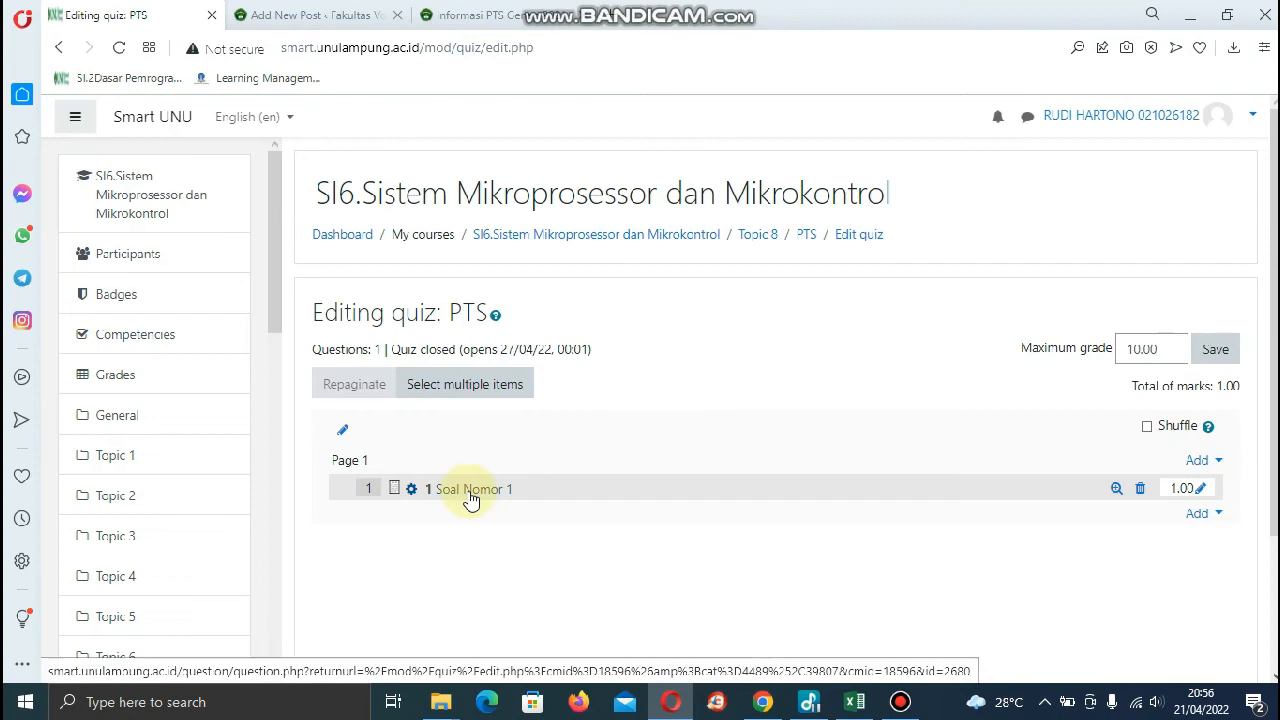
Add a second question of the Essay type at the end of the PTS quiz and name it 2.
{"action": "left_click", "coordinate": [1213, 516]}
{"action": "left_click", "coordinate": [1141, 541]}
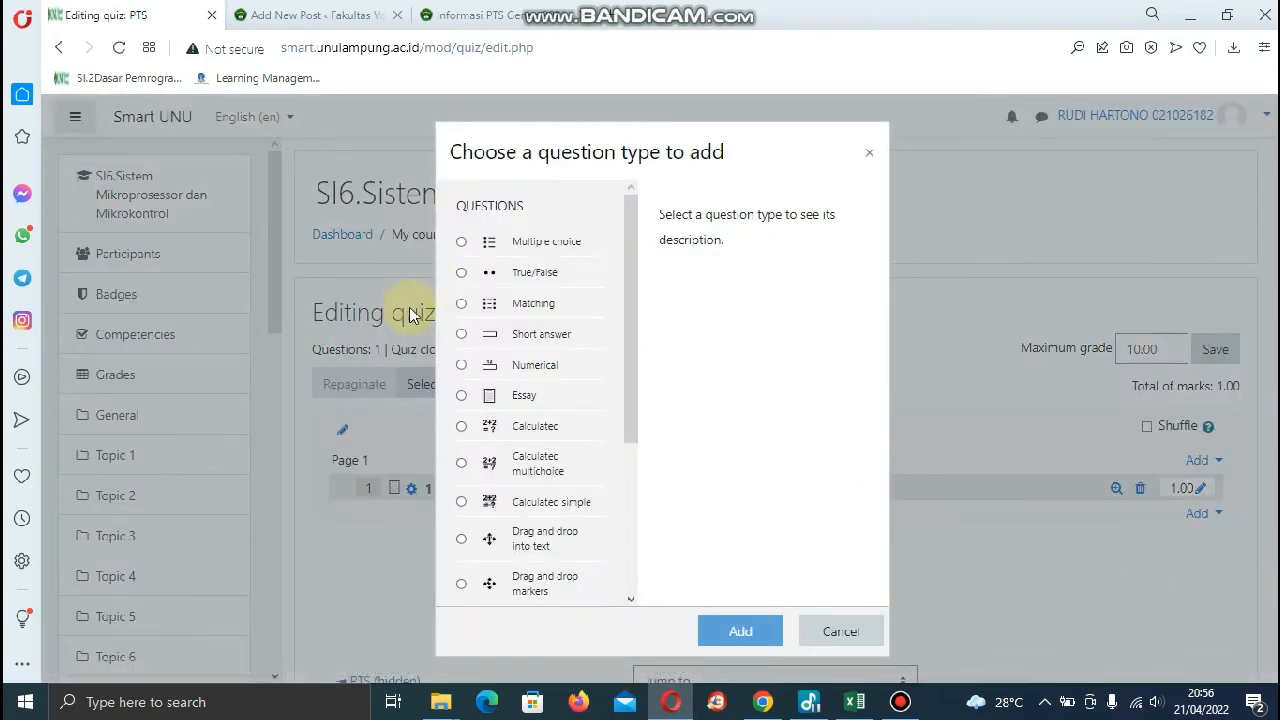
{"action": "left_click", "coordinate": [462, 398]}
{"action": "left_click", "coordinate": [740, 631]}
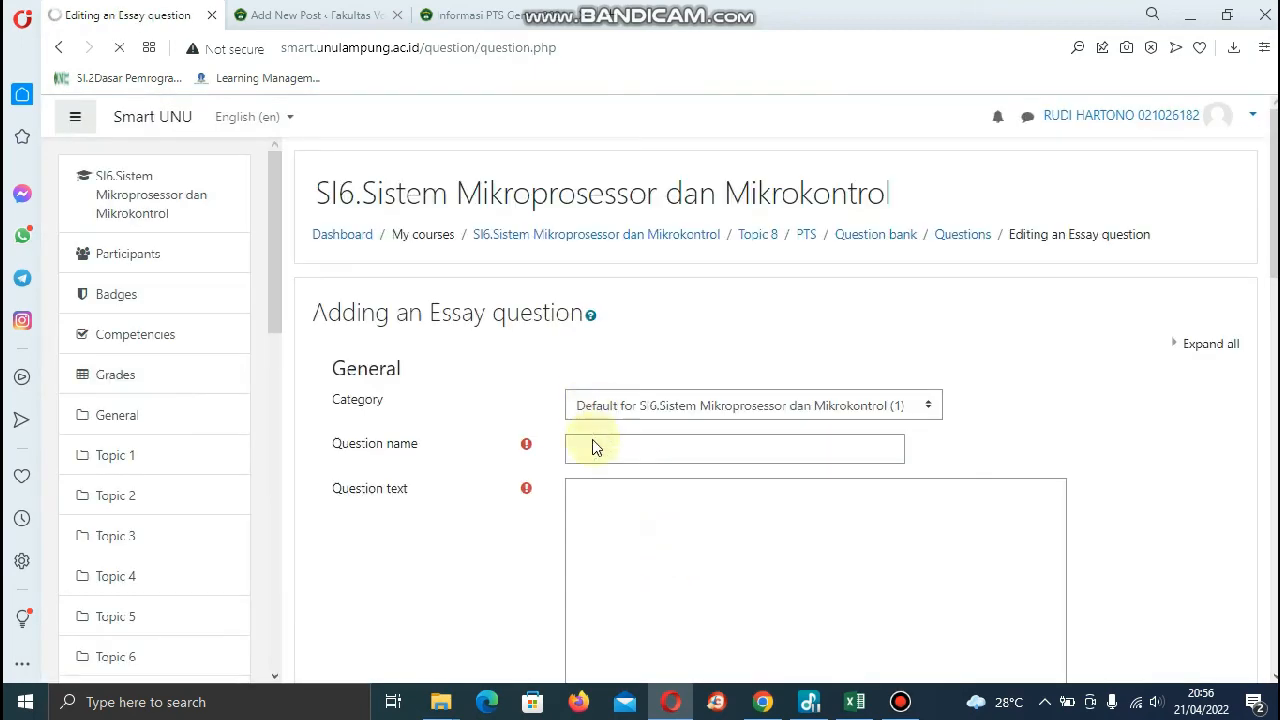
{"action": "left_click", "coordinate": [634, 449]}
{"action": "type", "text": "2"}
{"action": "left_click", "coordinate": [674, 549]}
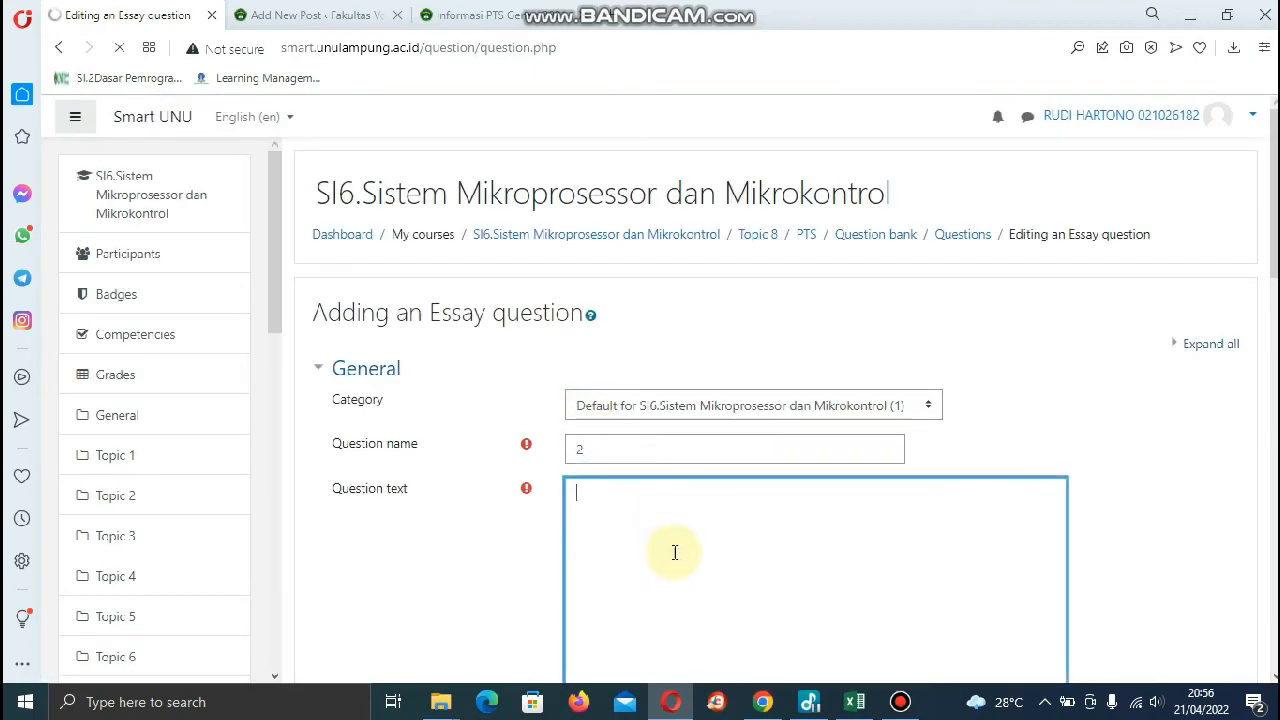
{"action": "scroll", "coordinate": [660, 500], "scroll_direction": "down", "scroll_amount": 3}
{"action": "scroll", "coordinate": [640, 300], "scroll_direction": "down", "scroll_amount": 4}
{"action": "left_click", "coordinate": [656, 283]}
{"action": "type", "text": "s"}
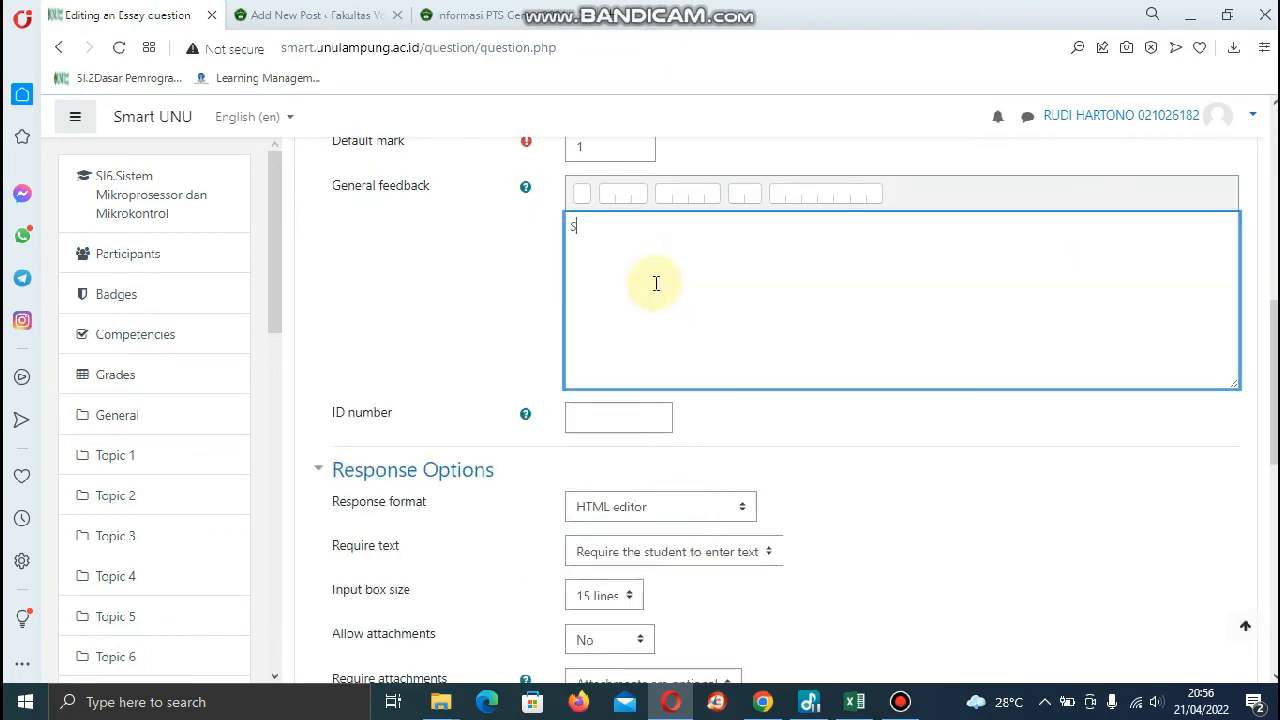
{"action": "type", "text": "s"}
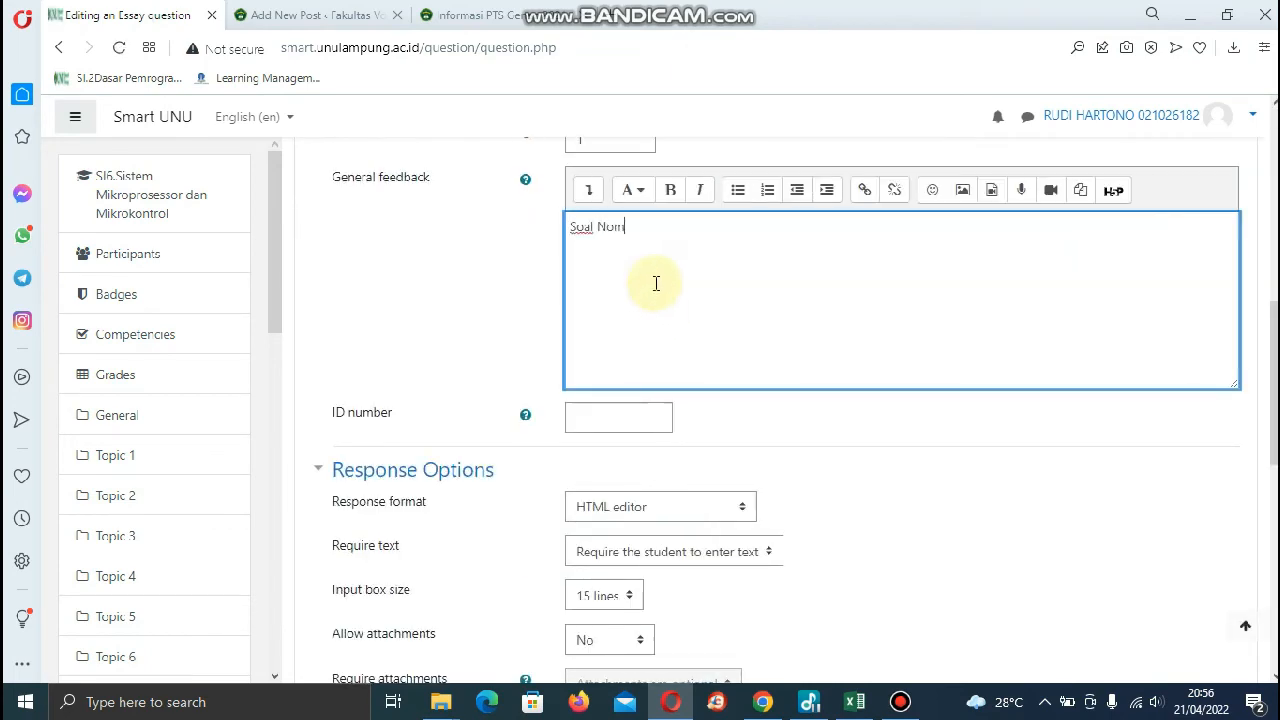
{"action": "scroll", "coordinate": [600, 285], "scroll_direction": "up", "scroll_amount": 2}
{"action": "left_click_drag", "start_coordinate": [606, 323], "coordinate": [522, 330]}
{"action": "scroll", "coordinate": [563, 326], "scroll_direction": "up", "scroll_amount": 2}
{"action": "left_click_drag", "start_coordinate": [606, 511], "coordinate": [529, 509]}
{"action": "key", "text": "BackSpace"}
{"action": "scroll", "coordinate": [622, 436], "scroll_direction": "up", "scroll_amount": 3}
{"action": "left_click", "coordinate": [619, 448]}
{"action": "left_click", "coordinate": [623, 546]}
{"action": "scroll", "coordinate": [650, 500], "scroll_direction": "down", "scroll_amount": 5}
{"action": "left_click_drag", "start_coordinate": [662, 383], "coordinate": [557, 388]}
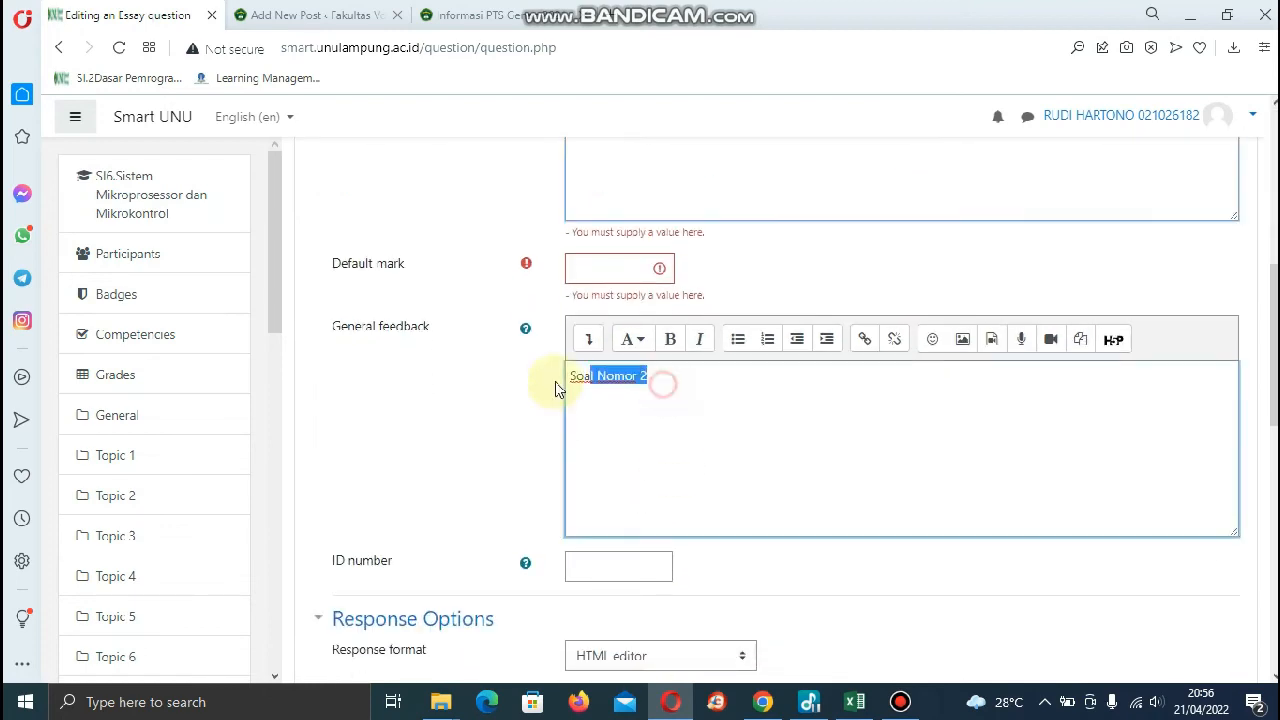
{"action": "key", "text": "BackSpace"}
Enter "Soal Nomor 2" as the essay question's text and set its default mark to 2.
{"action": "scroll", "coordinate": [657, 394], "scroll_direction": "up", "scroll_amount": 4}
{"action": "left_click", "coordinate": [636, 351]}
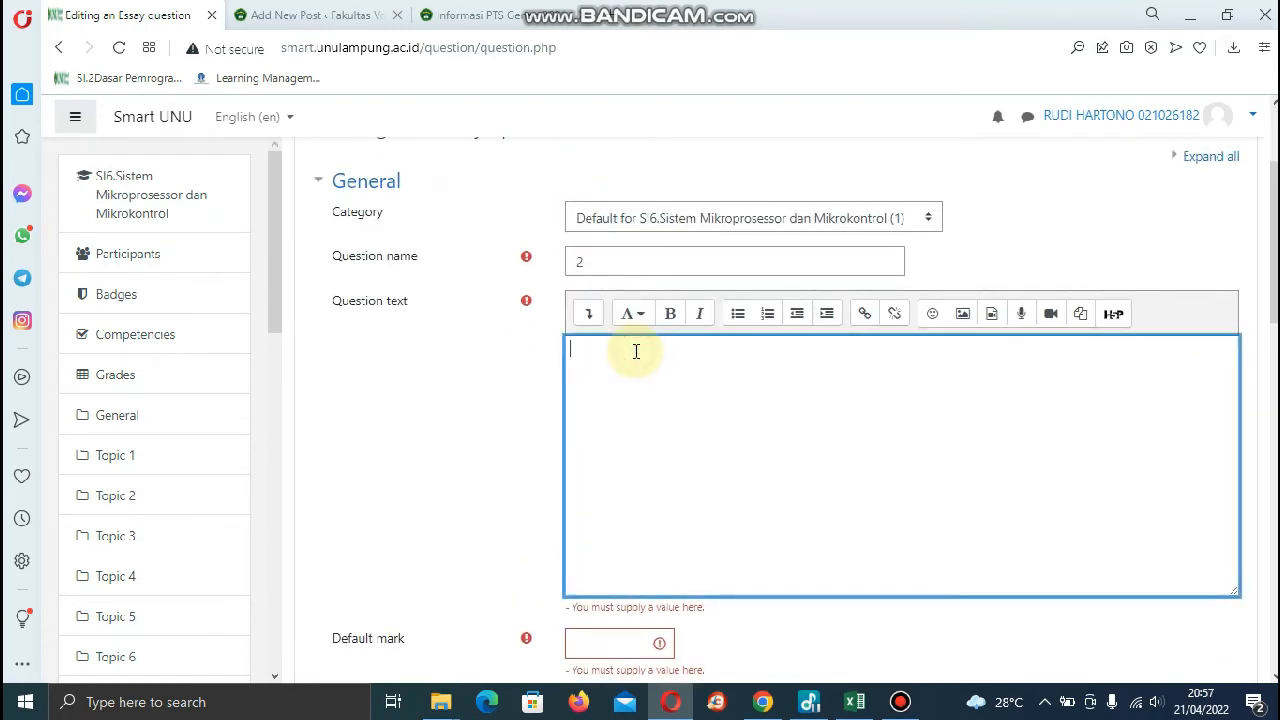
{"action": "type", "text": "Soal Nomor 2"}
{"action": "left_click", "coordinate": [594, 641]}
{"action": "type", "text": "2"}
{"action": "scroll", "coordinate": [486, 531], "scroll_direction": "down", "scroll_amount": 2}
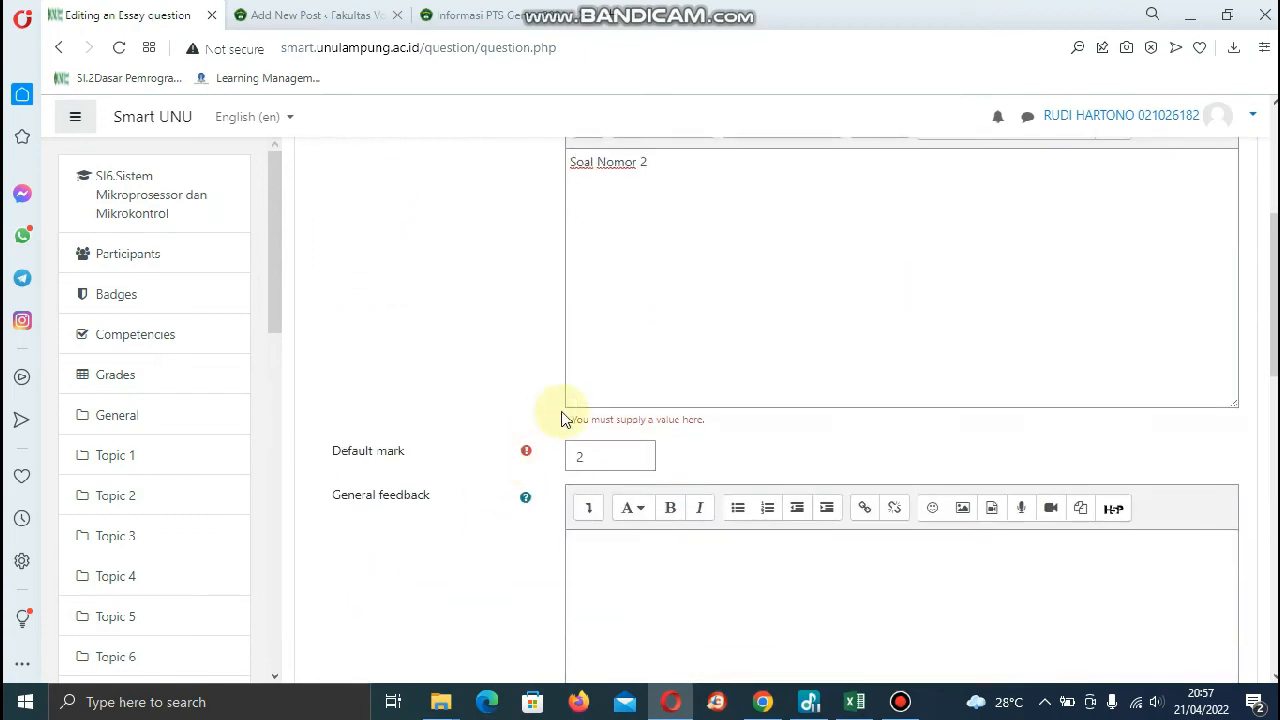
Set the second essay question's ID number to 2 and save the question to the quiz.
{"action": "left_click", "coordinate": [626, 351]}
{"action": "left_click", "coordinate": [600, 459]}
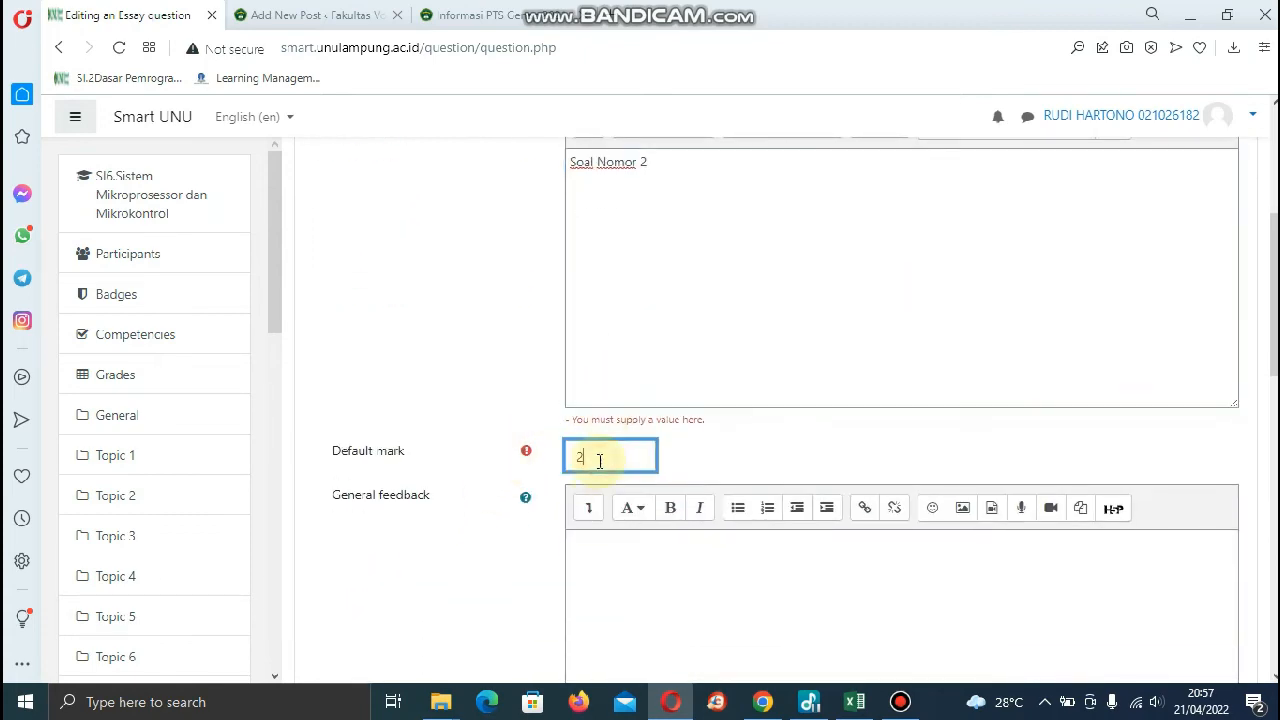
{"action": "scroll", "coordinate": [563, 486], "scroll_direction": "down", "scroll_amount": 5}
{"action": "left_click", "coordinate": [603, 364]}
{"action": "scroll", "coordinate": [603, 371], "scroll_direction": "up", "scroll_amount": 5}
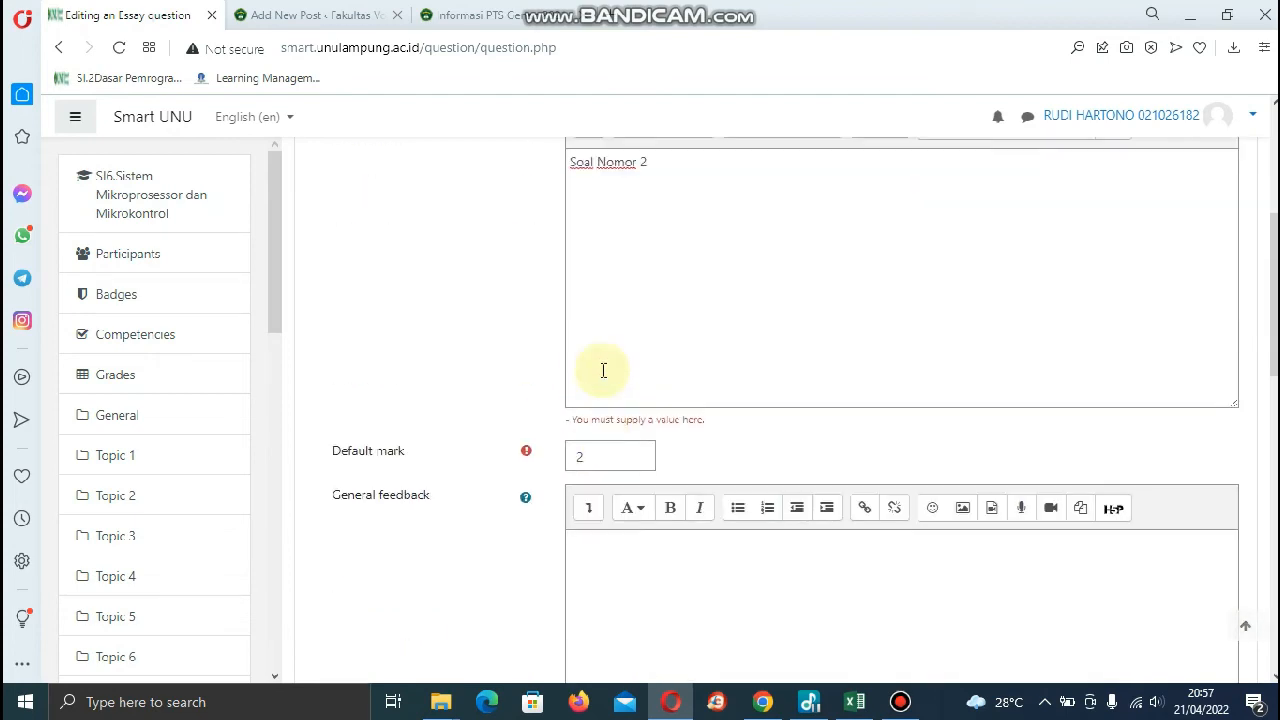
{"action": "scroll", "coordinate": [600, 440], "scroll_direction": "up", "scroll_amount": 3}
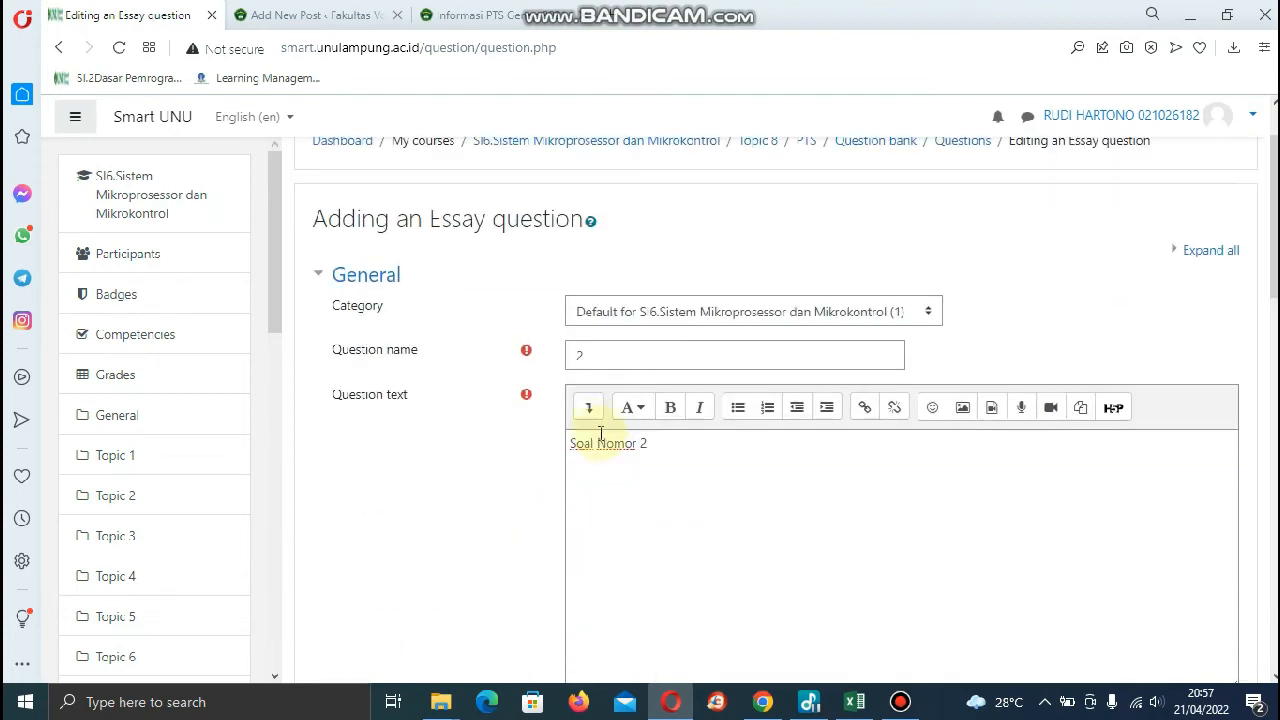
{"action": "left_click", "coordinate": [622, 350]}
{"action": "scroll", "coordinate": [655, 478], "scroll_direction": "down", "scroll_amount": 5}
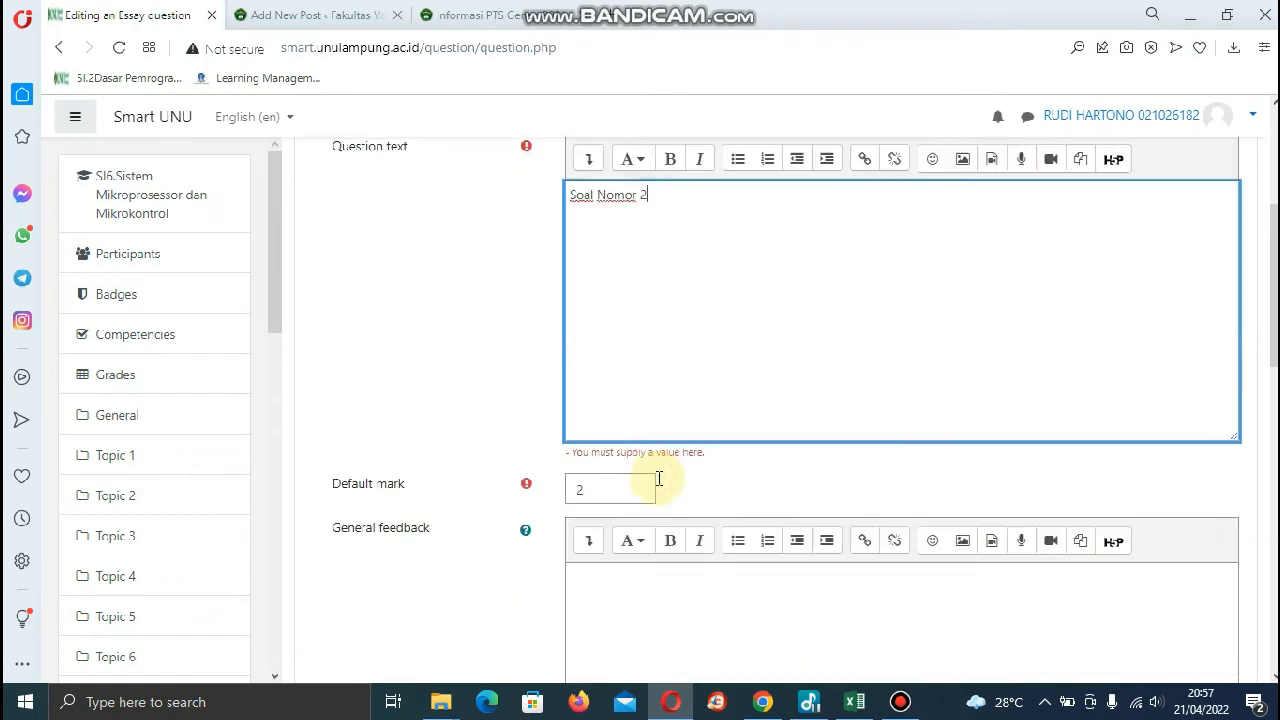
{"action": "scroll", "coordinate": [613, 398], "scroll_direction": "down", "scroll_amount": 1}
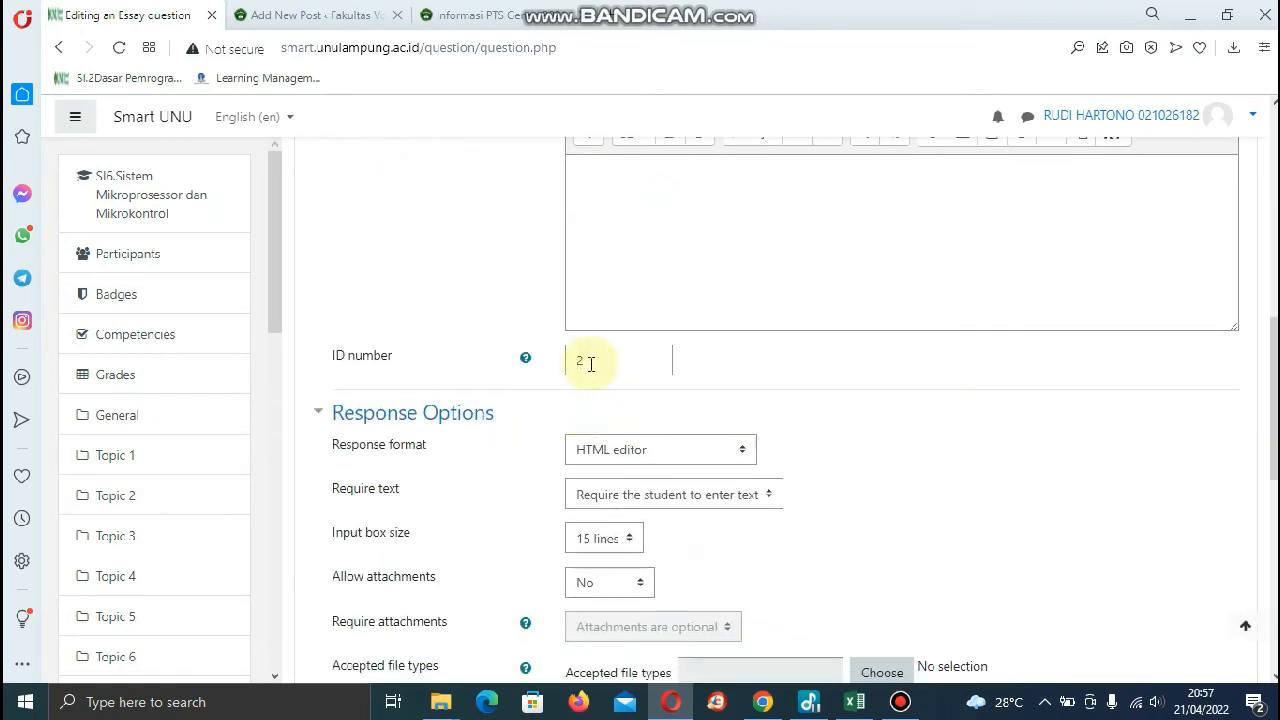
{"action": "scroll", "coordinate": [630, 510], "scroll_direction": "down", "scroll_amount": 8}
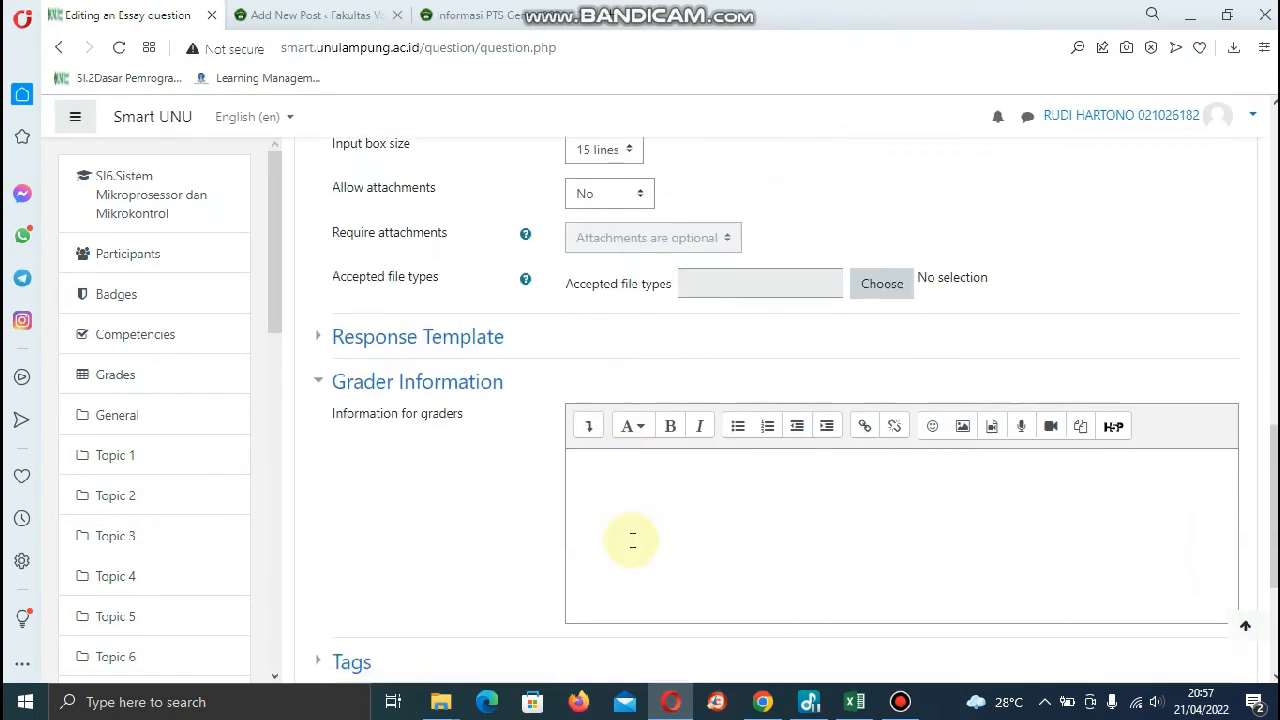
{"action": "scroll", "coordinate": [632, 540], "scroll_direction": "down", "scroll_amount": 5}
{"action": "left_click", "coordinate": [640, 466]}
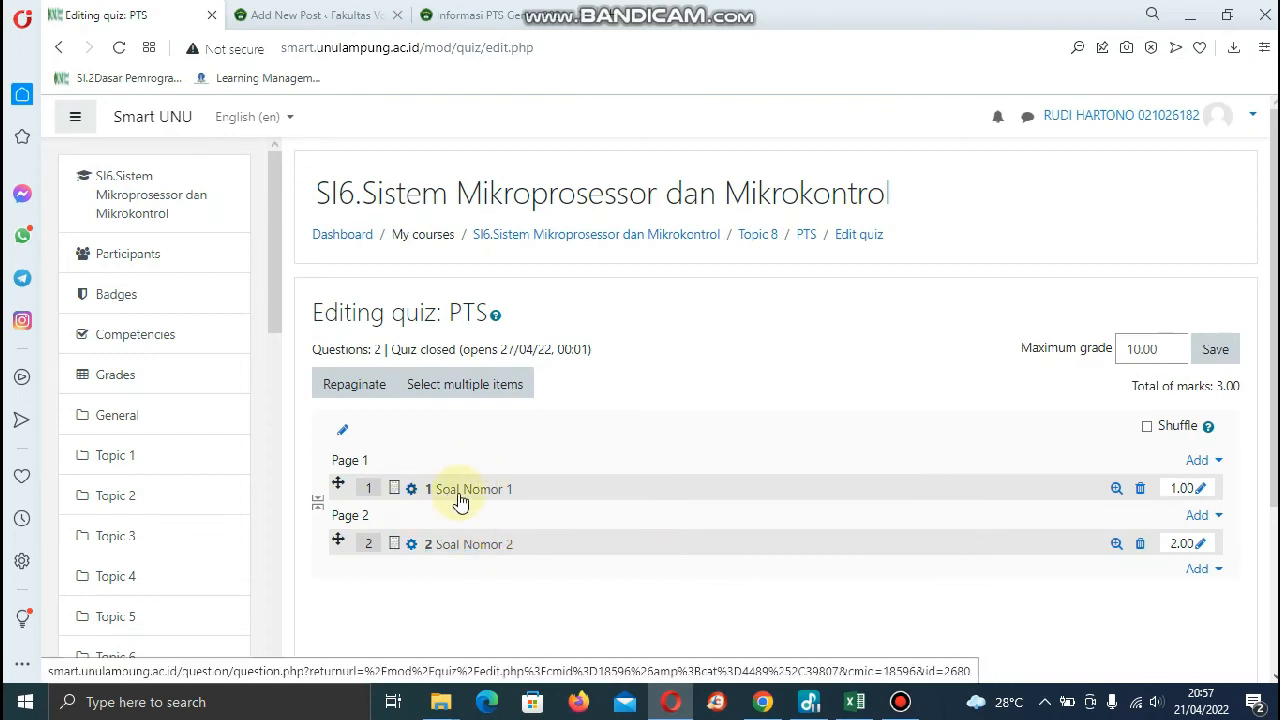
Set the maximum mark of both essay questions, Soal Nomor 1 and Soal Nomor 2, to 5.
{"action": "scroll", "coordinate": [846, 491], "scroll_direction": "down", "scroll_amount": 3}
{"action": "scroll", "coordinate": [1030, 420], "scroll_direction": "up", "scroll_amount": 2}
{"action": "scroll", "coordinate": [1030, 420], "scroll_direction": "up", "scroll_amount": 1}
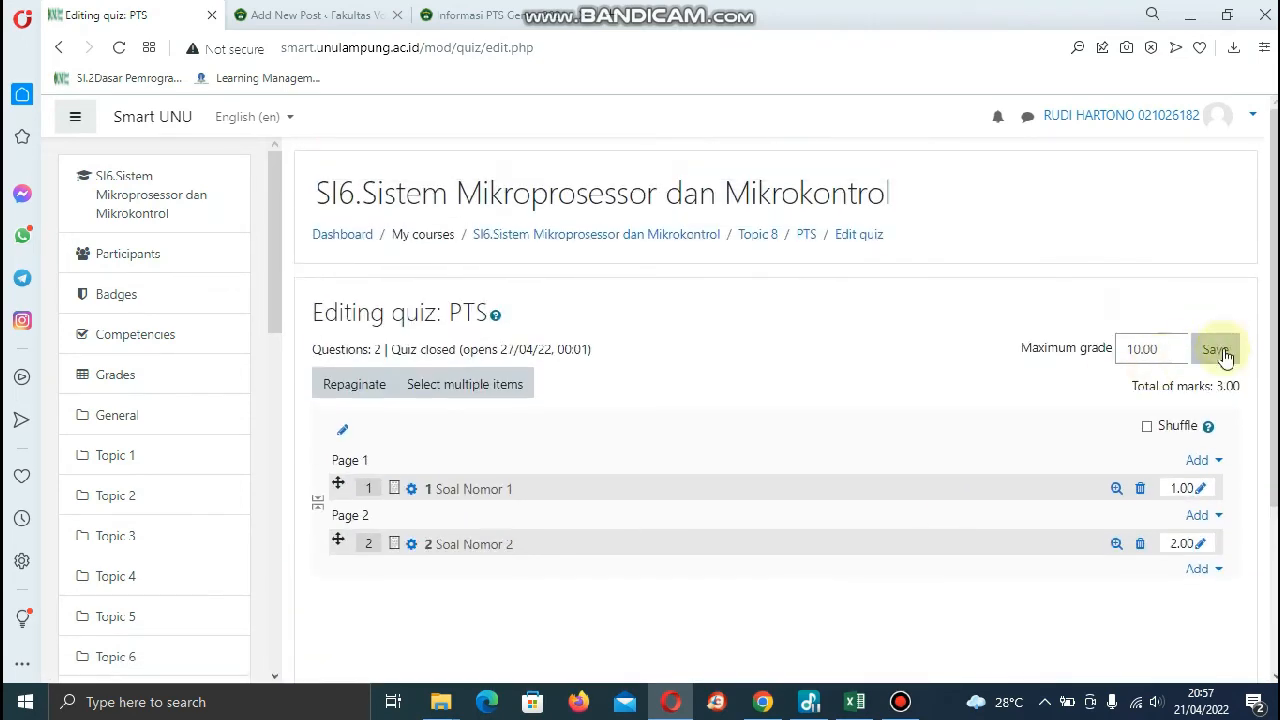
{"action": "left_click", "coordinate": [1200, 543]}
{"action": "type", "text": "5"}
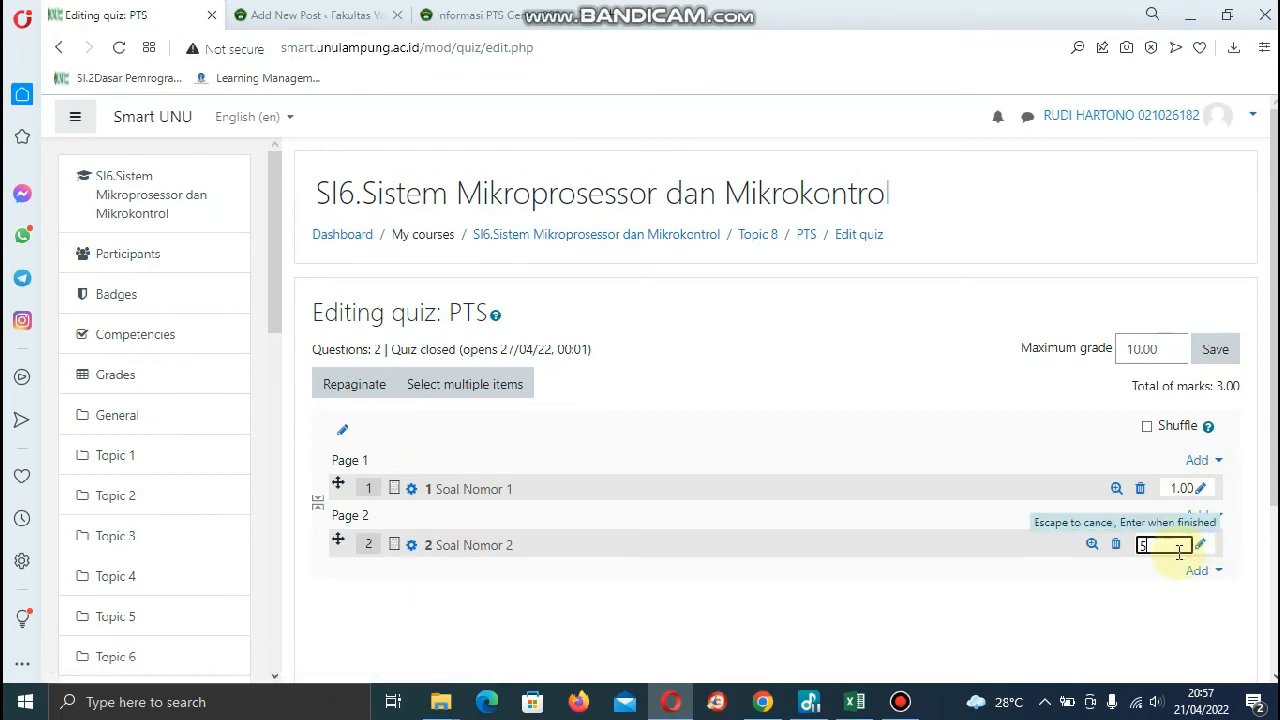
{"action": "key", "text": "Return"}
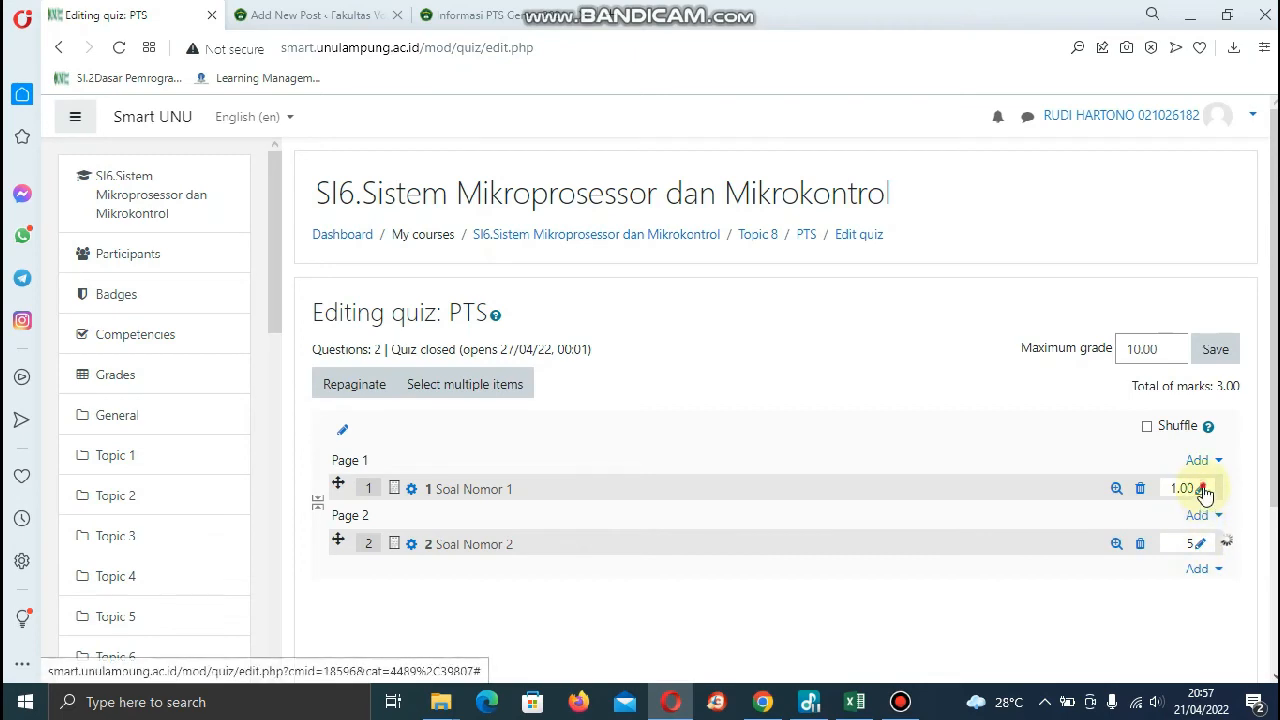
{"action": "left_click", "coordinate": [1200, 489]}
{"action": "type", "text": "5"}
{"action": "key", "text": "Return"}
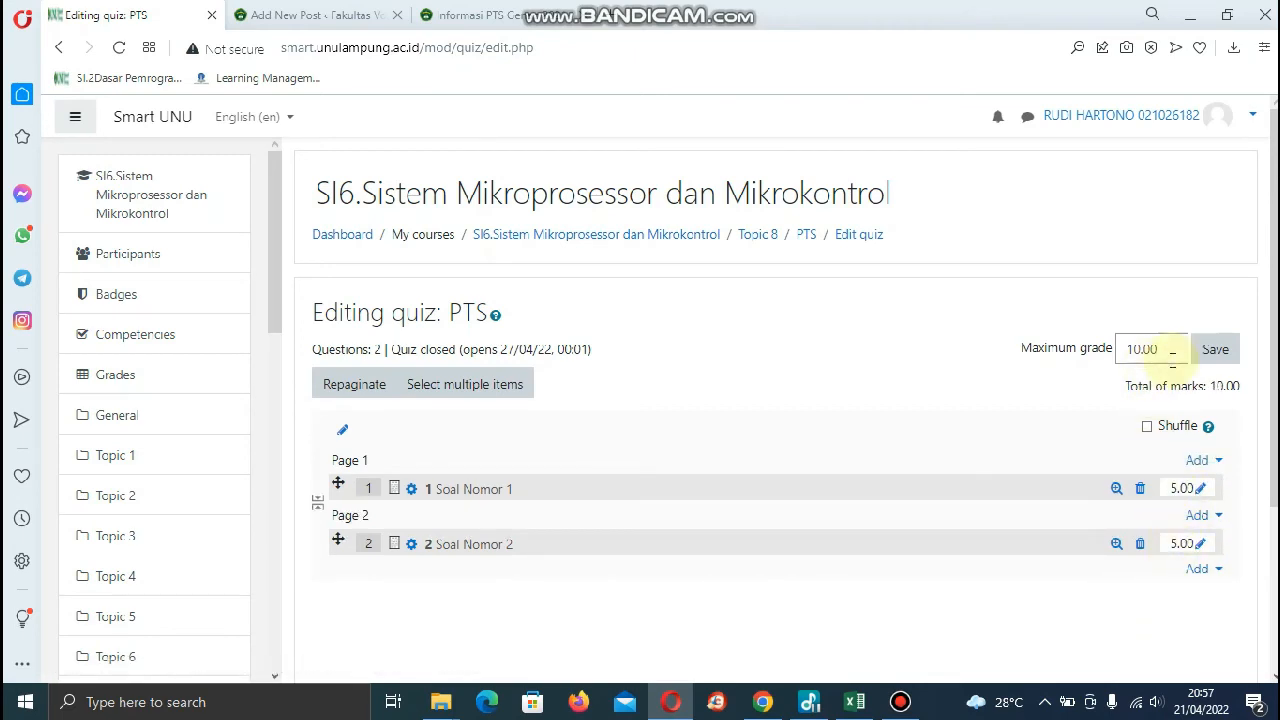
Set the quiz's maximum grade to 5 and save it.
{"action": "left_click_drag", "start_coordinate": [1172, 349], "coordinate": [1078, 350]}
{"action": "type", "text": "5"}
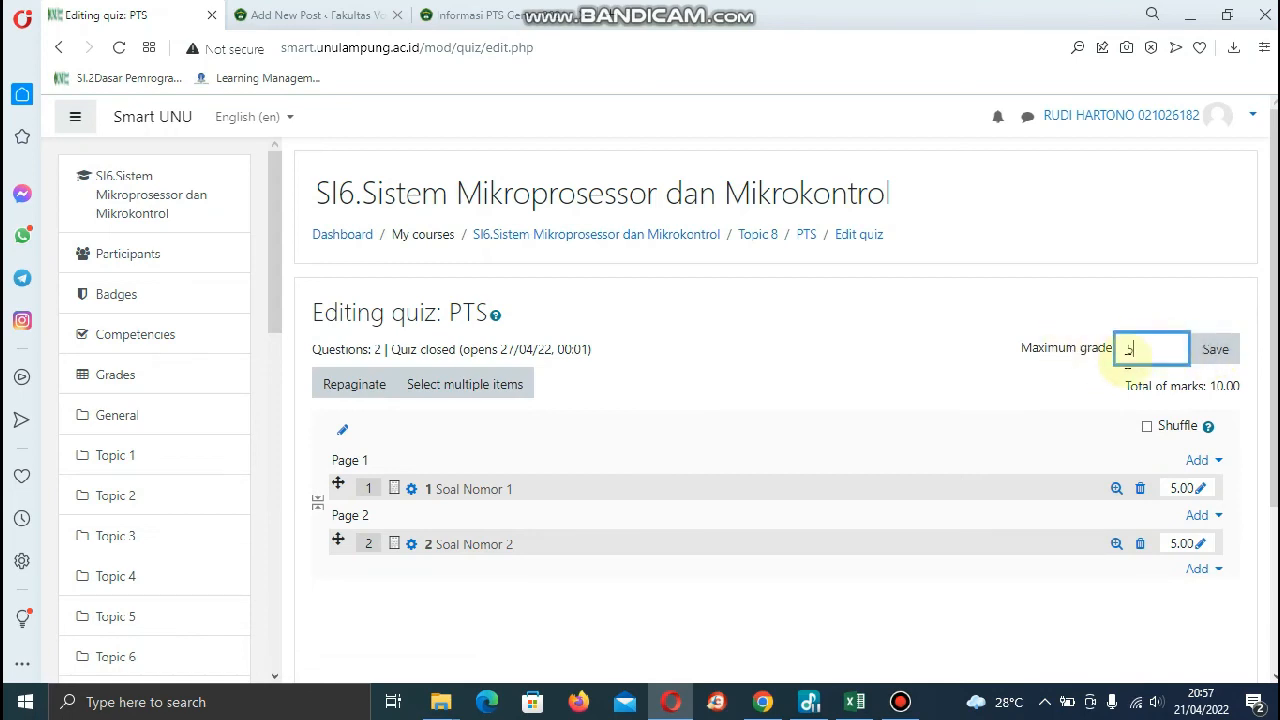
{"action": "left_click", "coordinate": [1212, 349]}
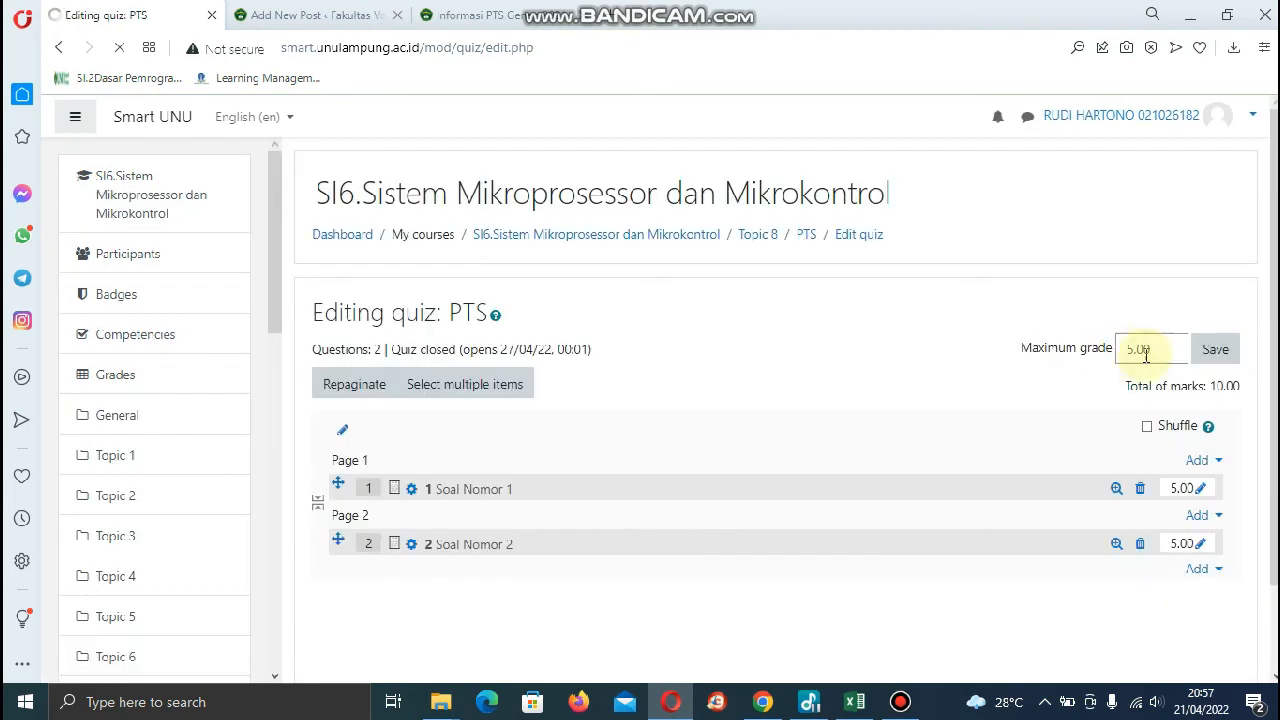
{"action": "scroll", "coordinate": [685, 400], "scroll_direction": "down", "scroll_amount": 1}
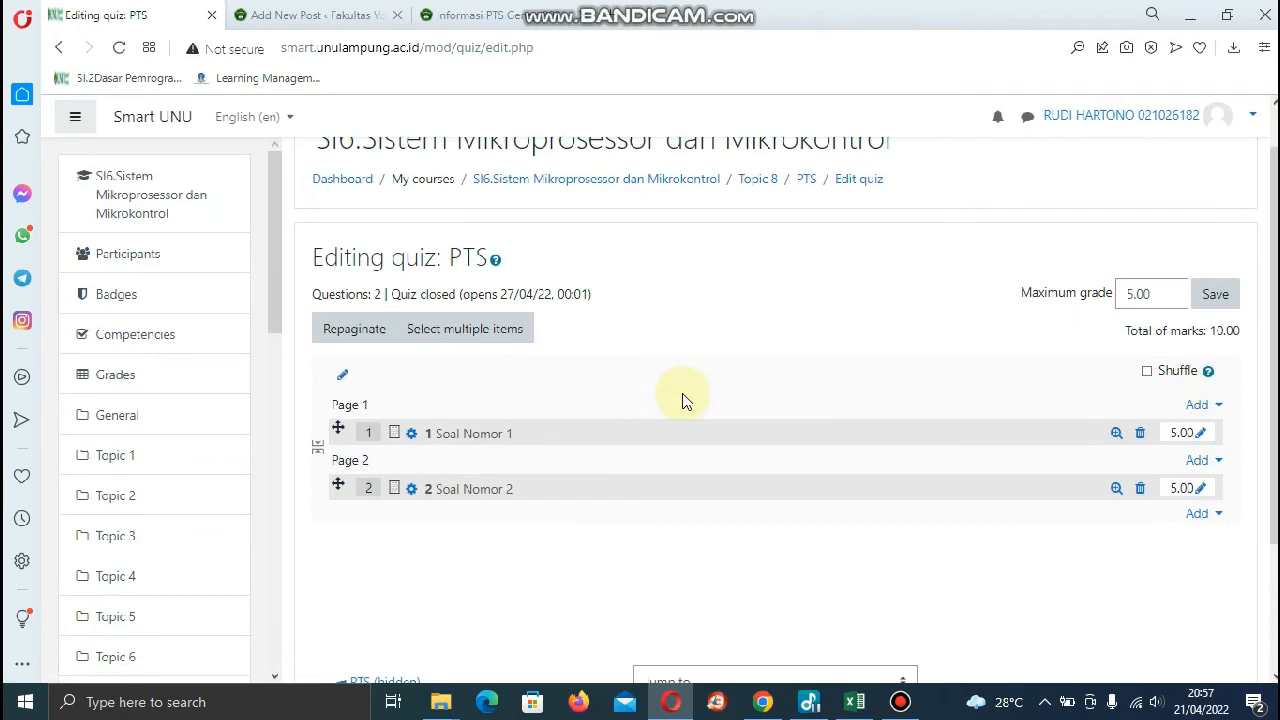
{"action": "scroll", "coordinate": [690, 450], "scroll_direction": "down", "scroll_amount": 2}
{"action": "scroll", "coordinate": [534, 477], "scroll_direction": "up", "scroll_amount": 1}
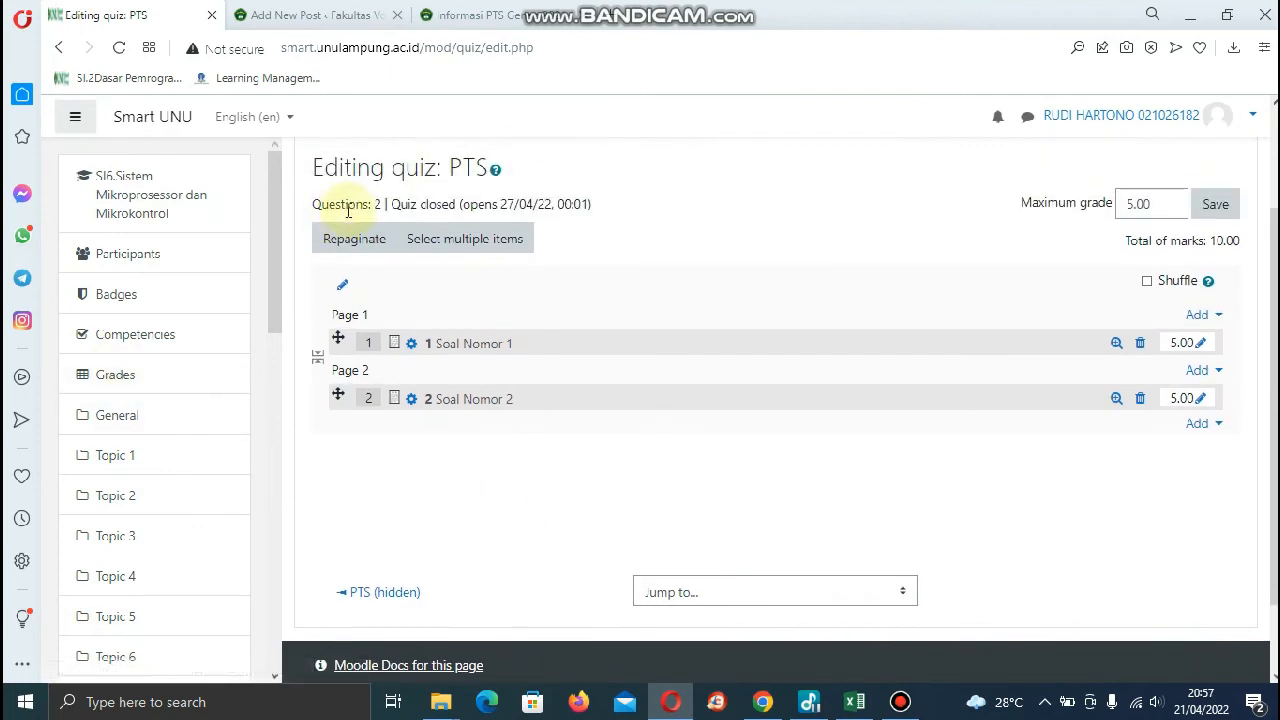
Return to the course page, open the PTS quiz in Topic 8 and start a preview attempt.
{"action": "scroll", "coordinate": [95, 555], "scroll_direction": "down", "scroll_amount": 5}
{"action": "left_click", "coordinate": [125, 458]}
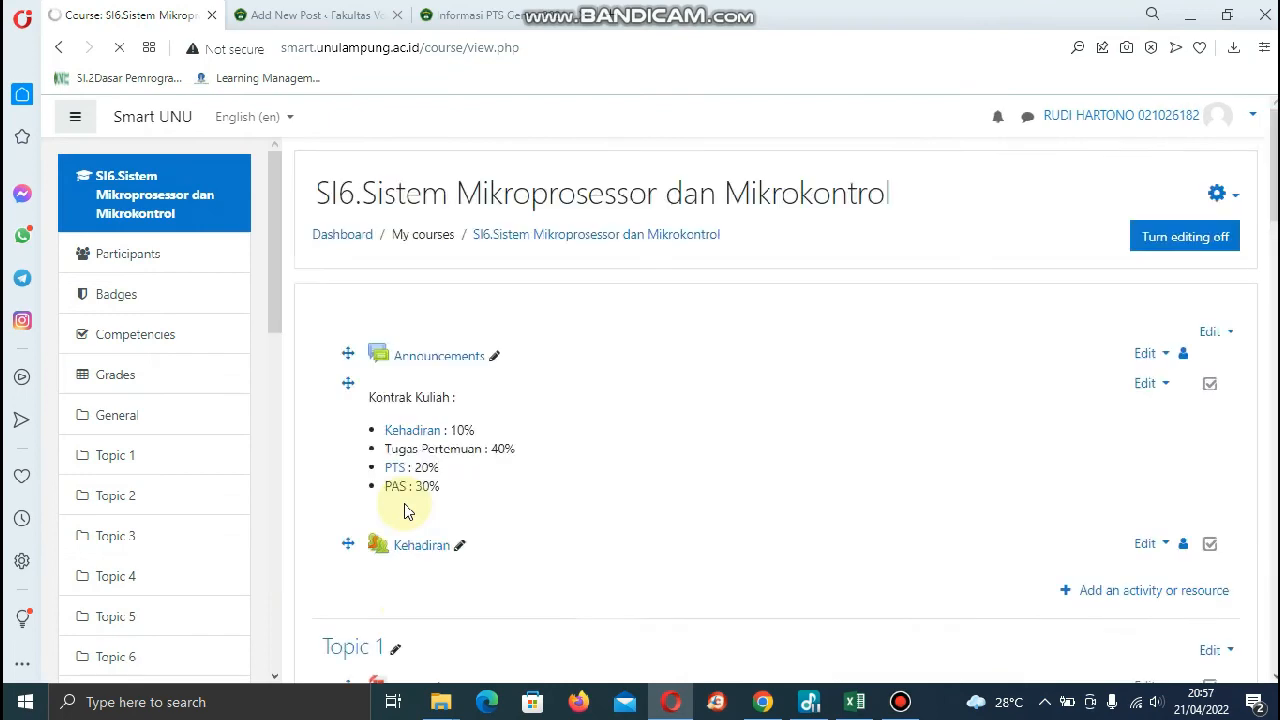
{"action": "scroll", "coordinate": [401, 506], "scroll_direction": "up", "scroll_amount": 2}
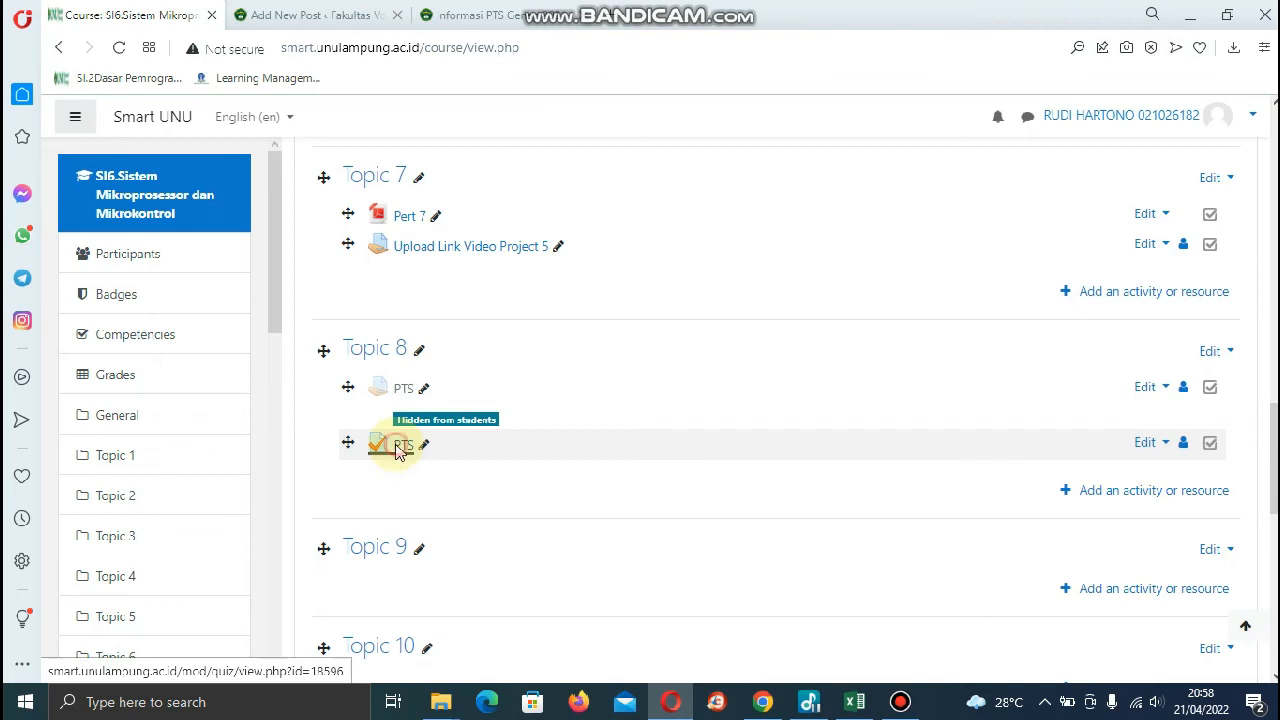
{"action": "left_click", "coordinate": [400, 446]}
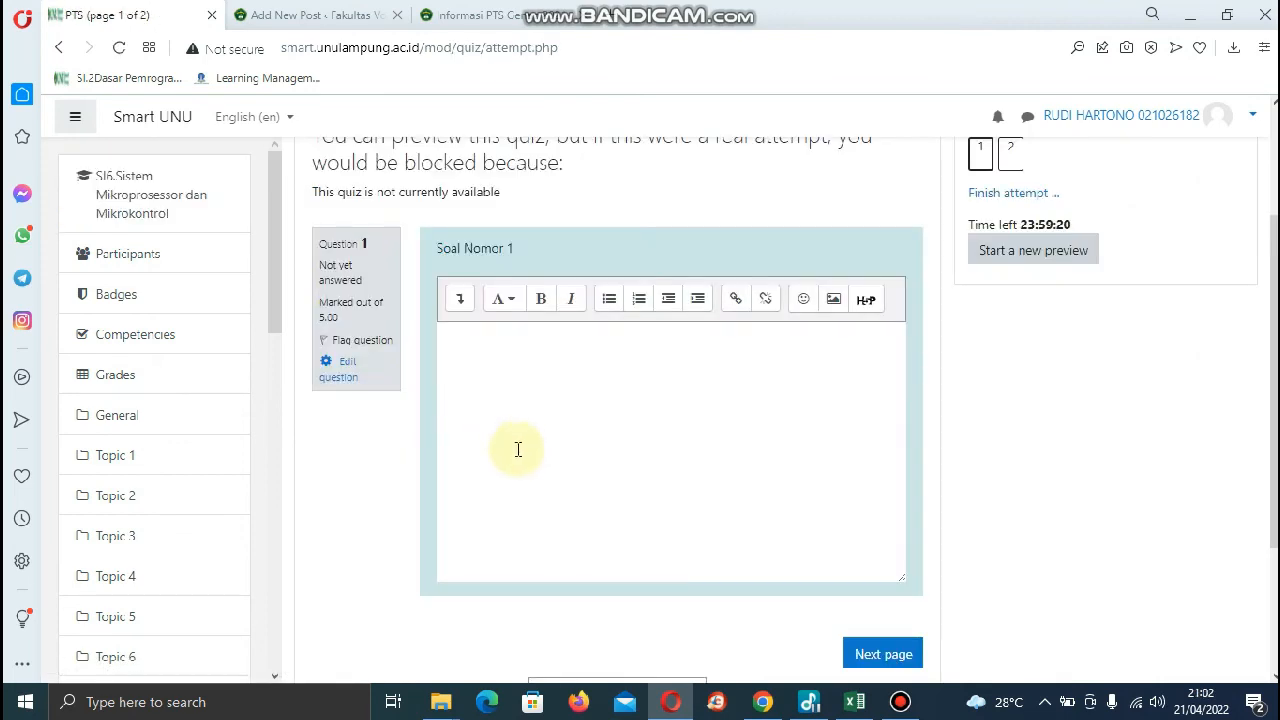
Answer question 1 of the preview with "jawaban nomor 1" and go on to question 2.
{"action": "left_click", "coordinate": [516, 348]}
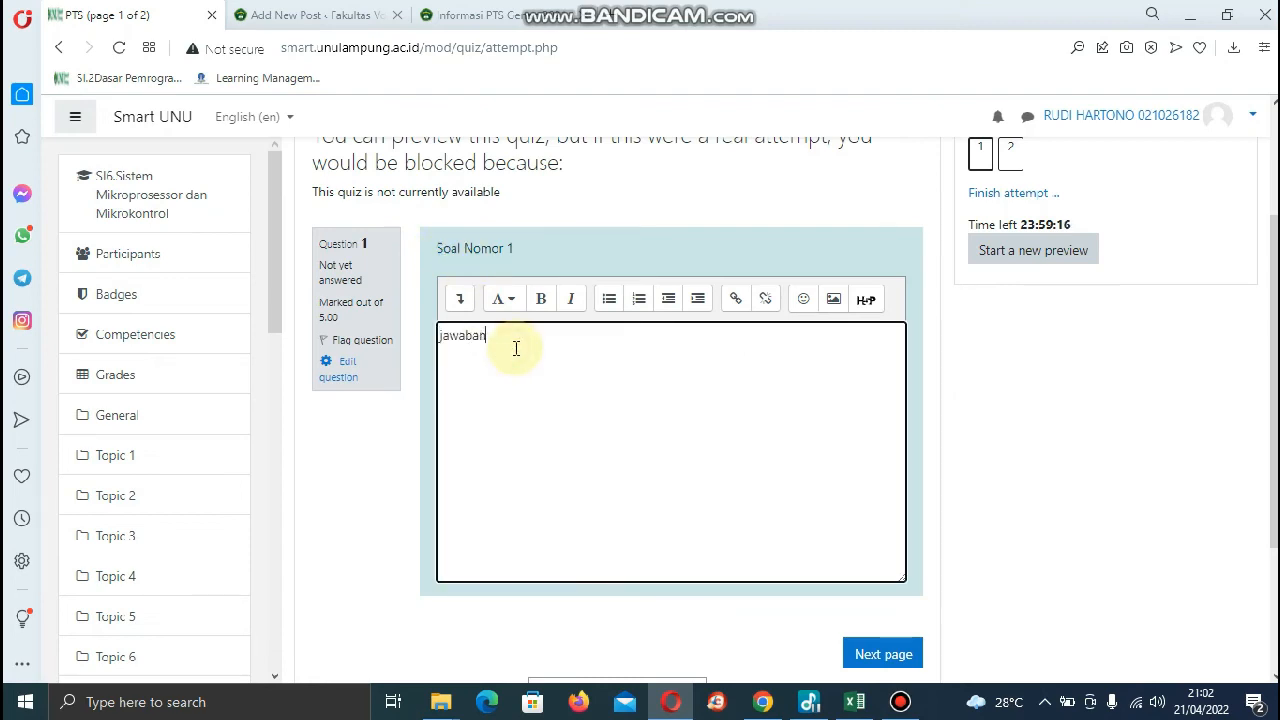
{"action": "scroll", "coordinate": [600, 406], "scroll_direction": "down", "scroll_amount": 3}
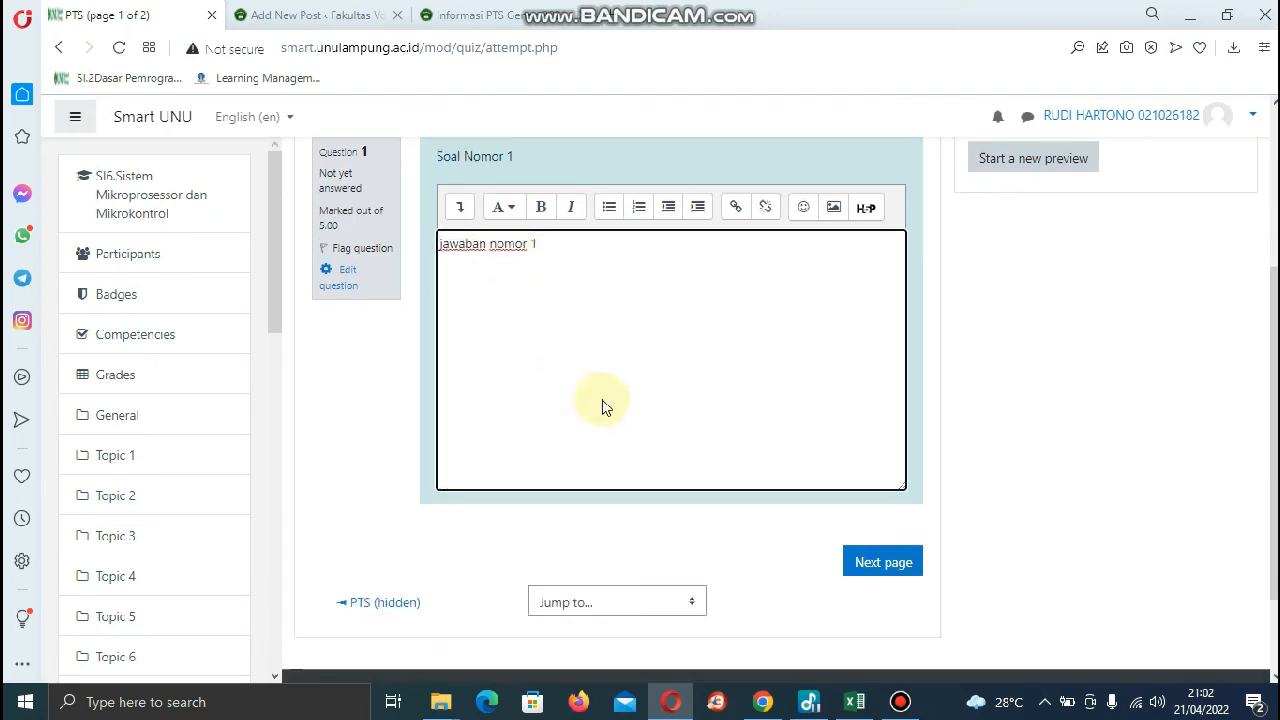
{"action": "left_click", "coordinate": [871, 440]}
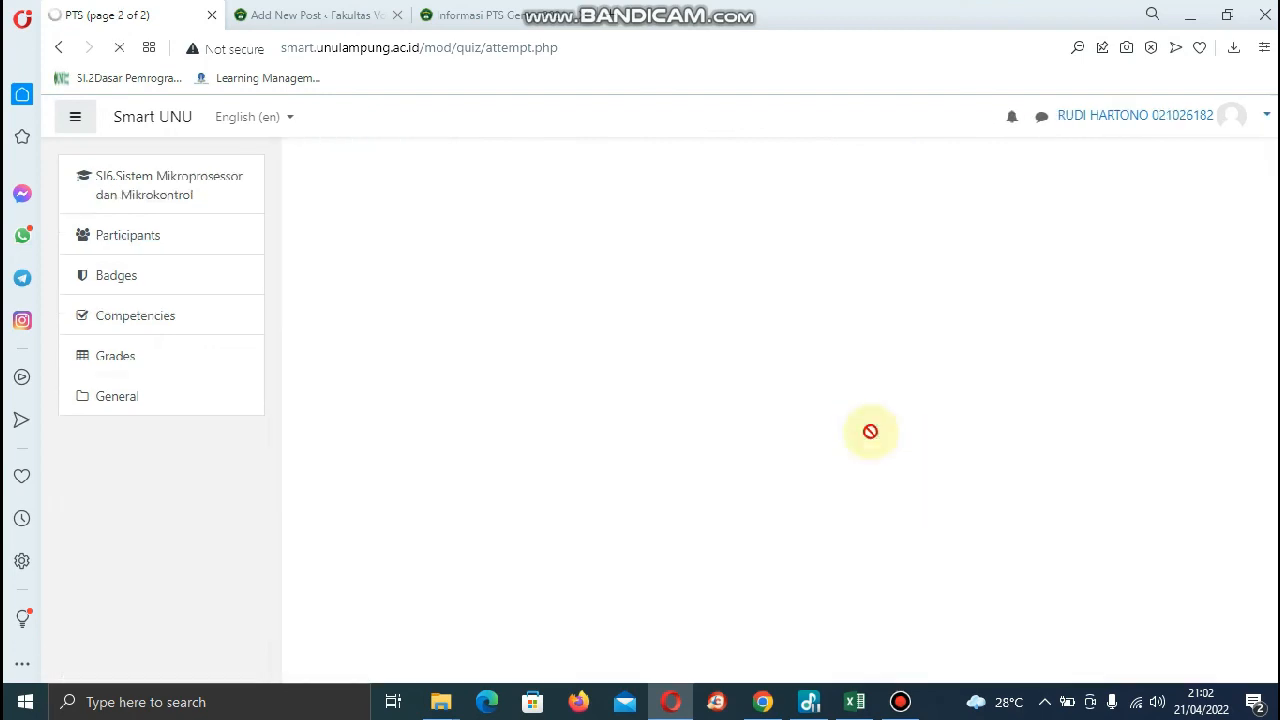
Enter a short sample answer to question 2 of the preview and finish the attempt to reach its summary.
{"action": "left_click", "coordinate": [608, 494]}
{"action": "scroll", "coordinate": [611, 494], "scroll_direction": "down", "scroll_amount": 1}
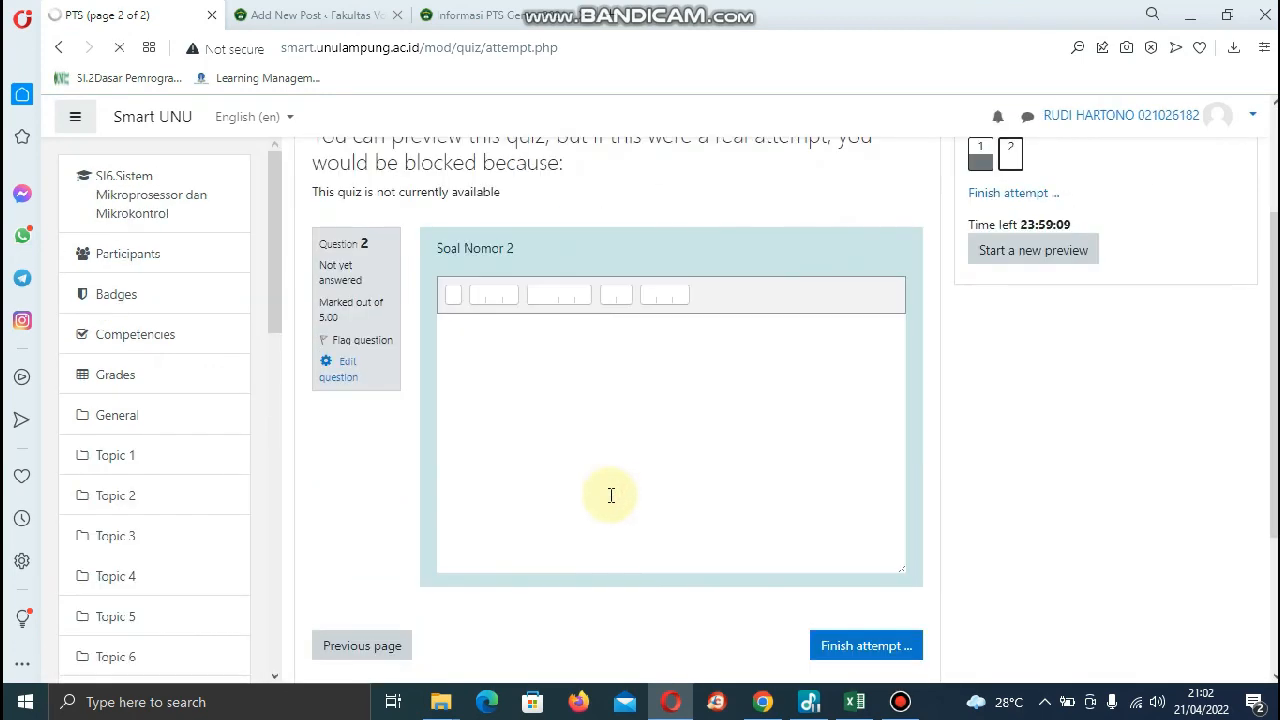
{"action": "left_click", "coordinate": [630, 483]}
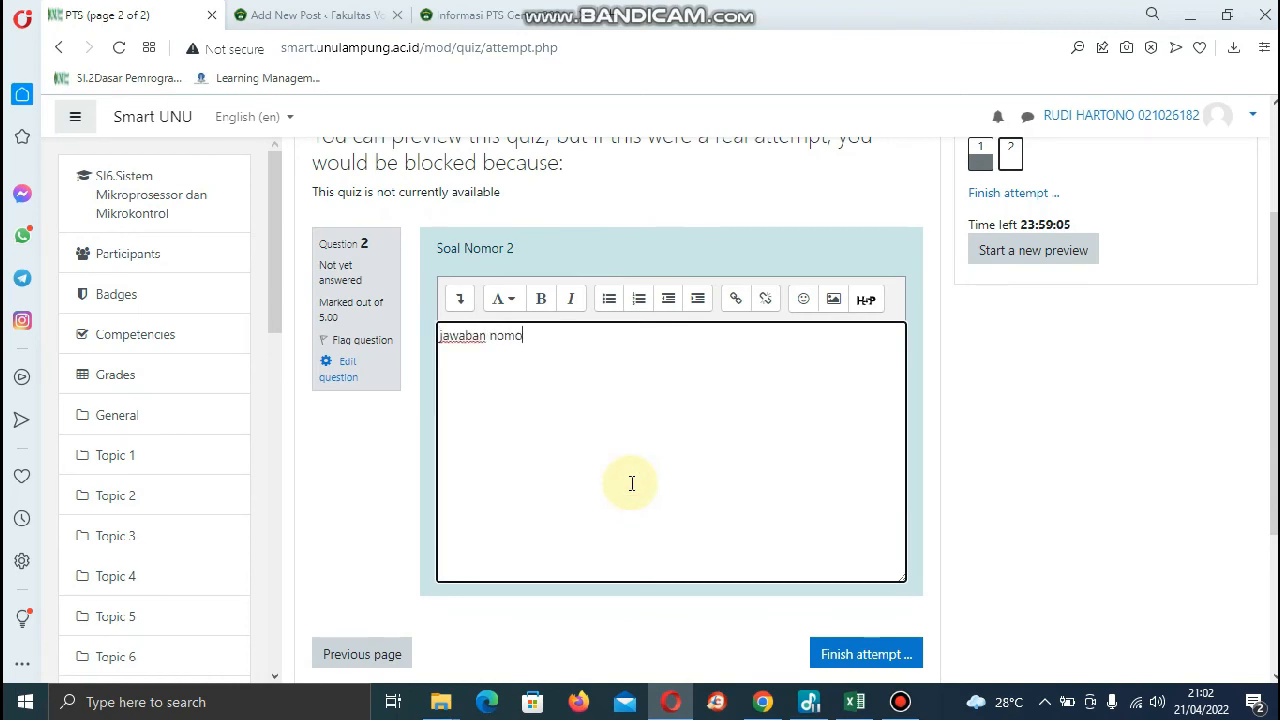
{"action": "scroll", "coordinate": [631, 483], "scroll_direction": "down", "scroll_amount": 2}
{"action": "left_click", "coordinate": [852, 466]}
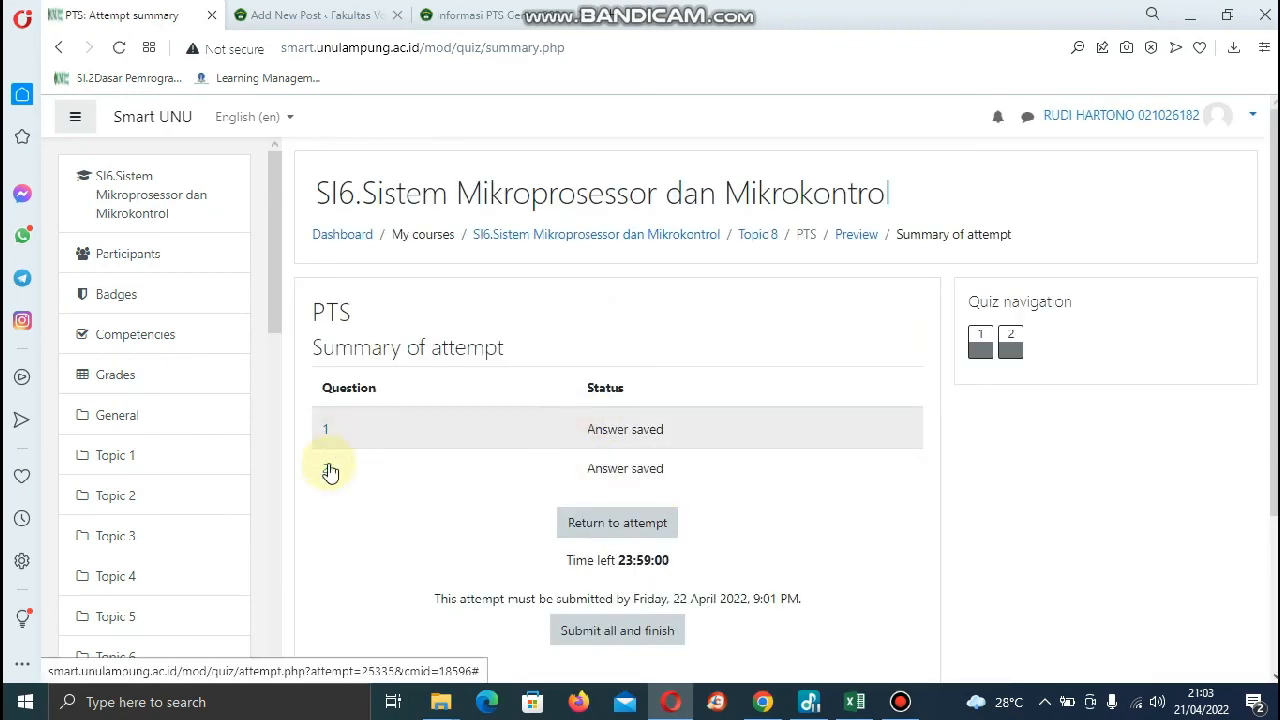
Submit all answers of the preview attempt and confirm the submission.
{"action": "scroll", "coordinate": [560, 495], "scroll_direction": "down", "scroll_amount": 1}
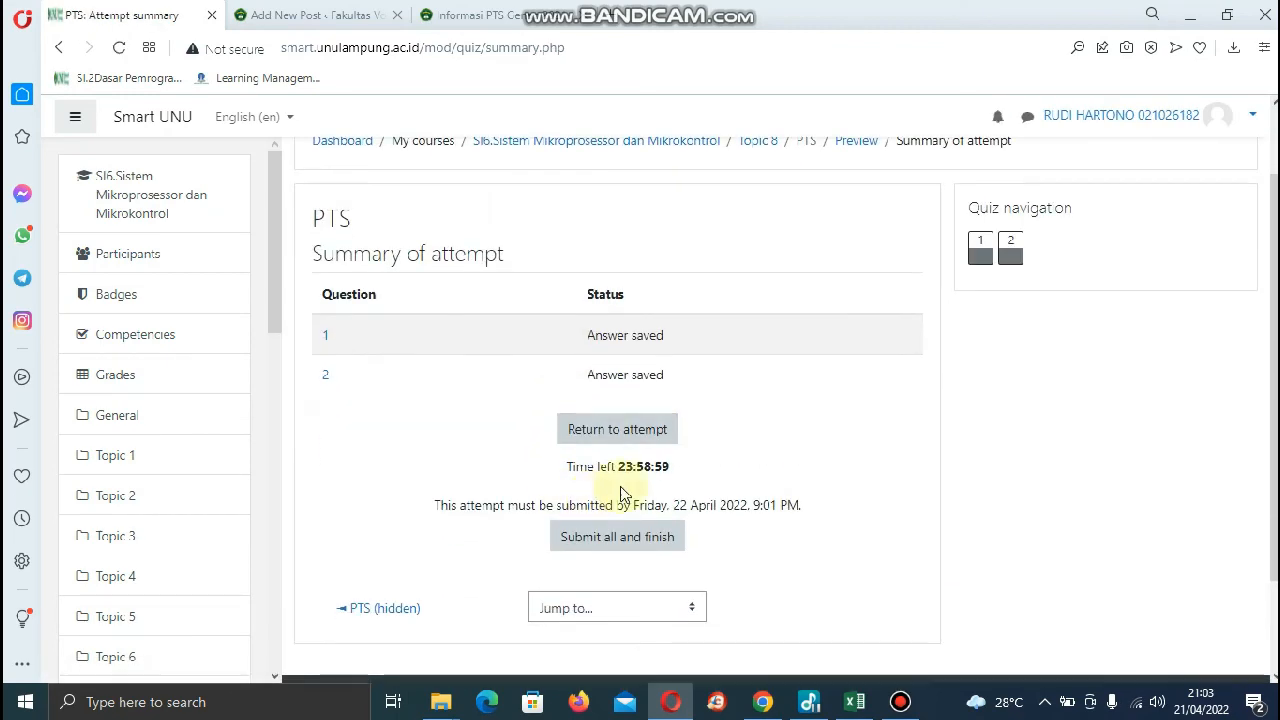
{"action": "left_click", "coordinate": [610, 550]}
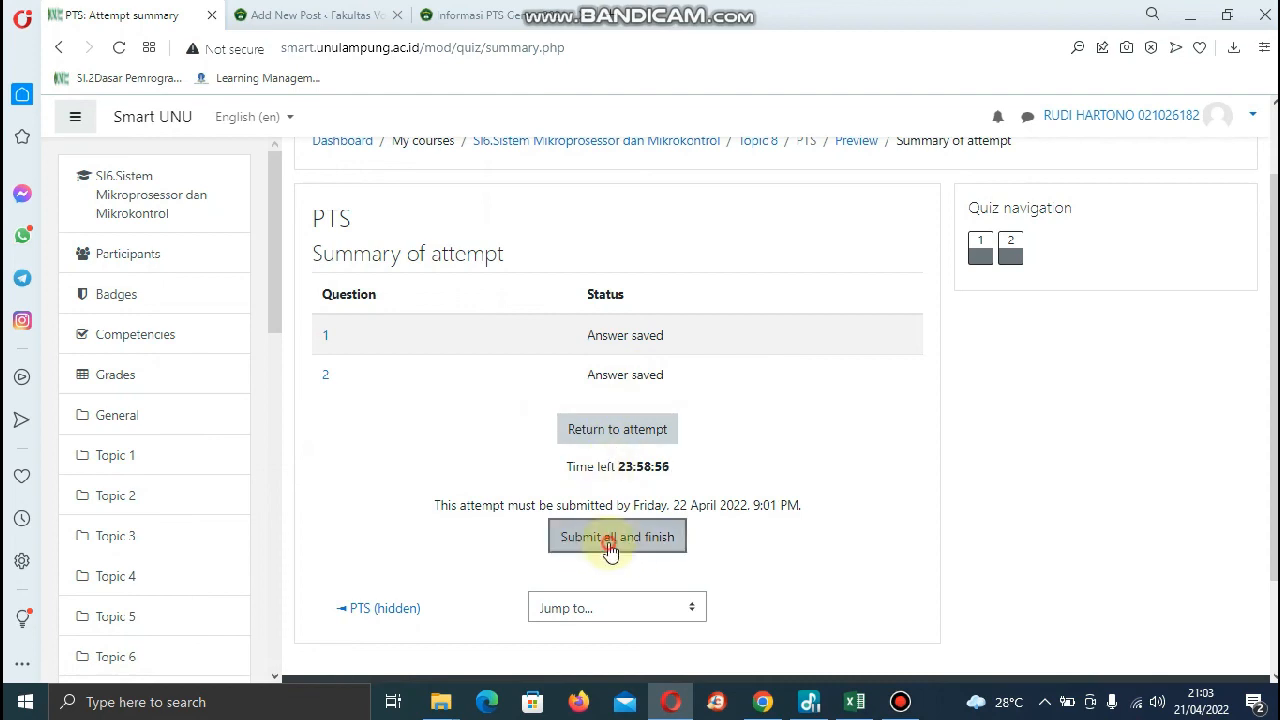
{"action": "left_click", "coordinate": [620, 506]}
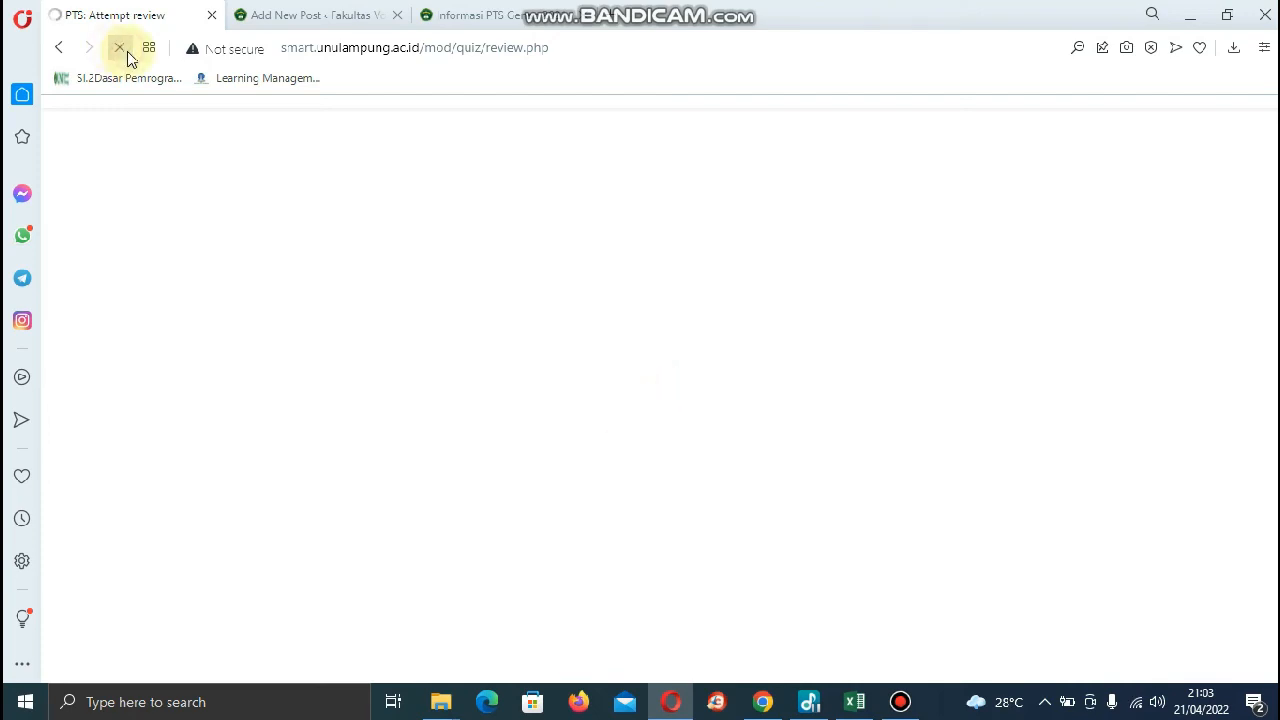
Review the submitted preview attempt, checking the answers to both essay questions and the attempt summary.
{"action": "scroll", "coordinate": [610, 424], "scroll_direction": "down", "scroll_amount": 5}
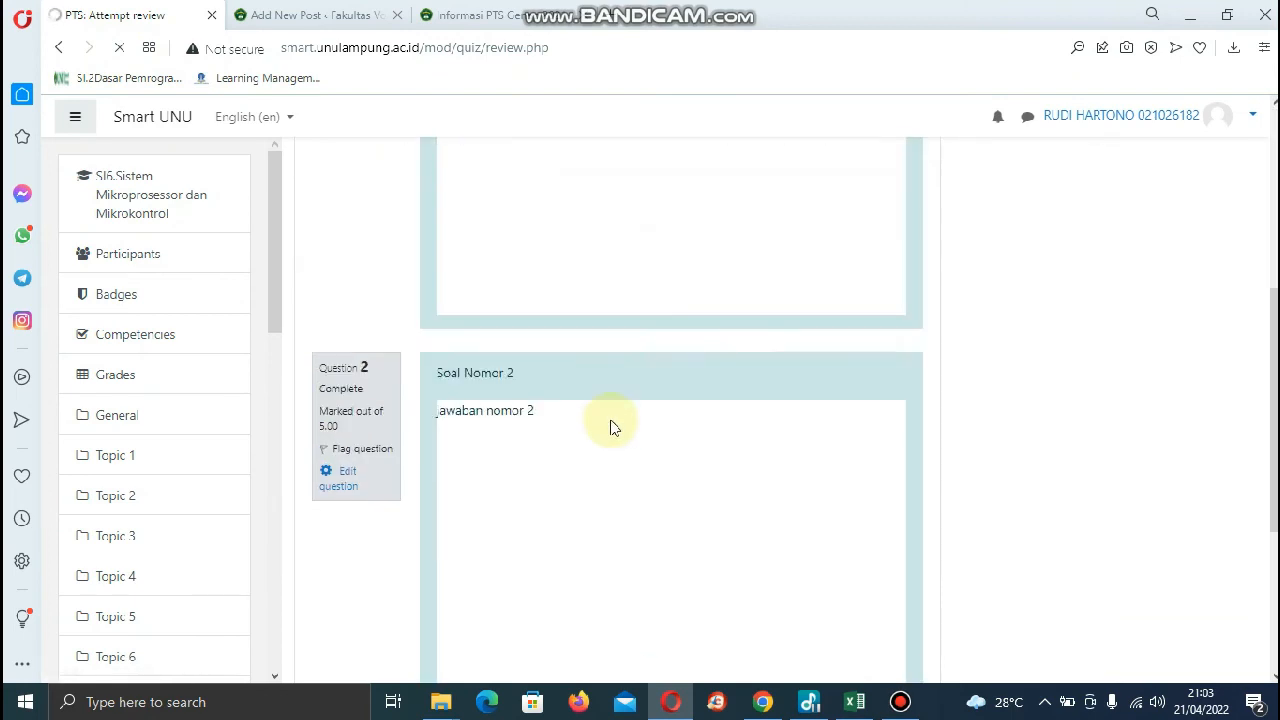
{"action": "scroll", "coordinate": [612, 426], "scroll_direction": "down", "scroll_amount": 3}
{"action": "scroll", "coordinate": [563, 391], "scroll_direction": "up", "scroll_amount": 1}
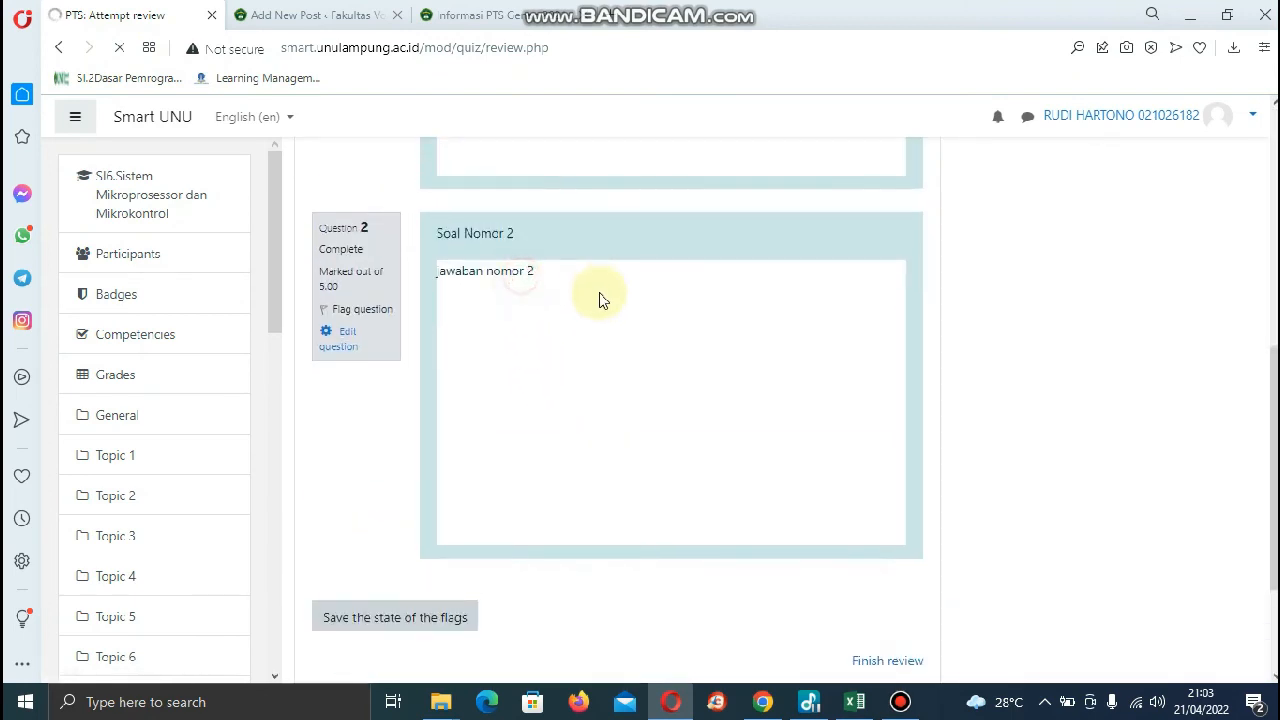
{"action": "scroll", "coordinate": [600, 300], "scroll_direction": "up", "scroll_amount": 3}
{"action": "left_click_drag", "start_coordinate": [466, 275], "coordinate": [571, 297]}
{"action": "left_click", "coordinate": [537, 277]}
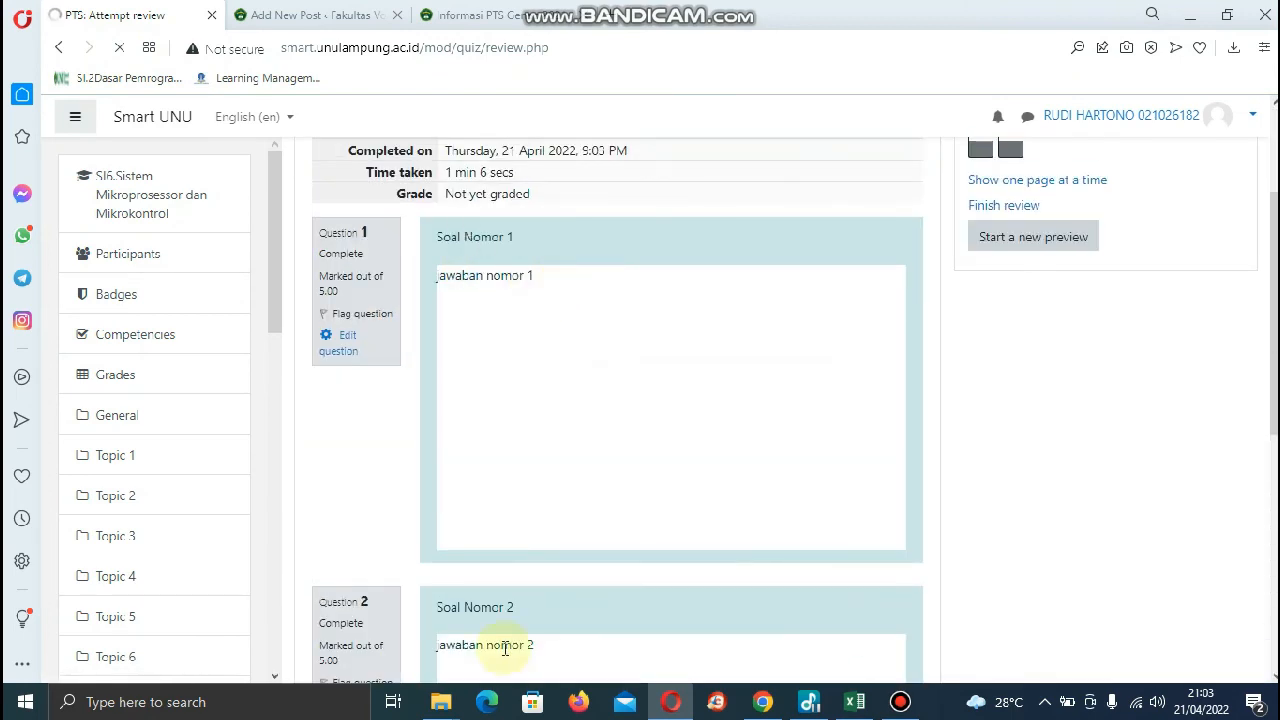
{"action": "scroll", "coordinate": [505, 648], "scroll_direction": "down", "scroll_amount": 3}
{"action": "scroll", "coordinate": [980, 523], "scroll_direction": "down", "scroll_amount": 2}
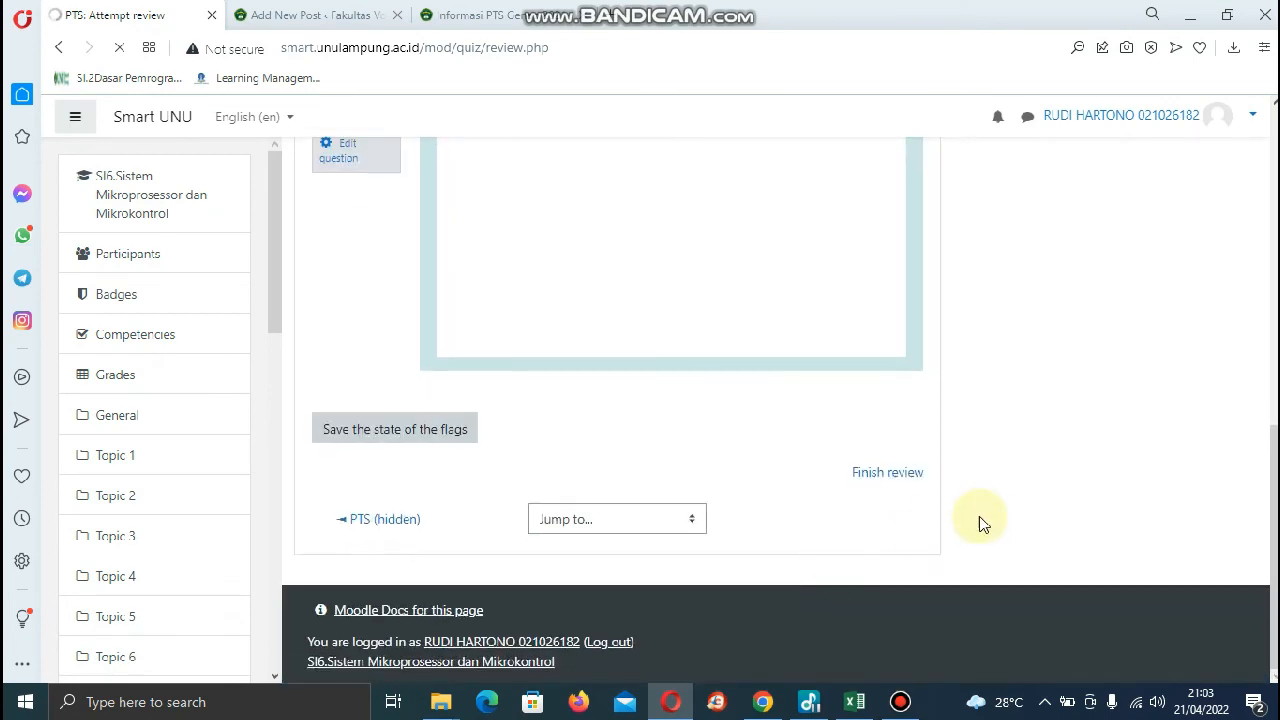
{"action": "scroll", "coordinate": [989, 517], "scroll_direction": "up", "scroll_amount": 8}
Leave the attempt review and return to Topic 8 on the course page.
{"action": "scroll", "coordinate": [130, 540], "scroll_direction": "down", "scroll_amount": 3}
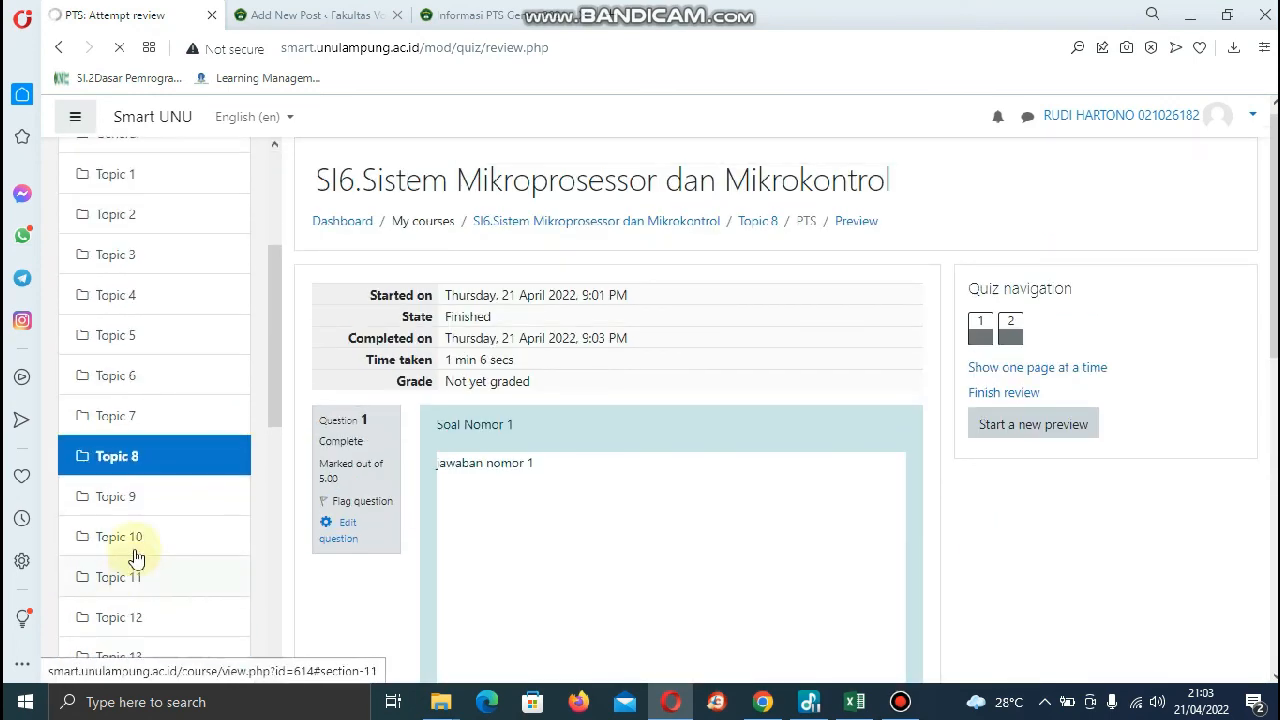
{"action": "left_click", "coordinate": [134, 455]}
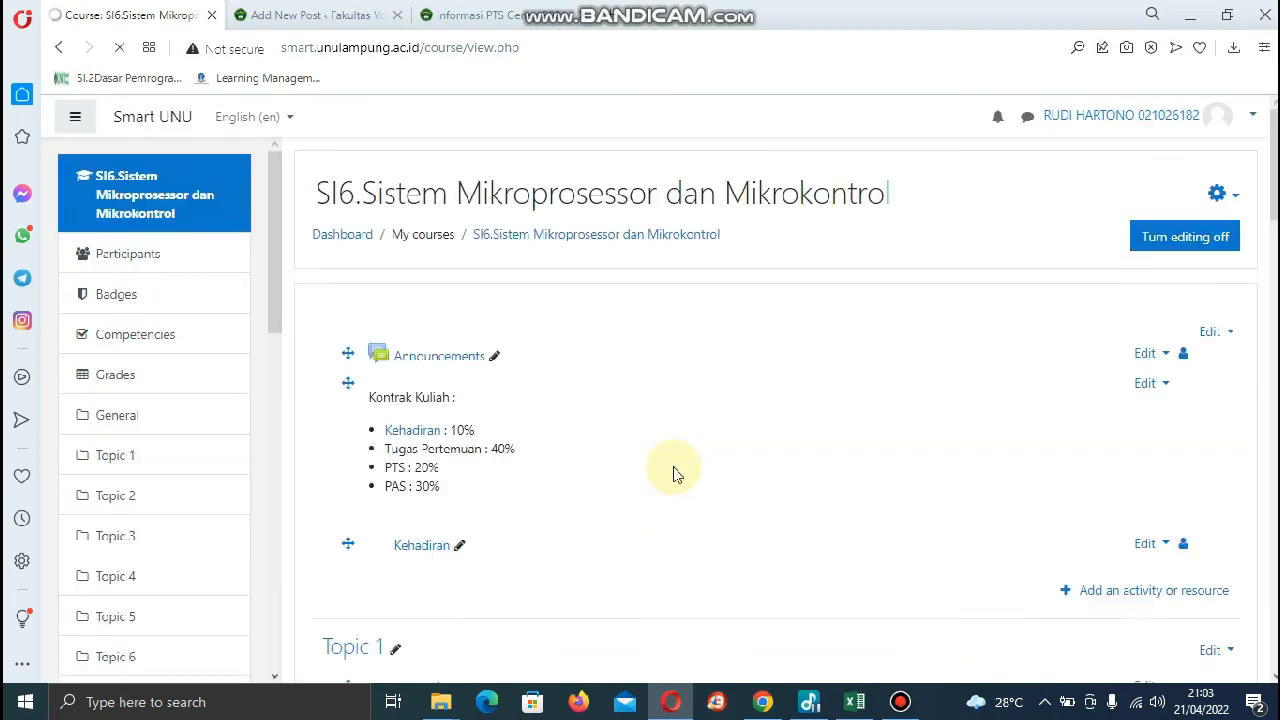
{"action": "scroll", "coordinate": [540, 402], "scroll_direction": "up", "scroll_amount": 1}
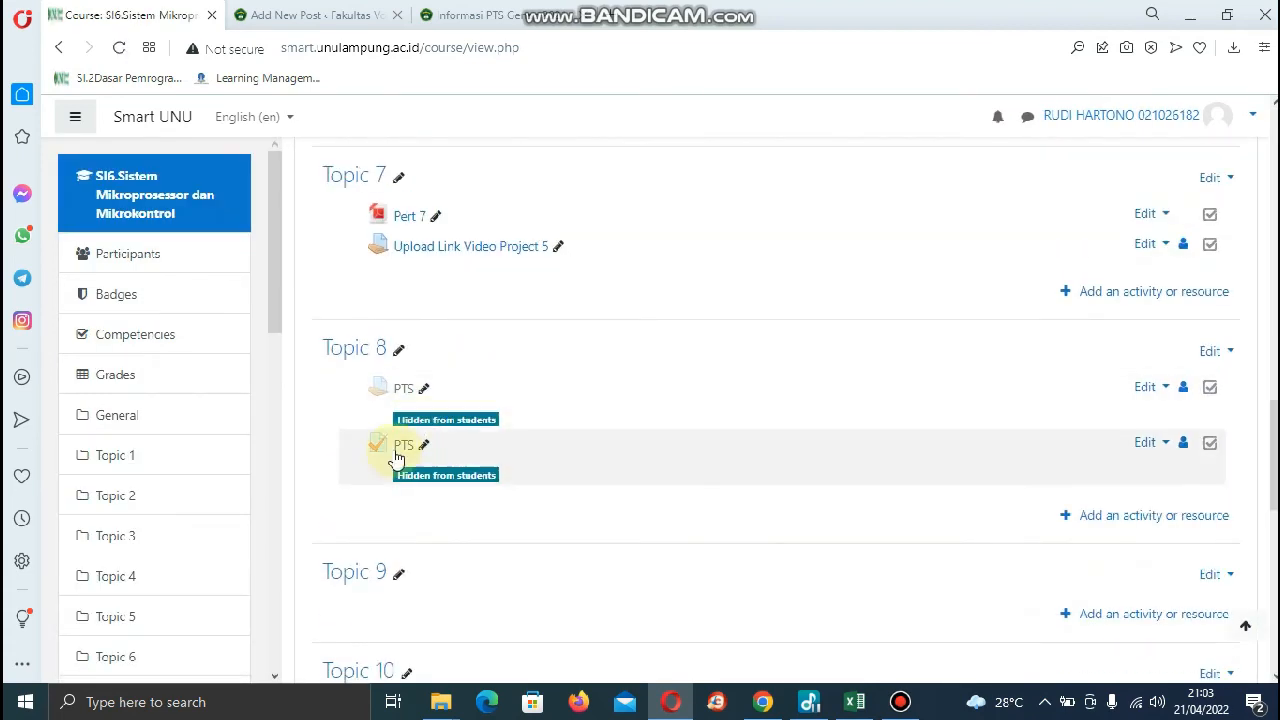